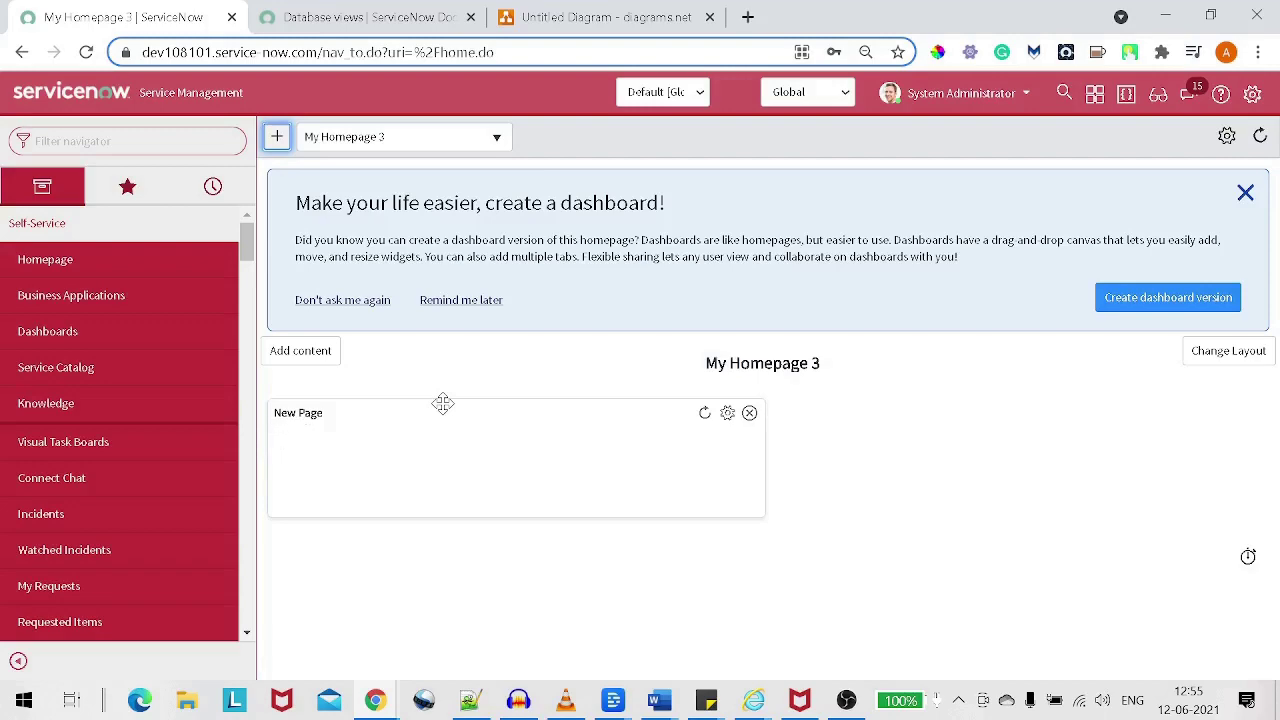
Review the introduction to database views in the product documentation and return to the instance homepage.
{"action": "left_click", "coordinate": [405, 22]}
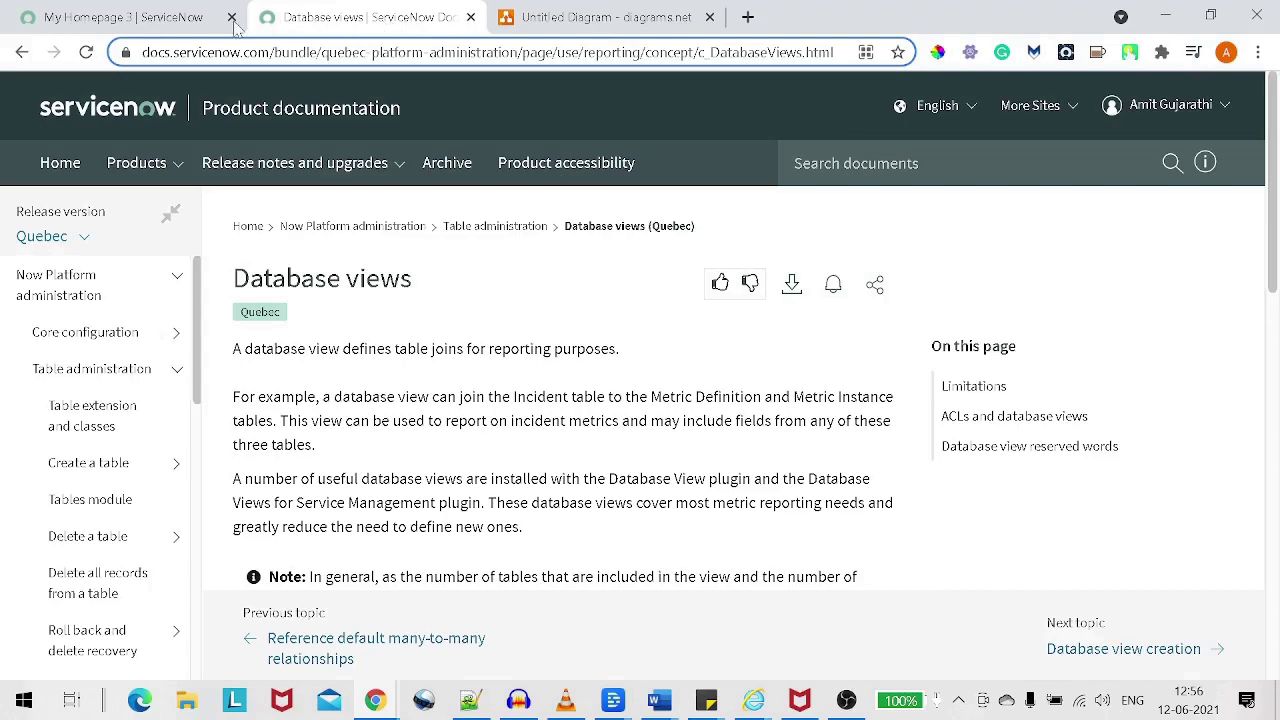
{"action": "left_click", "coordinate": [103, 19]}
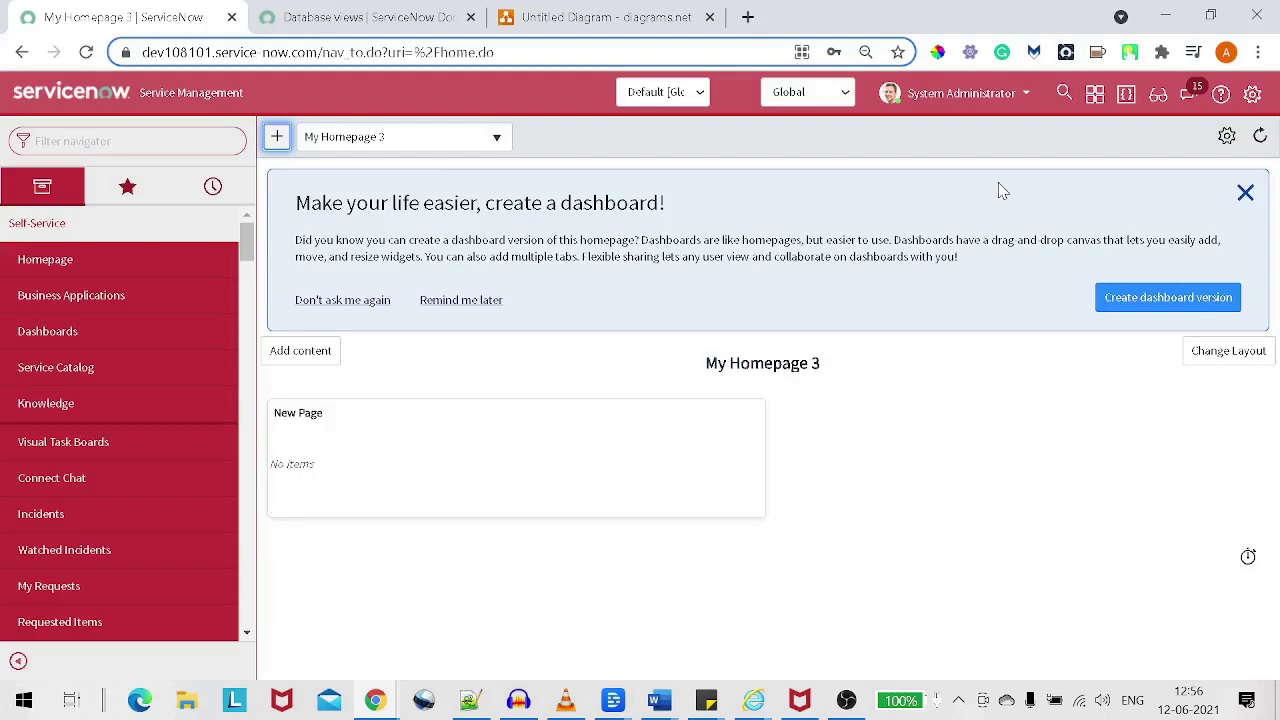
Find the Reports application by filtering the navigator for "report" and start creating a new report.
{"action": "left_click", "coordinate": [196, 141]}
{"action": "type", "text": "re"}
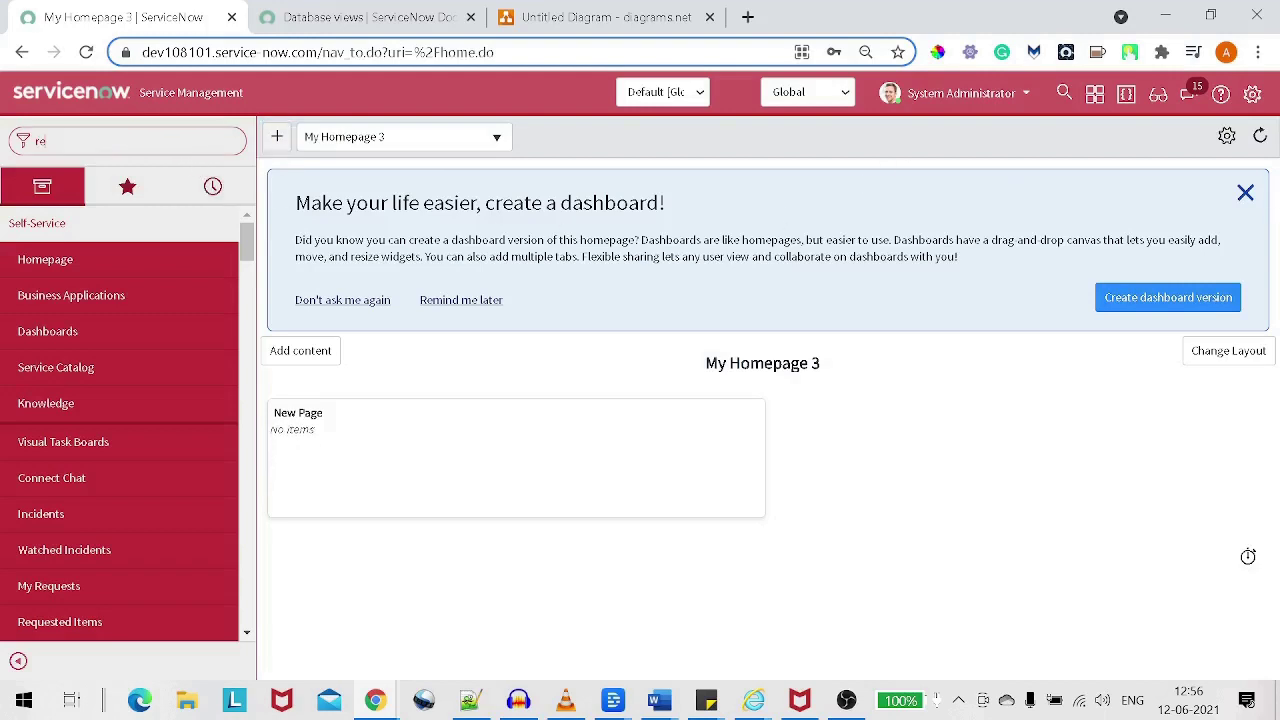
{"action": "type", "text": "port"}
{"action": "scroll", "coordinate": [120, 402], "scroll_direction": "down", "scroll_amount": 3}
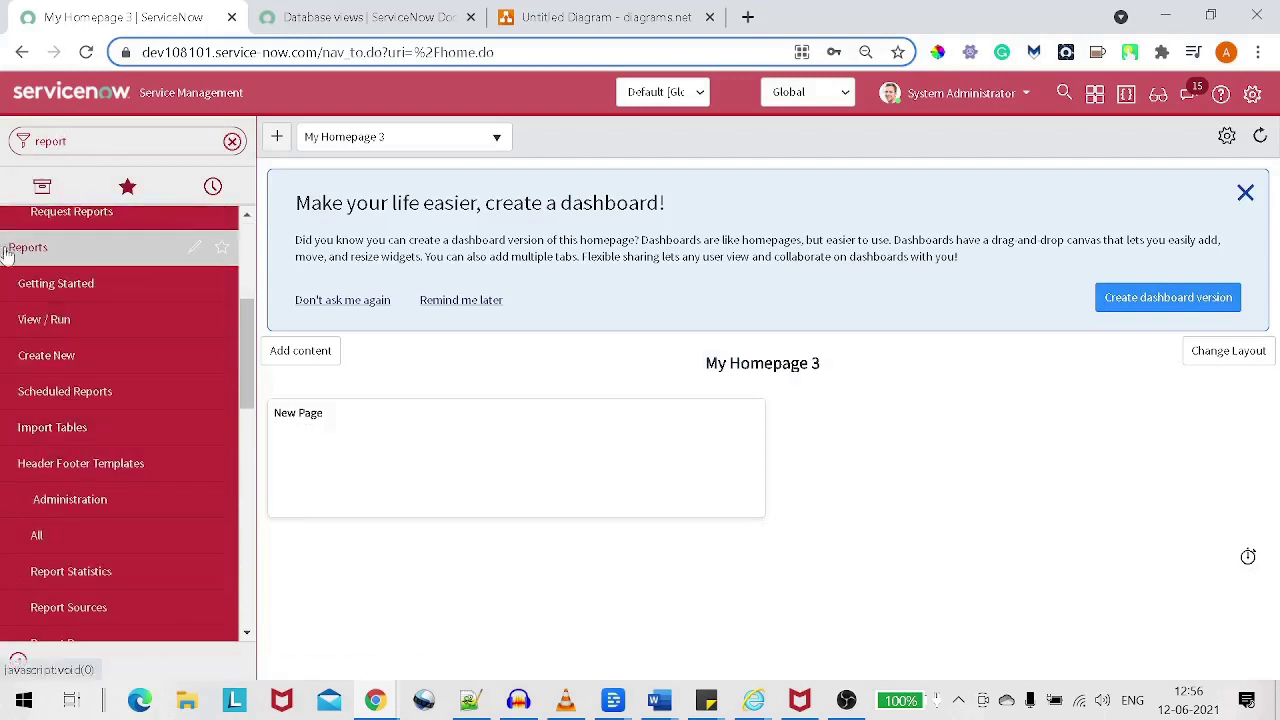
{"action": "left_click", "coordinate": [81, 372]}
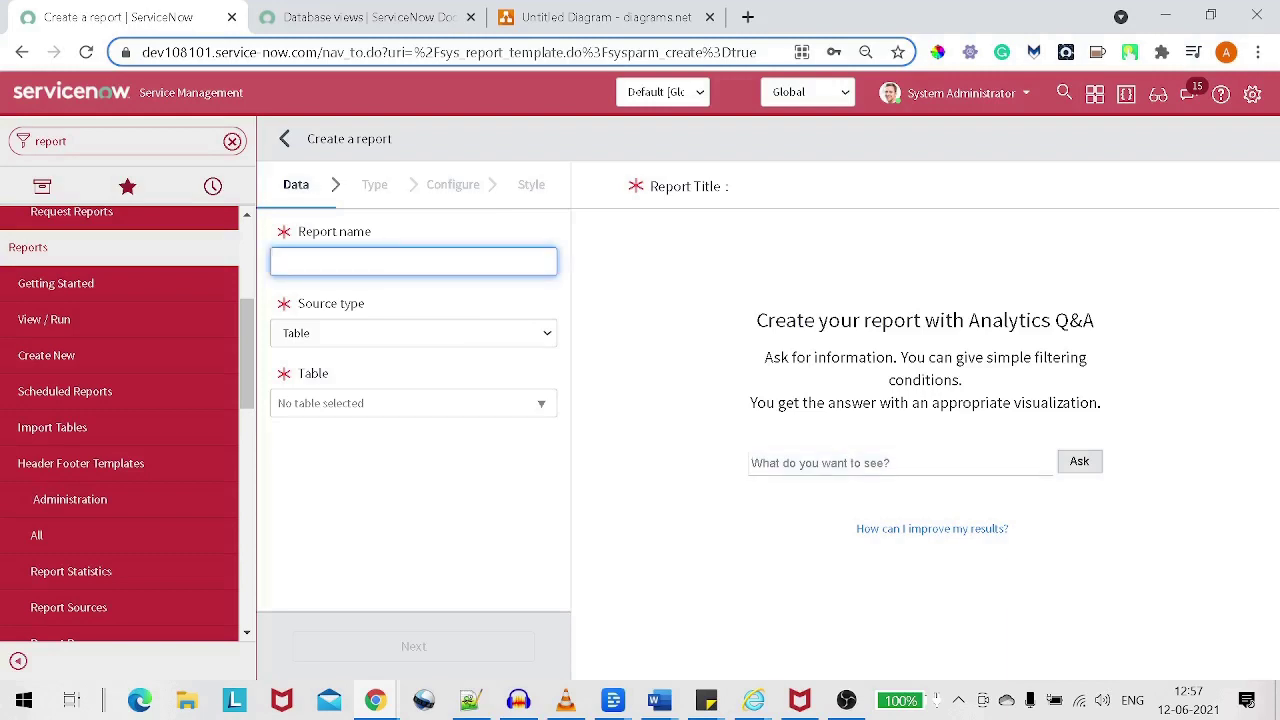
Name the new report "Resolution Time Incident Report".
{"action": "type", "text": "Resolution Time"}
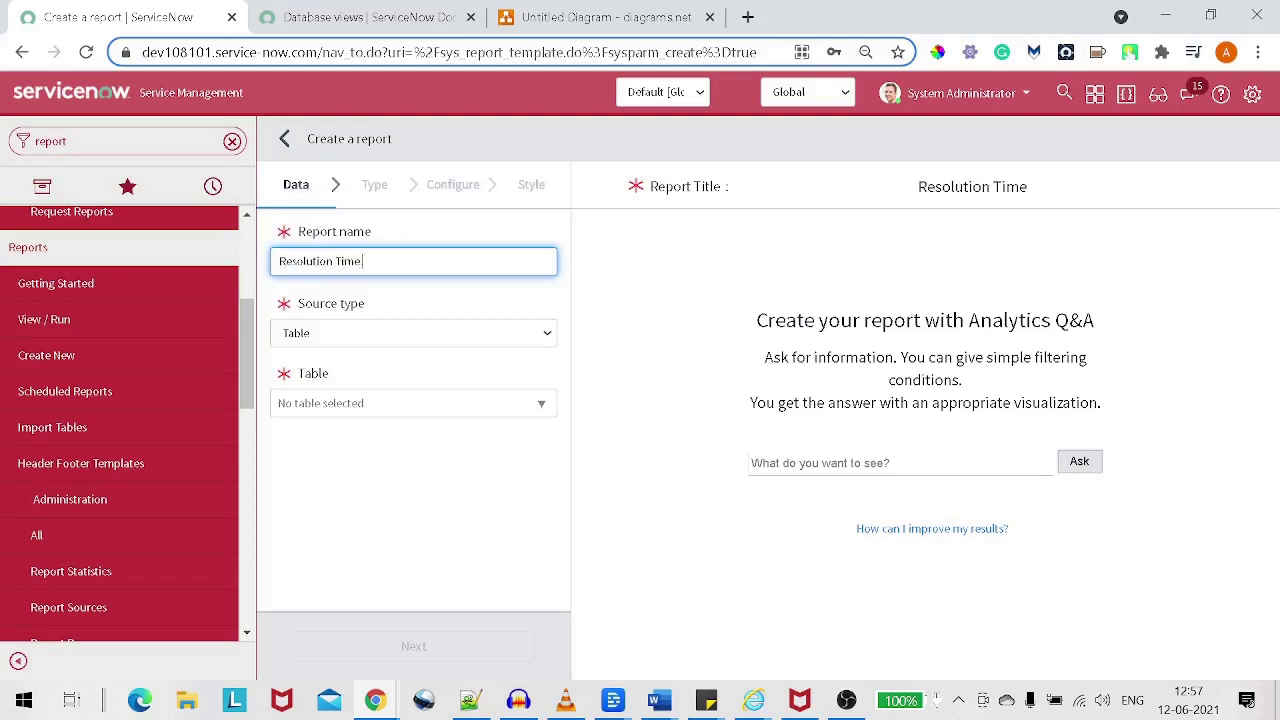
{"action": "type", "text": " Incide"}
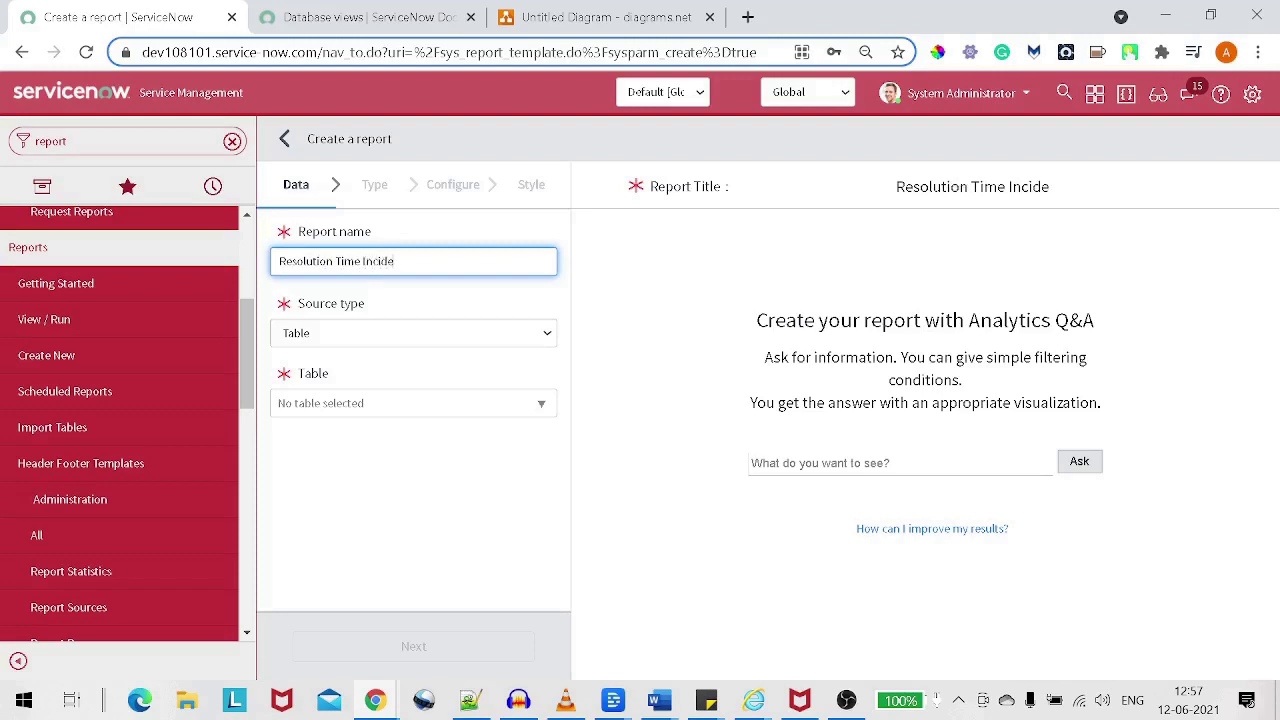
{"action": "type", "text": "nt REcport"}
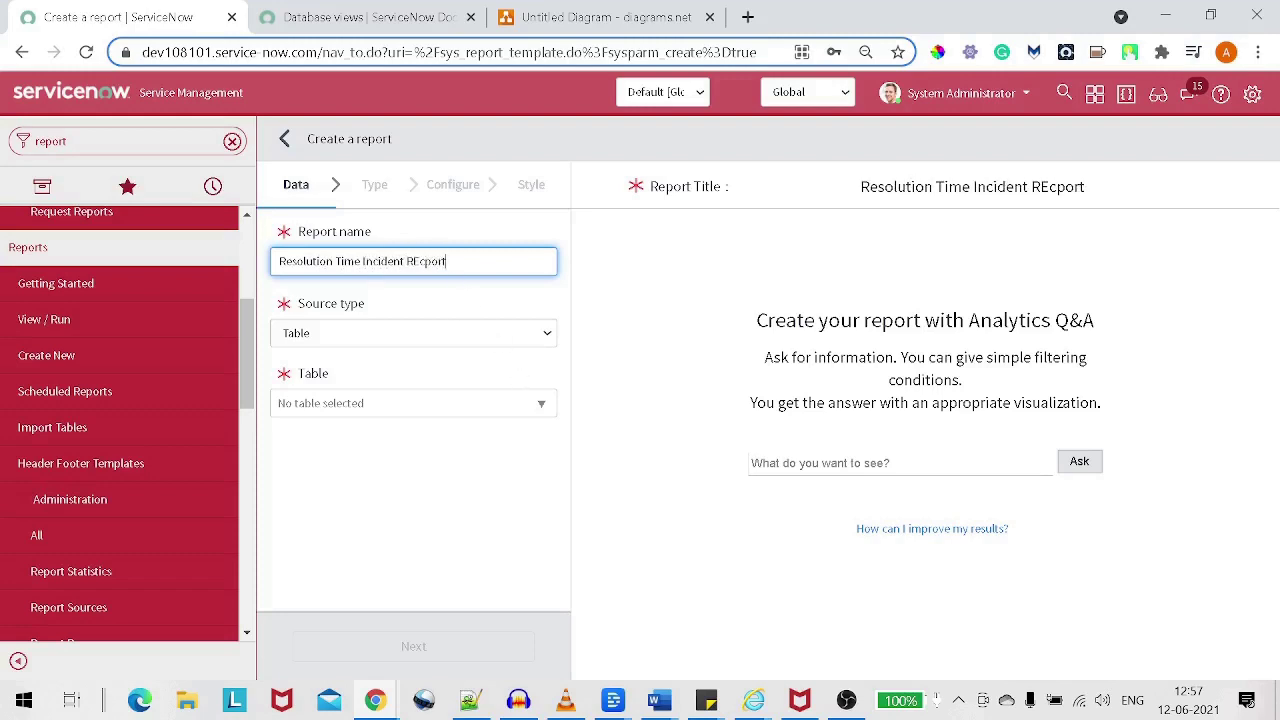
{"action": "key", "text": "BackSpace"}
{"action": "key", "text": "BackSpace"}
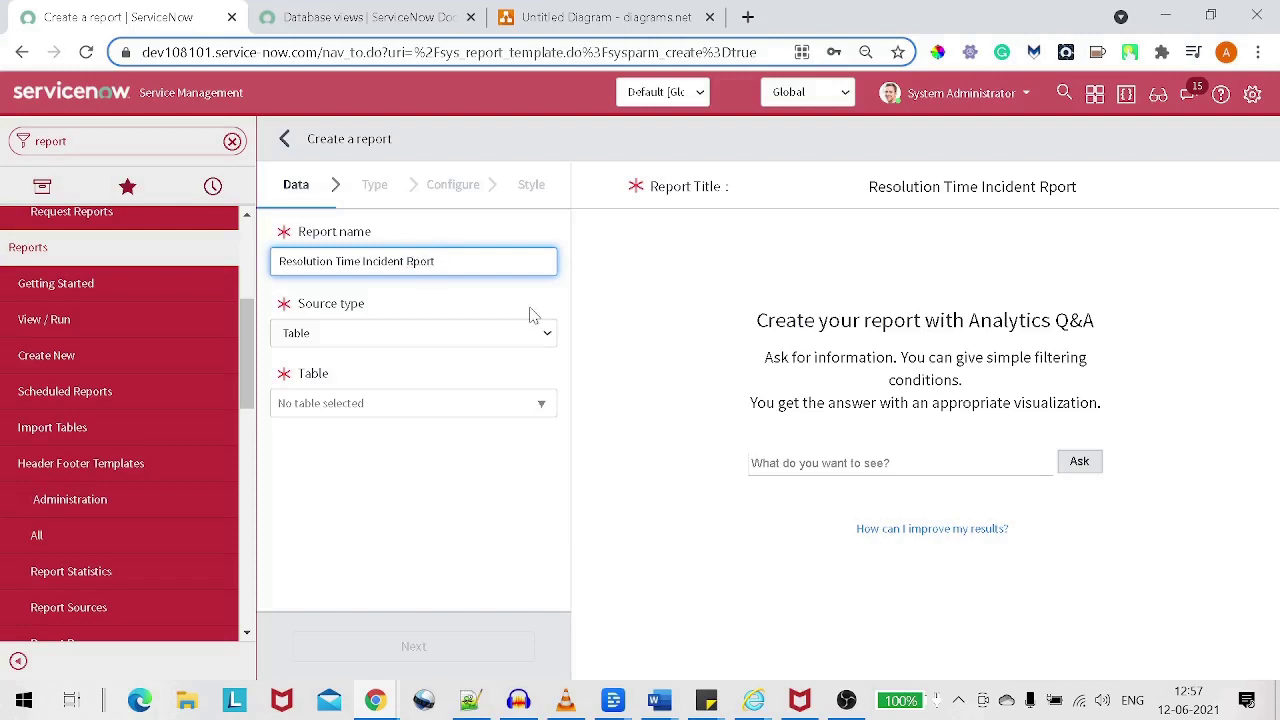
{"action": "type", "text": "e"}
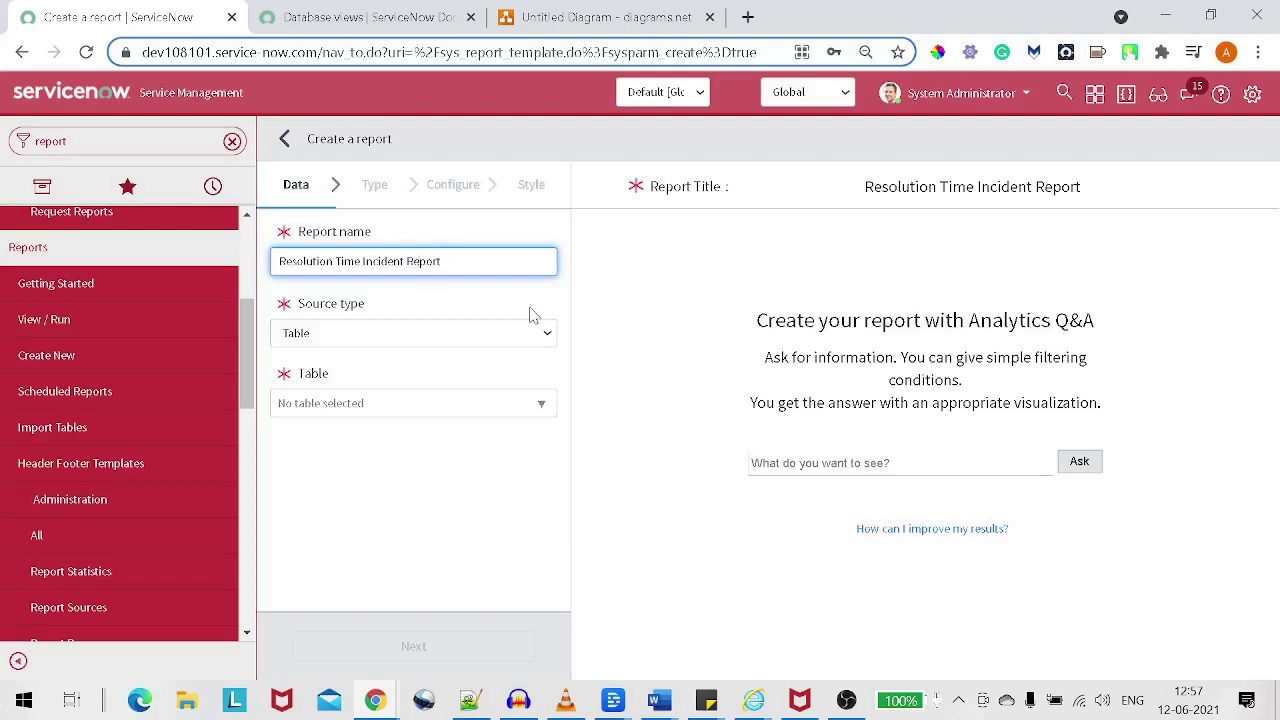
Set the report's source table to Metric [metric_instance] and proceed to the visualization choice.
{"action": "left_click", "coordinate": [368, 403]}
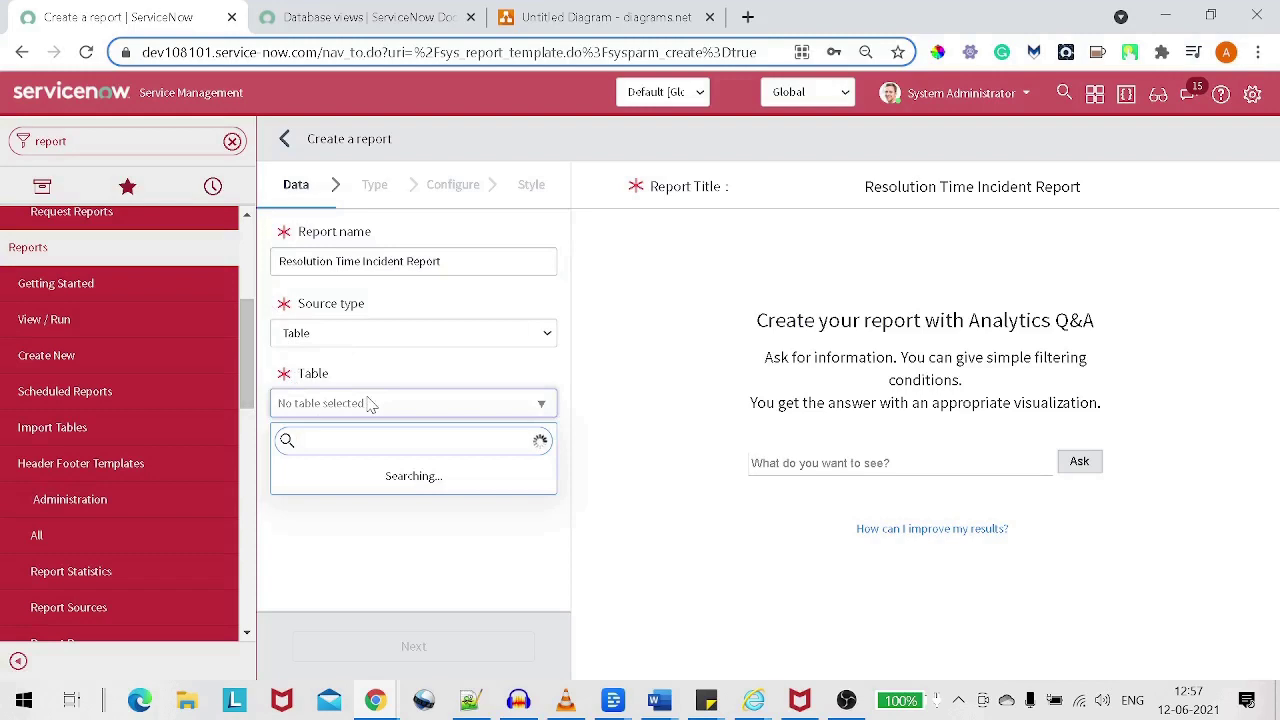
{"action": "type", "text": "metric"}
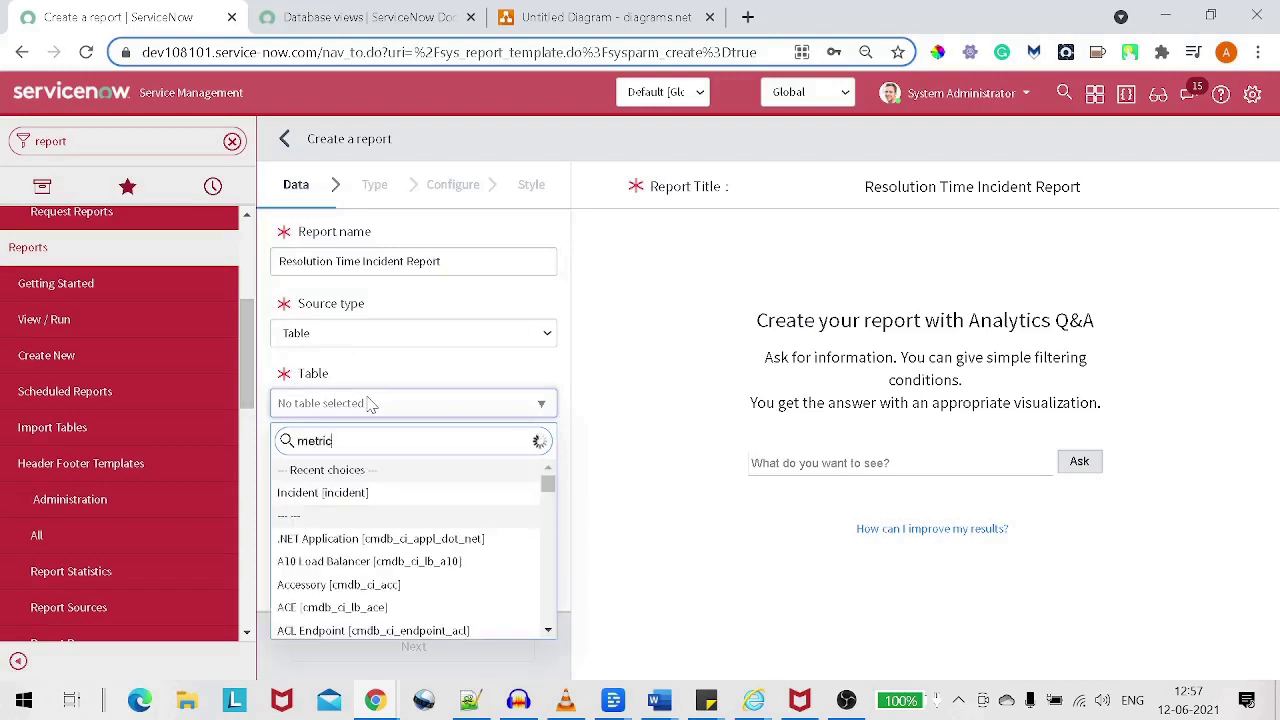
{"action": "type", "text": "_instance"}
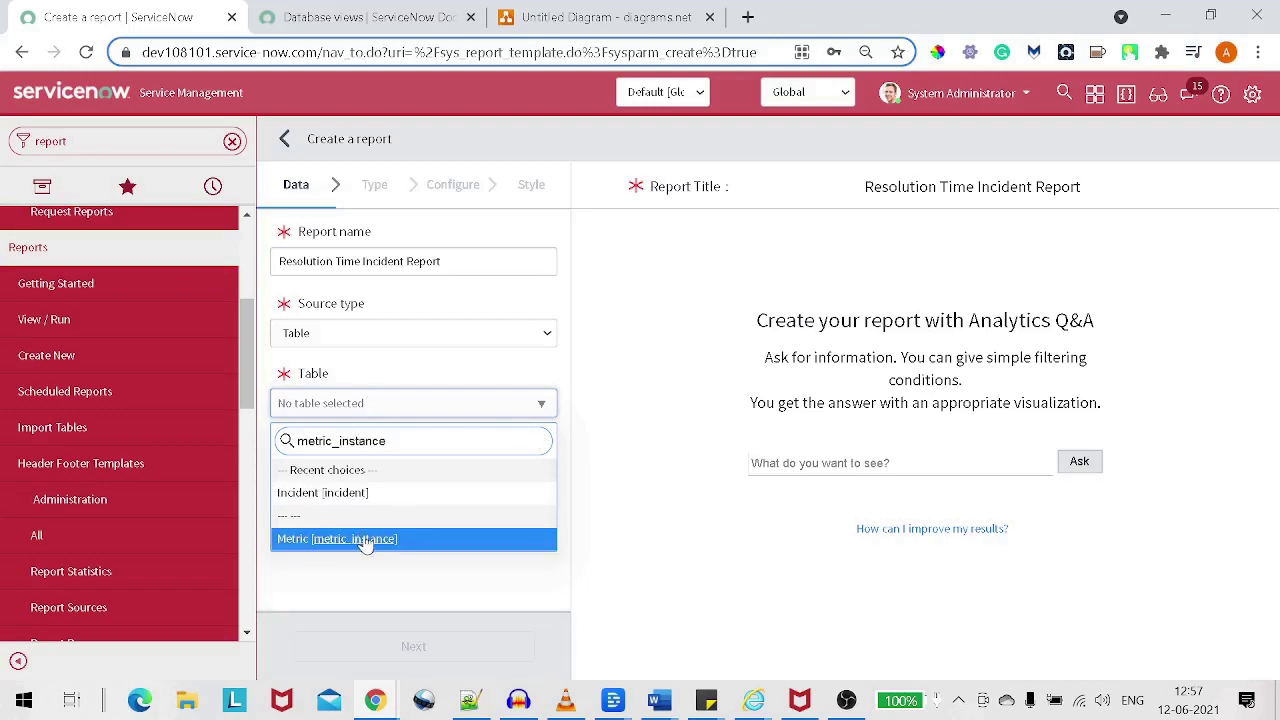
{"action": "left_click", "coordinate": [365, 540]}
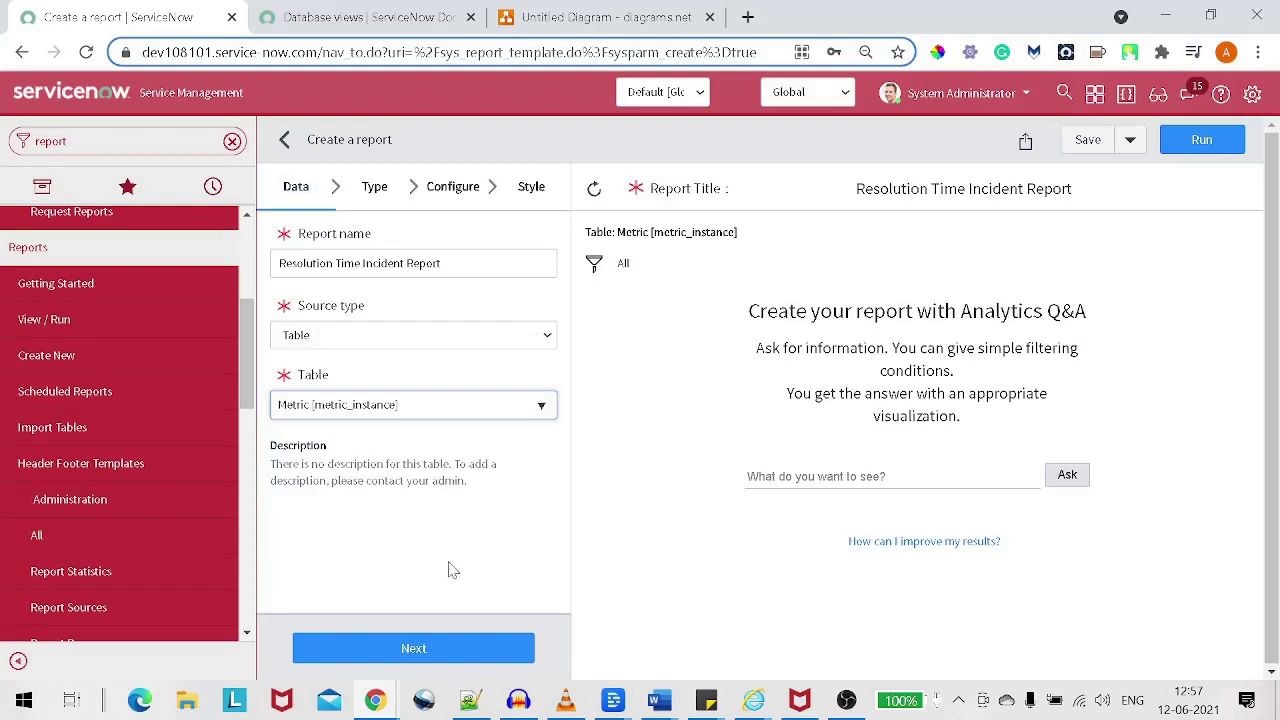
{"action": "left_click", "coordinate": [414, 648]}
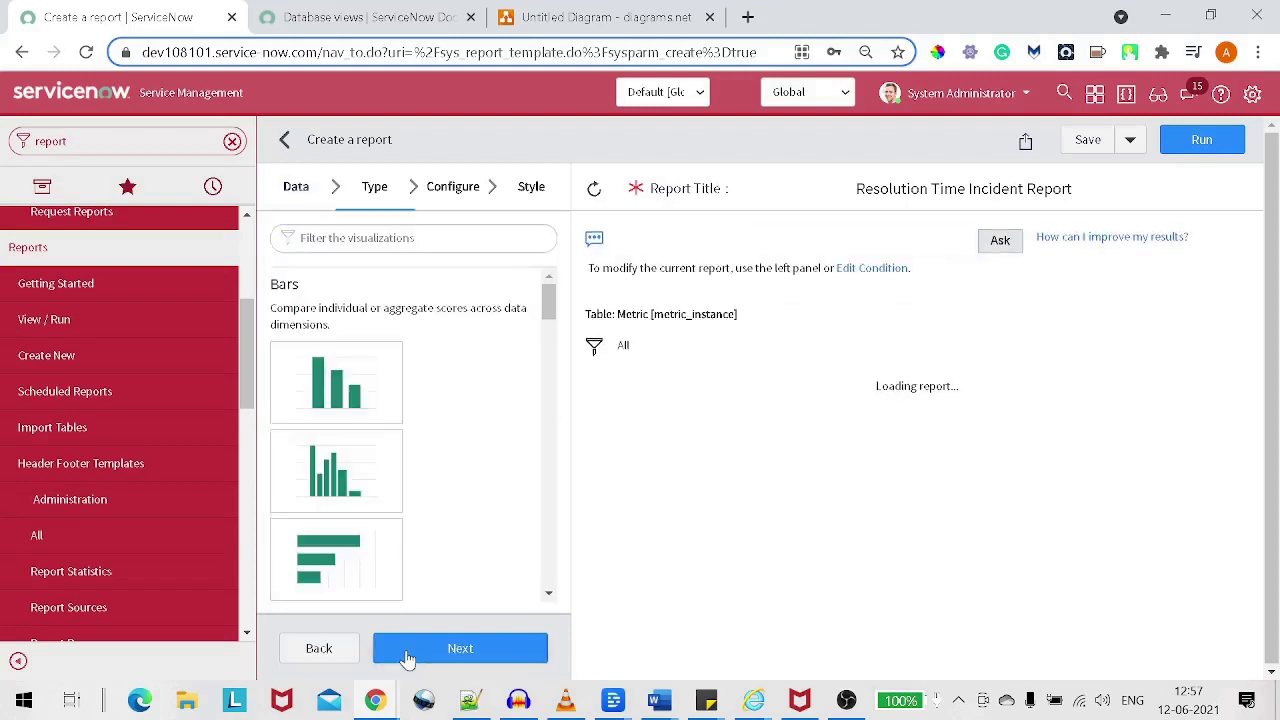
Choose the vertical bar visualization for the report and group its data by ID.
{"action": "left_click", "coordinate": [320, 400]}
{"action": "scroll", "coordinate": [394, 586], "scroll_direction": "down", "scroll_amount": 4}
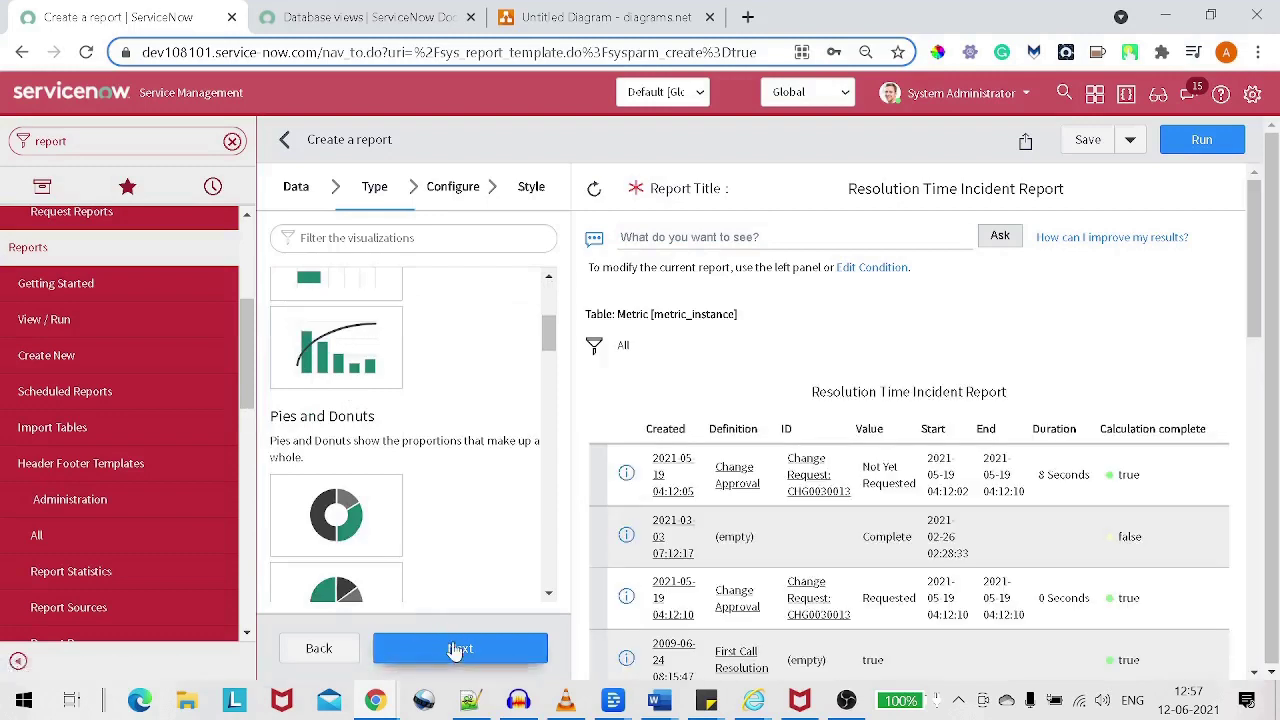
{"action": "left_click", "coordinate": [457, 650]}
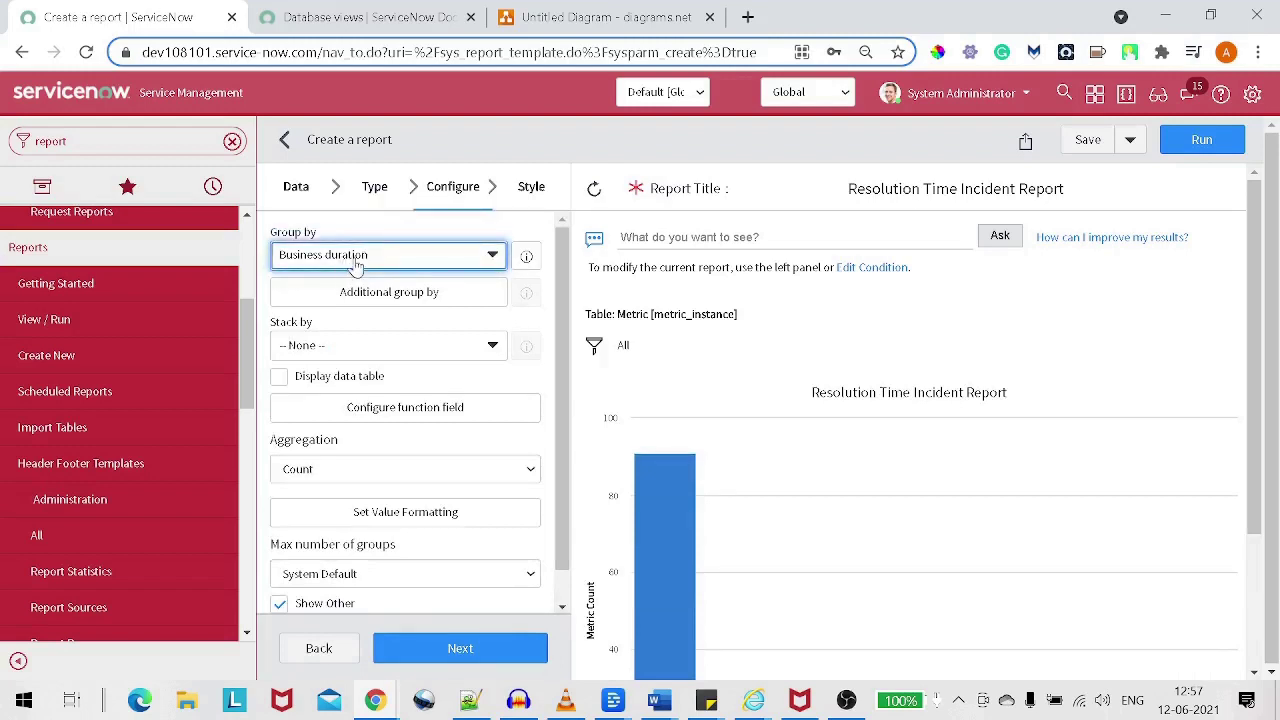
{"action": "left_click", "coordinate": [350, 260]}
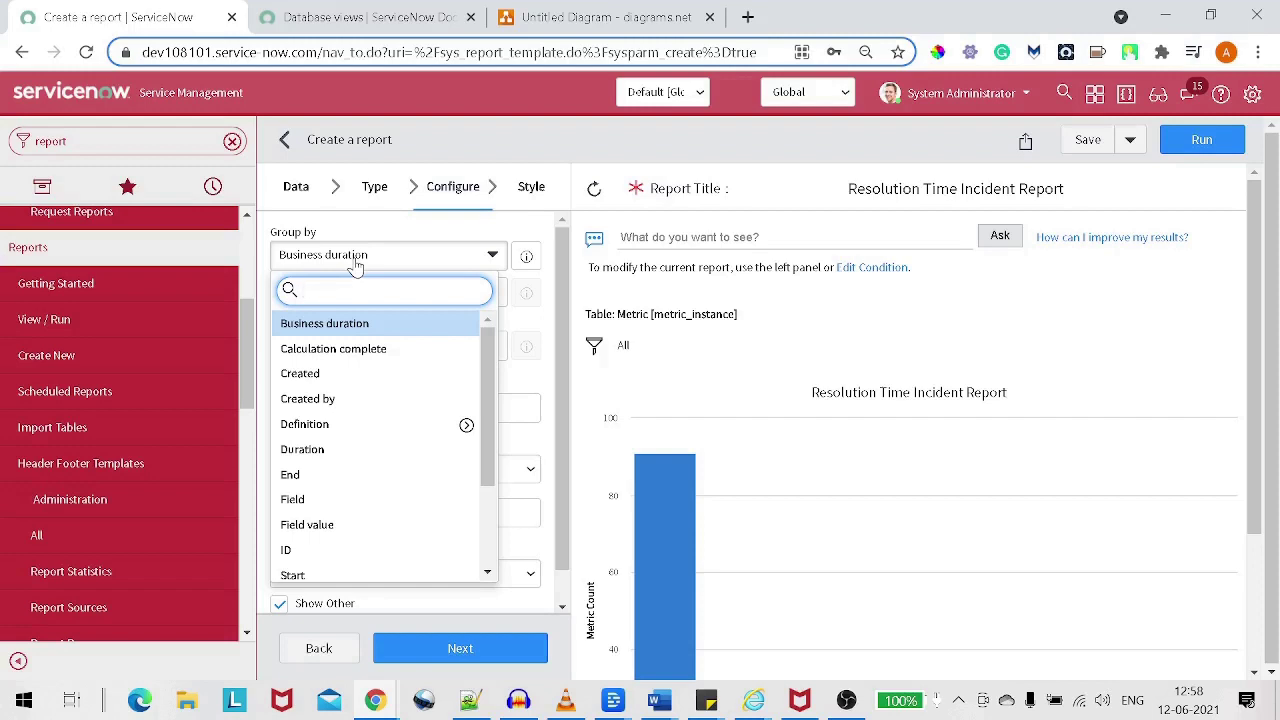
{"action": "left_click", "coordinate": [345, 550]}
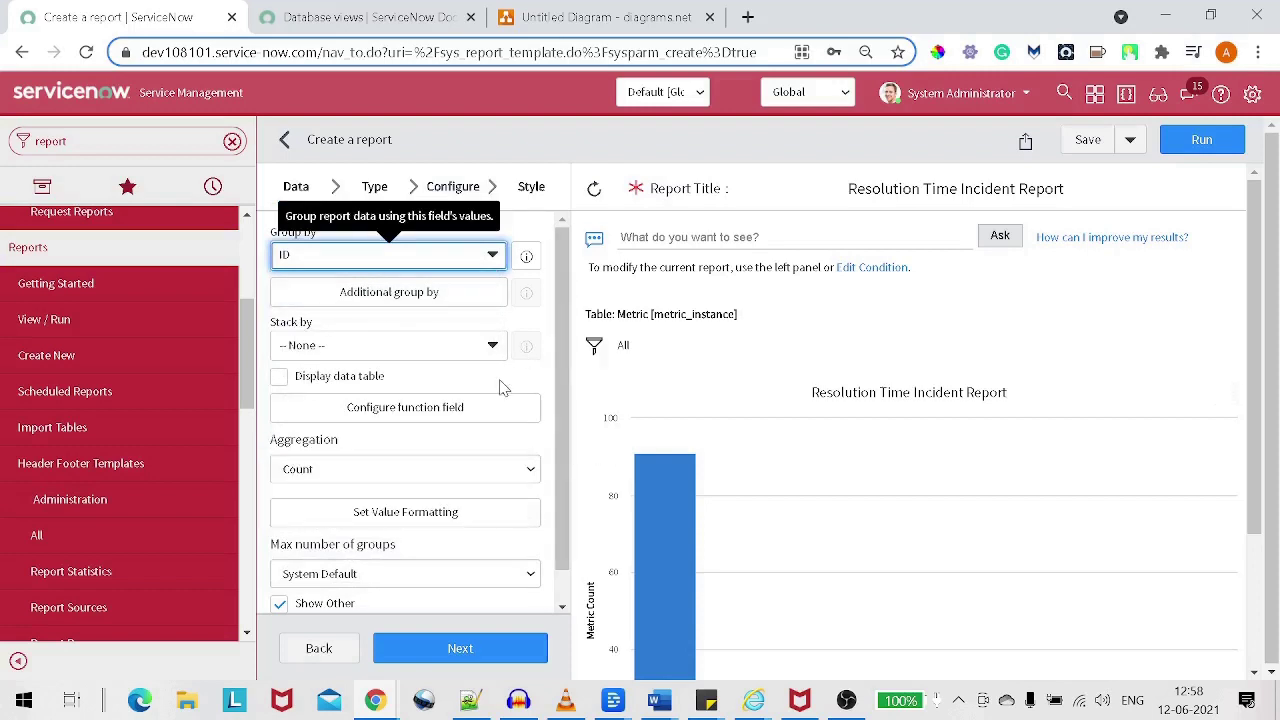
Set the report's aggregation to Sum of Duration and proceed to the style settings.
{"action": "key", "text": "ctrl+minus"}
{"action": "key", "text": "ctrl+minus"}
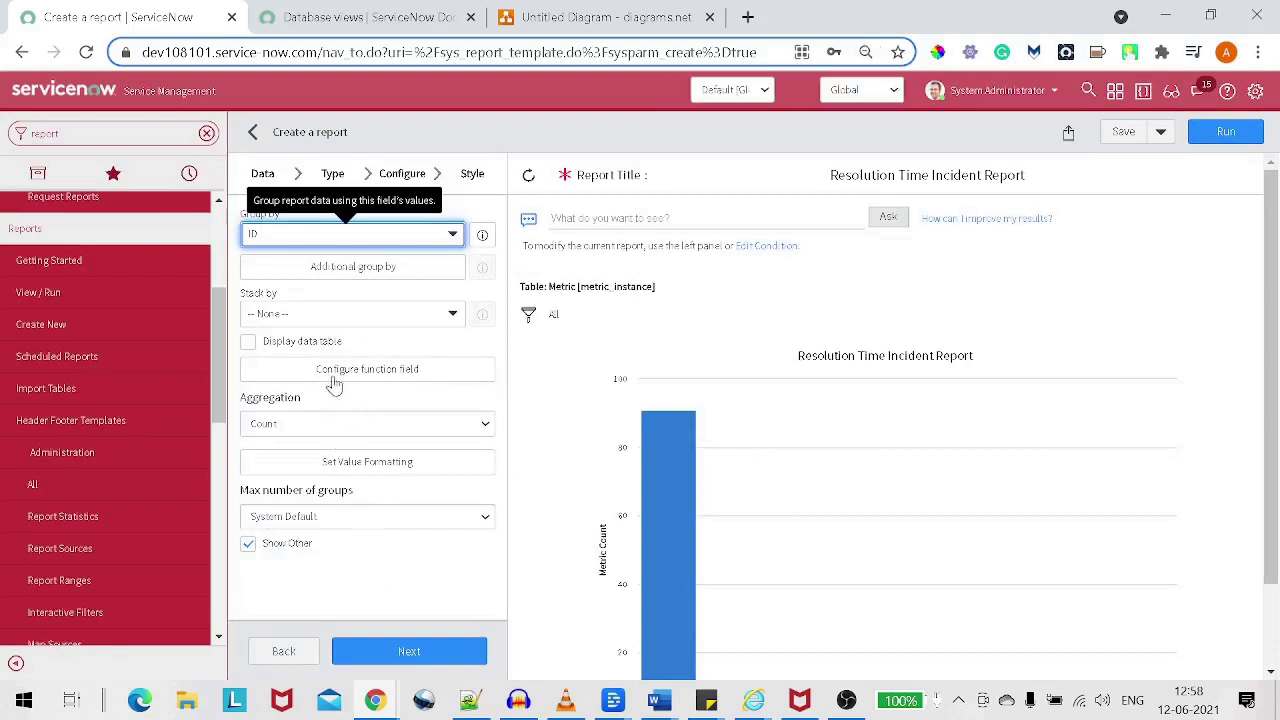
{"action": "left_click", "coordinate": [343, 436]}
{"action": "left_click", "coordinate": [340, 471]}
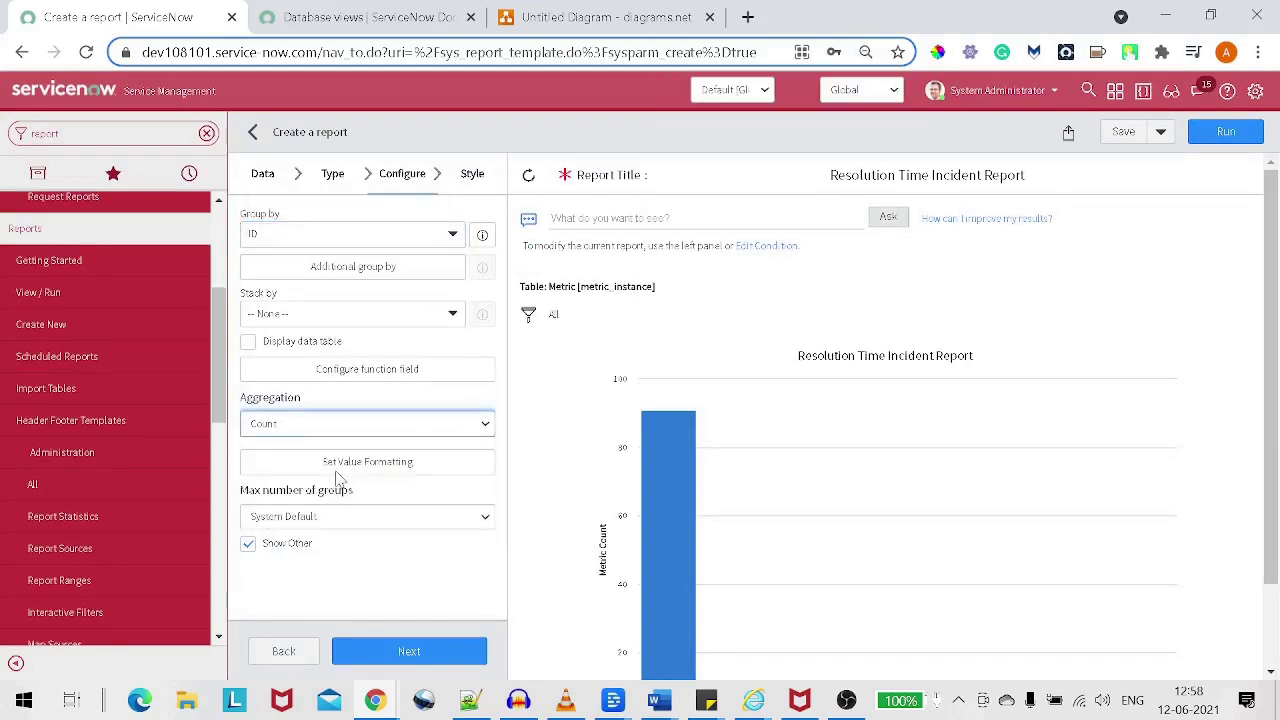
{"action": "scroll", "coordinate": [360, 480], "scroll_direction": "down", "scroll_amount": 1}
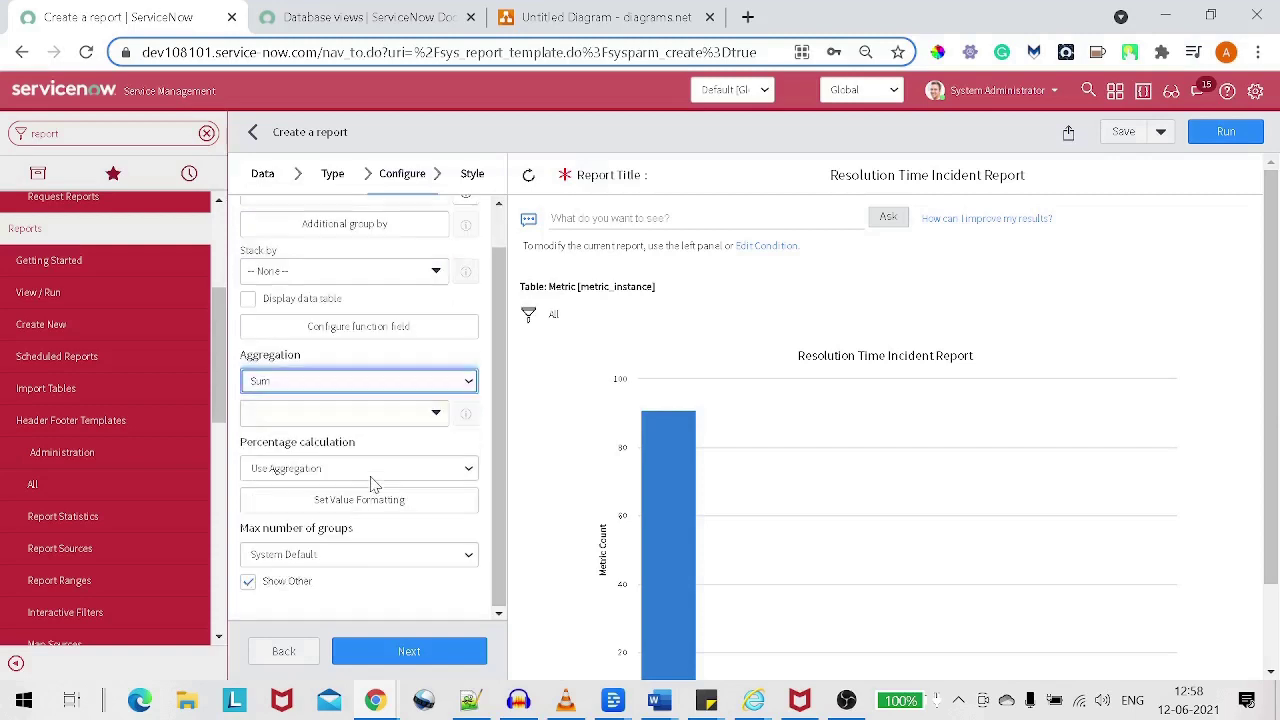
{"action": "left_click", "coordinate": [383, 425]}
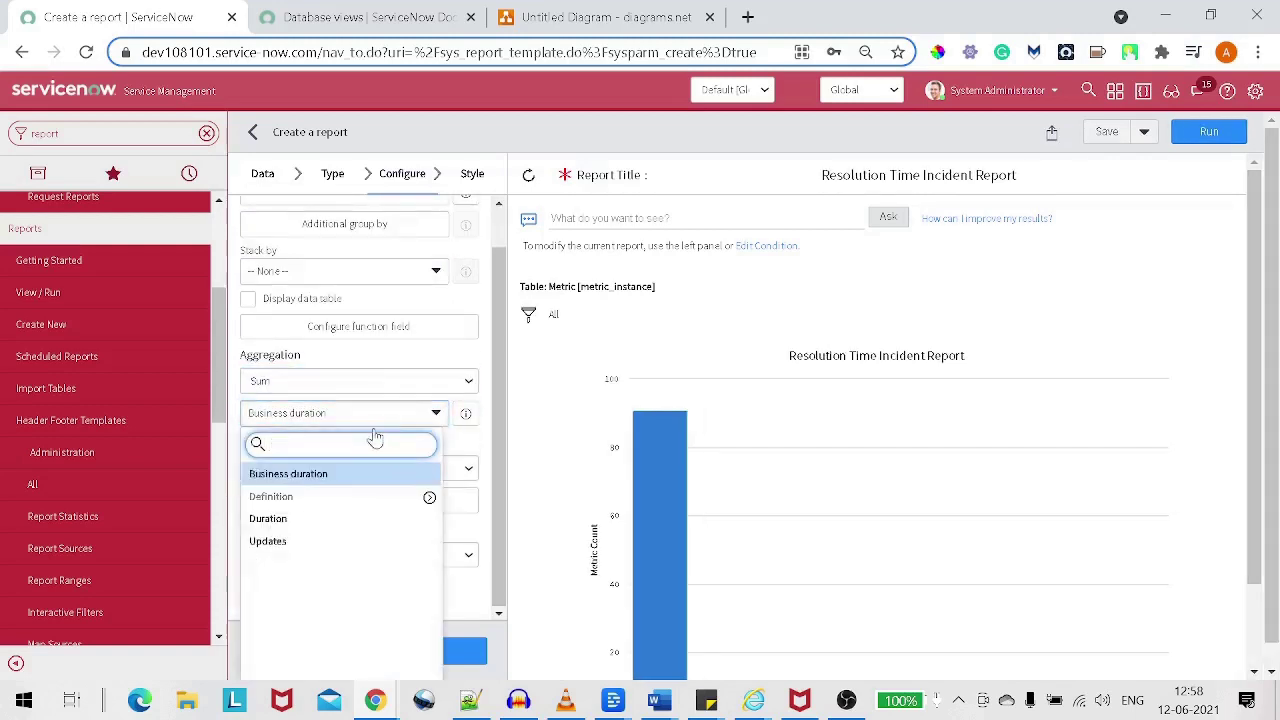
{"action": "left_click", "coordinate": [340, 518]}
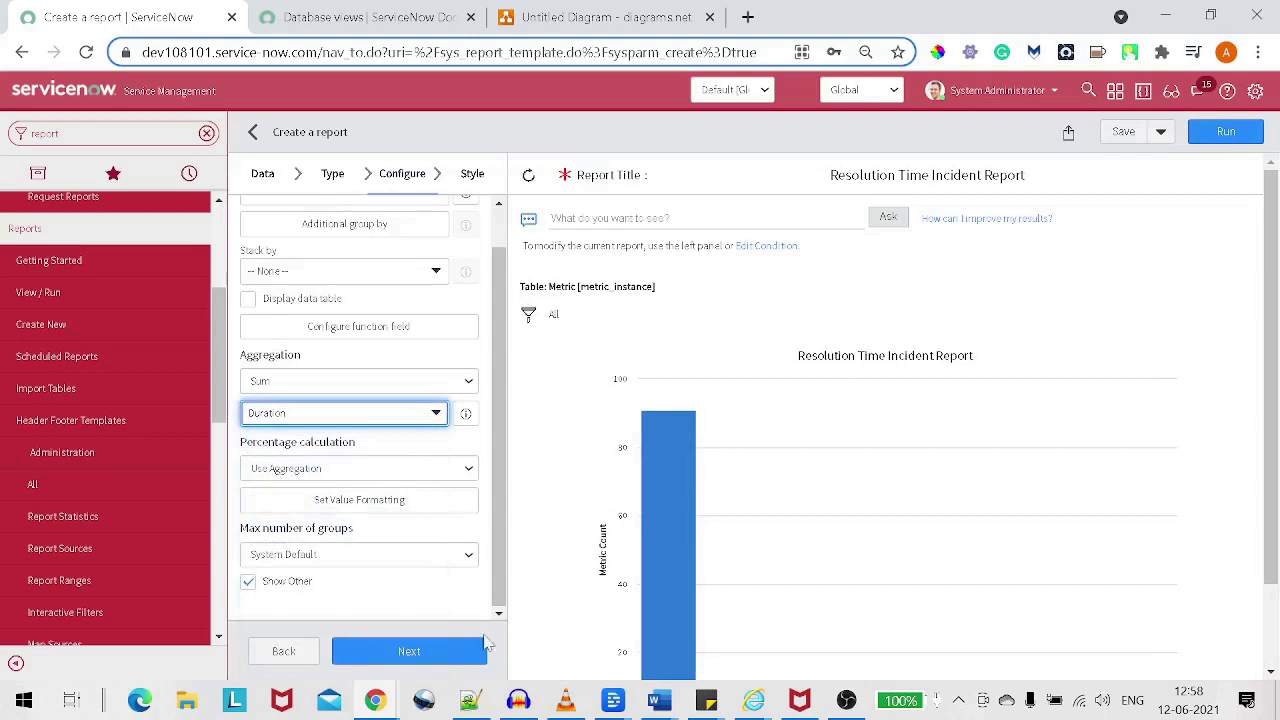
{"action": "left_click", "coordinate": [432, 651]}
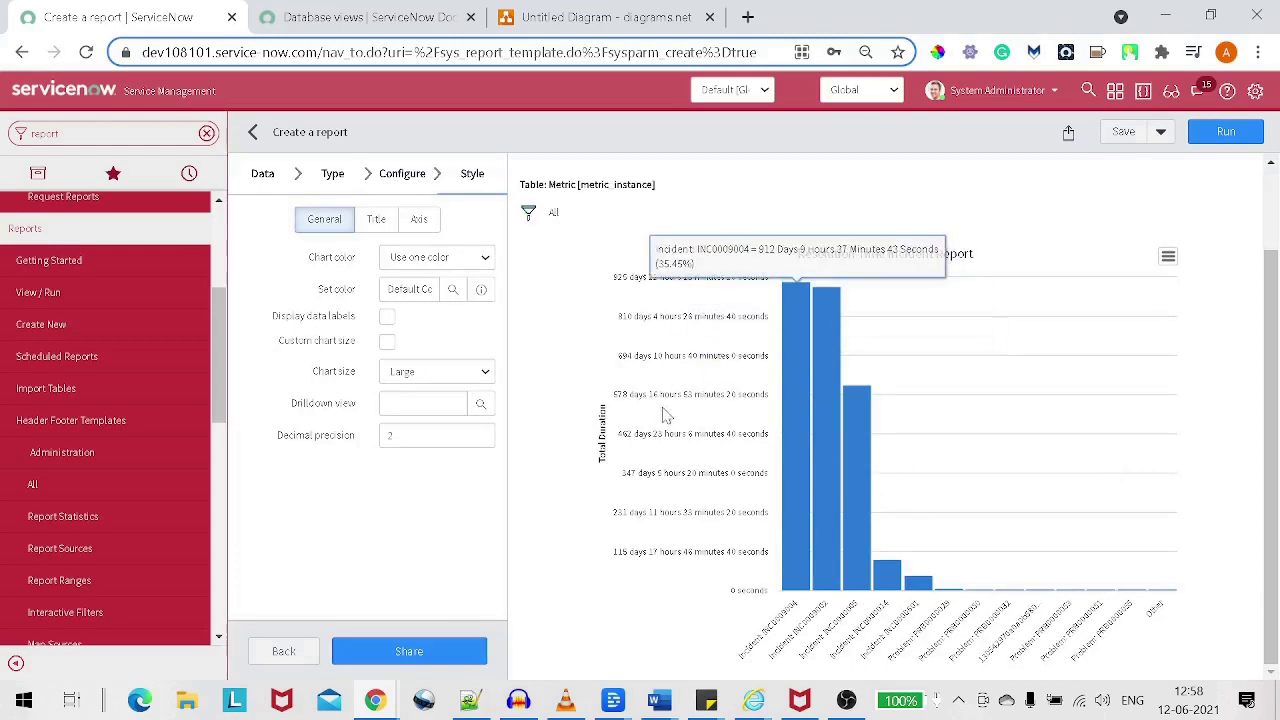
Collapse the navigator, filter the report with the condition Table is incident, and run it to inspect the duration bars.
{"action": "left_click", "coordinate": [16, 663]}
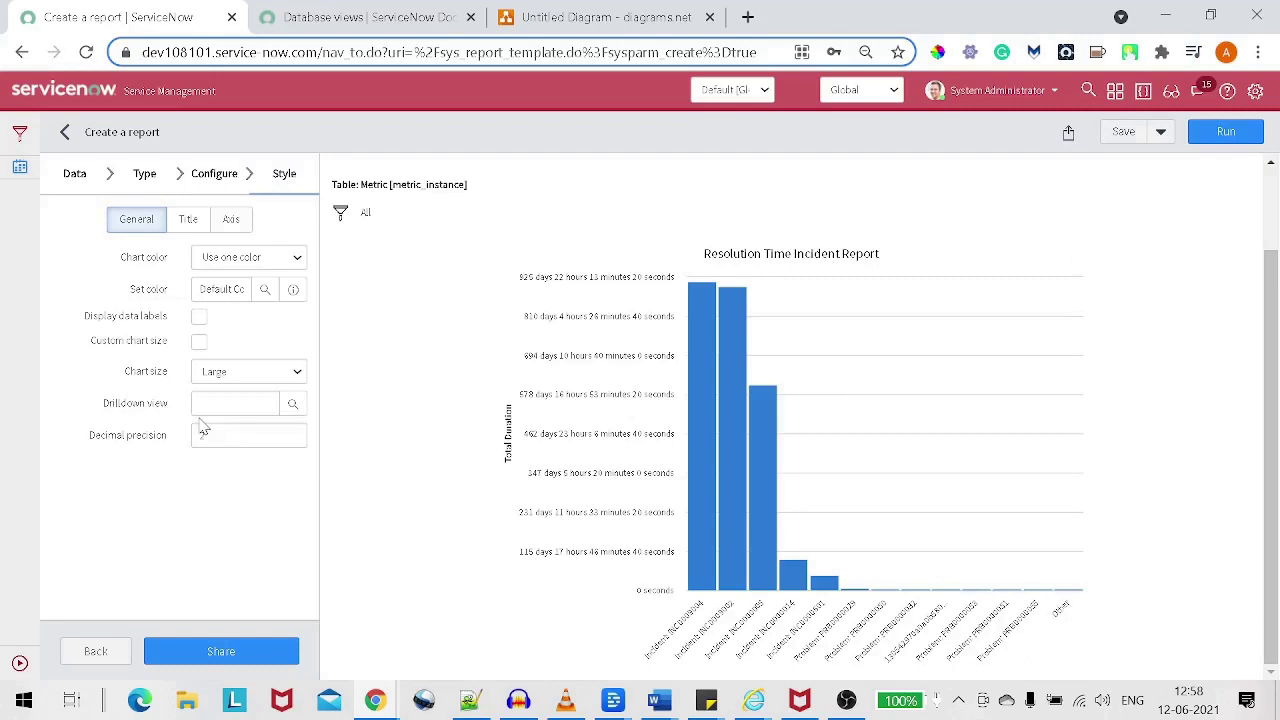
{"action": "left_click", "coordinate": [341, 213]}
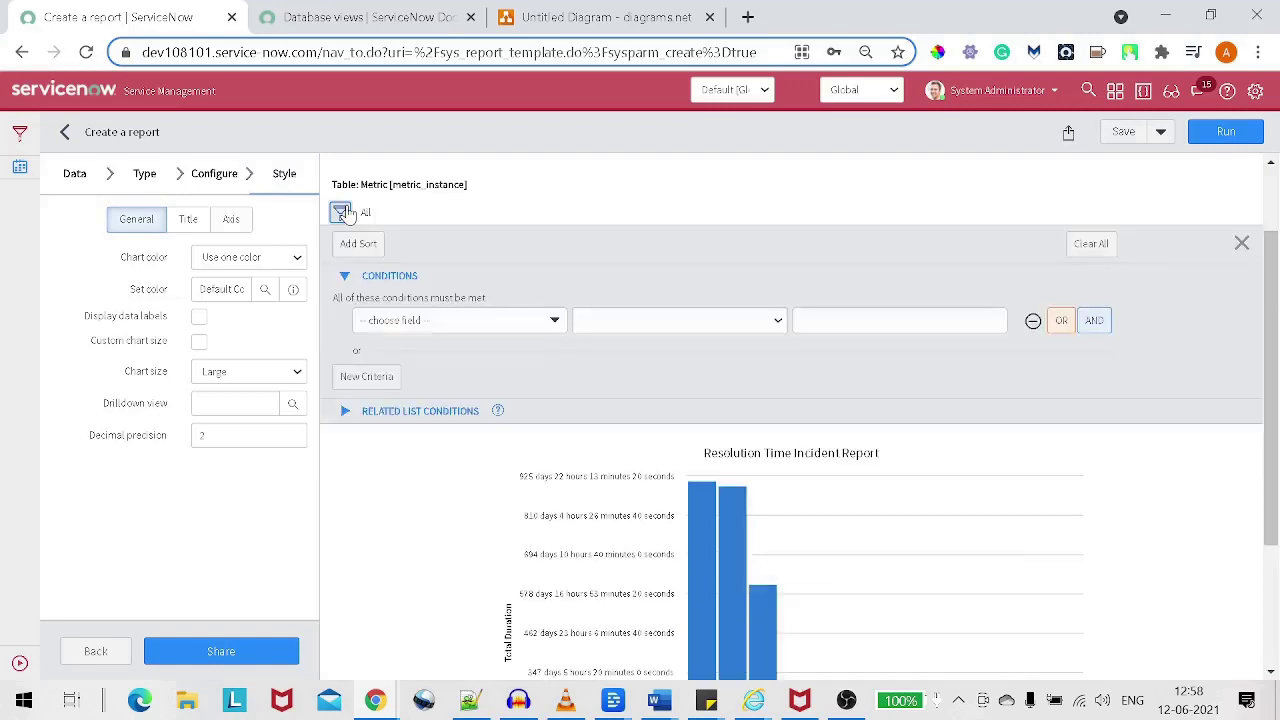
{"action": "left_click", "coordinate": [439, 324]}
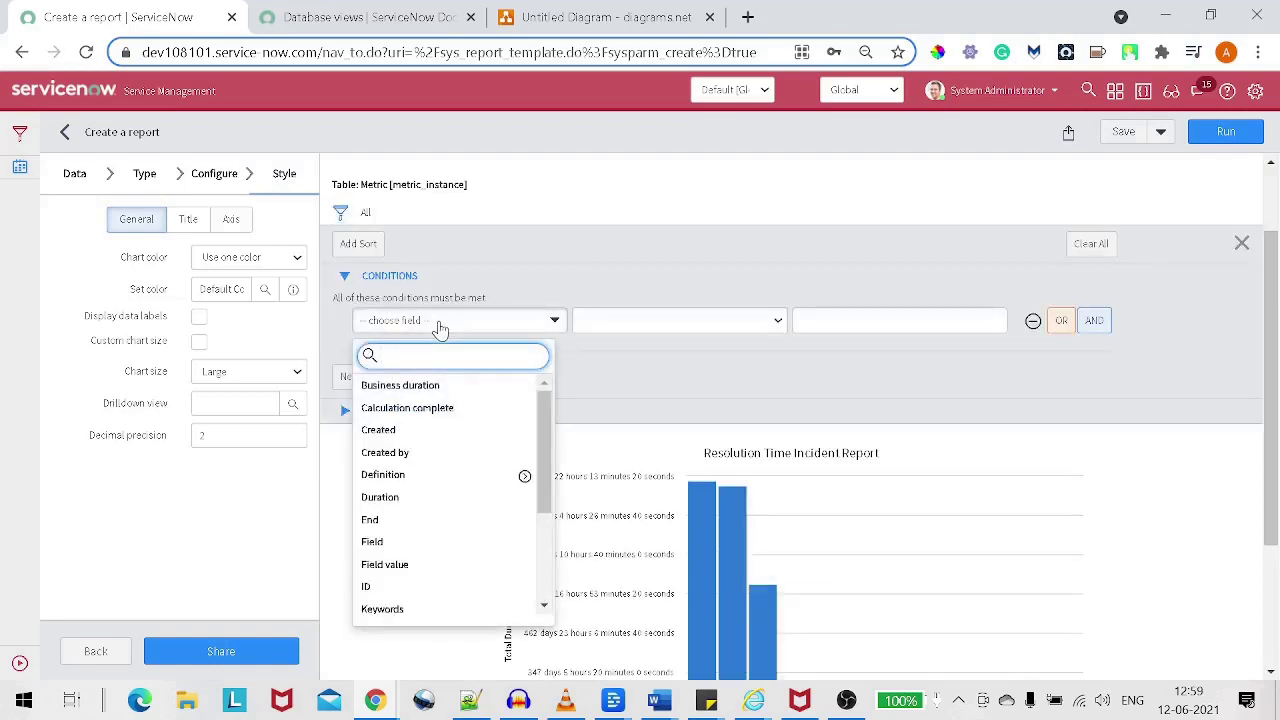
{"action": "type", "text": "ta"}
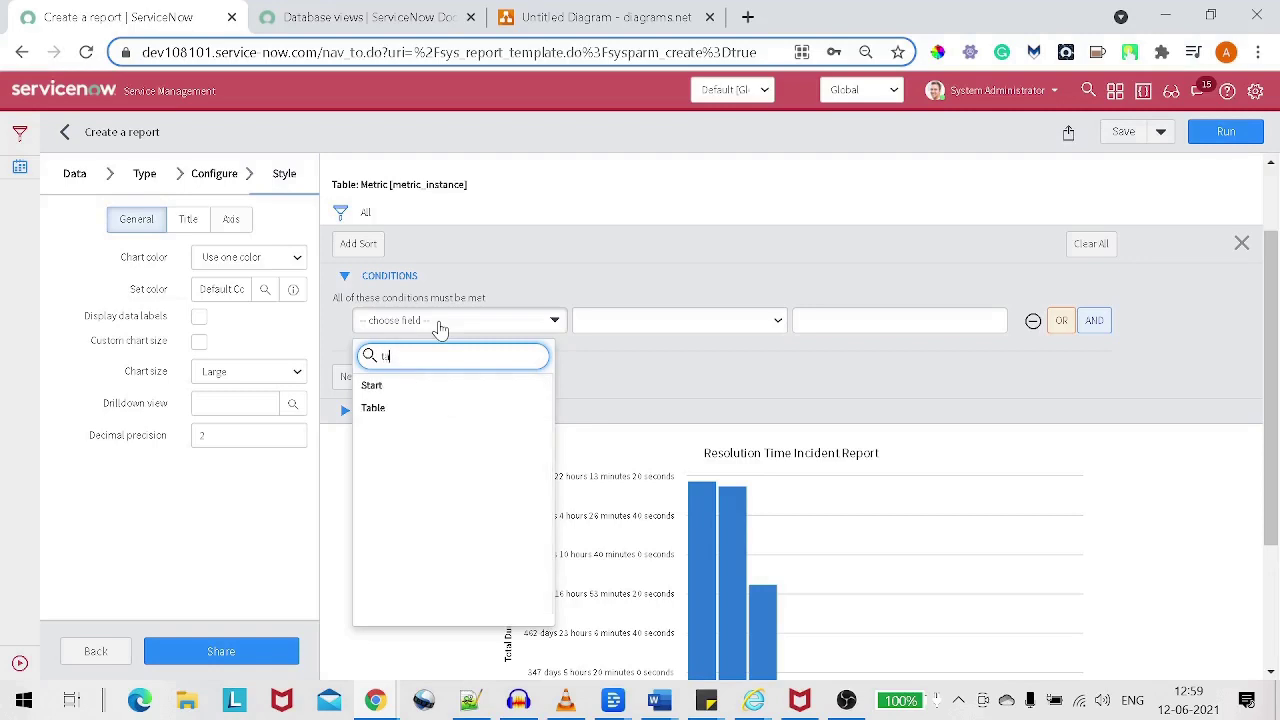
{"action": "left_click", "coordinate": [417, 410]}
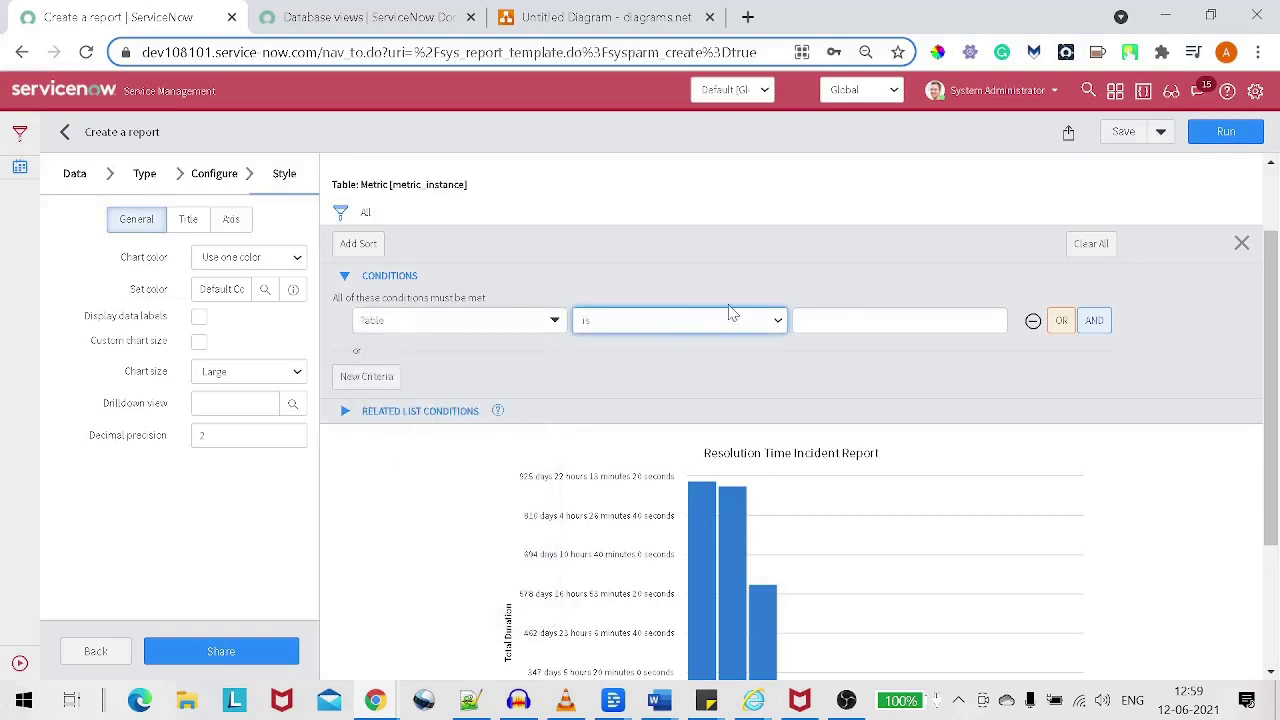
{"action": "left_click", "coordinate": [900, 320]}
{"action": "type", "text": "incident"}
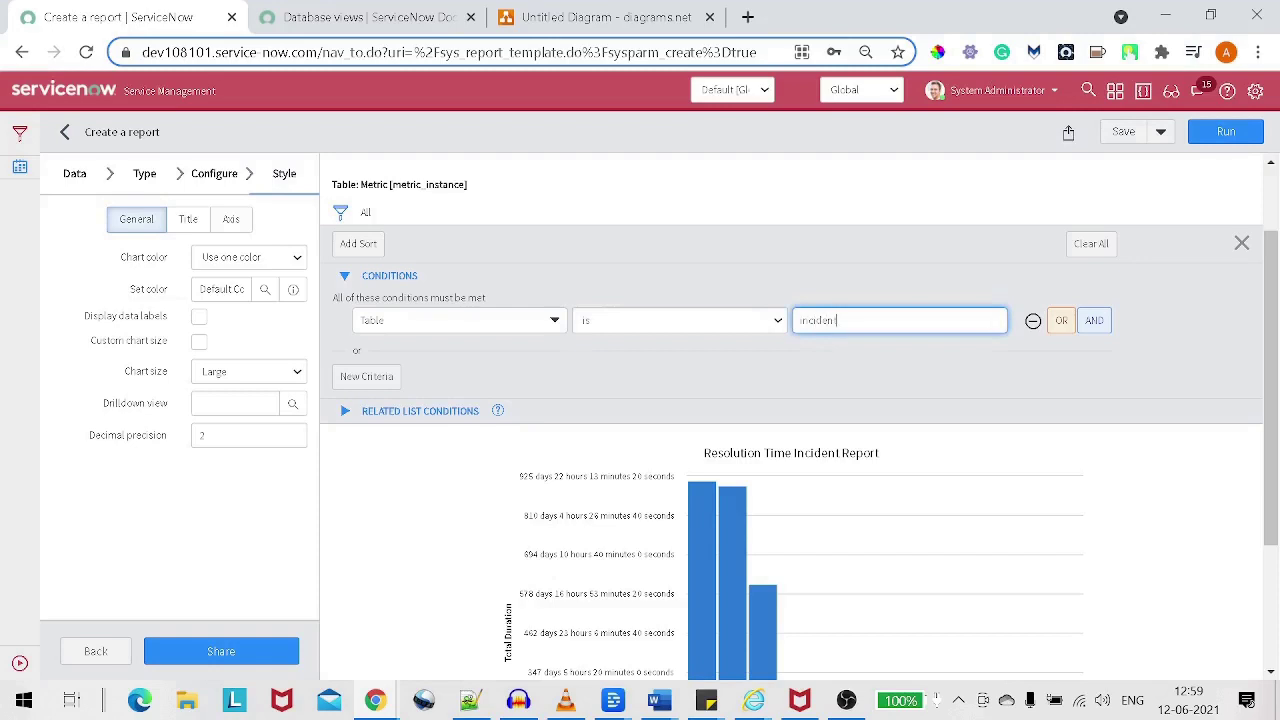
{"action": "left_click", "coordinate": [1226, 131]}
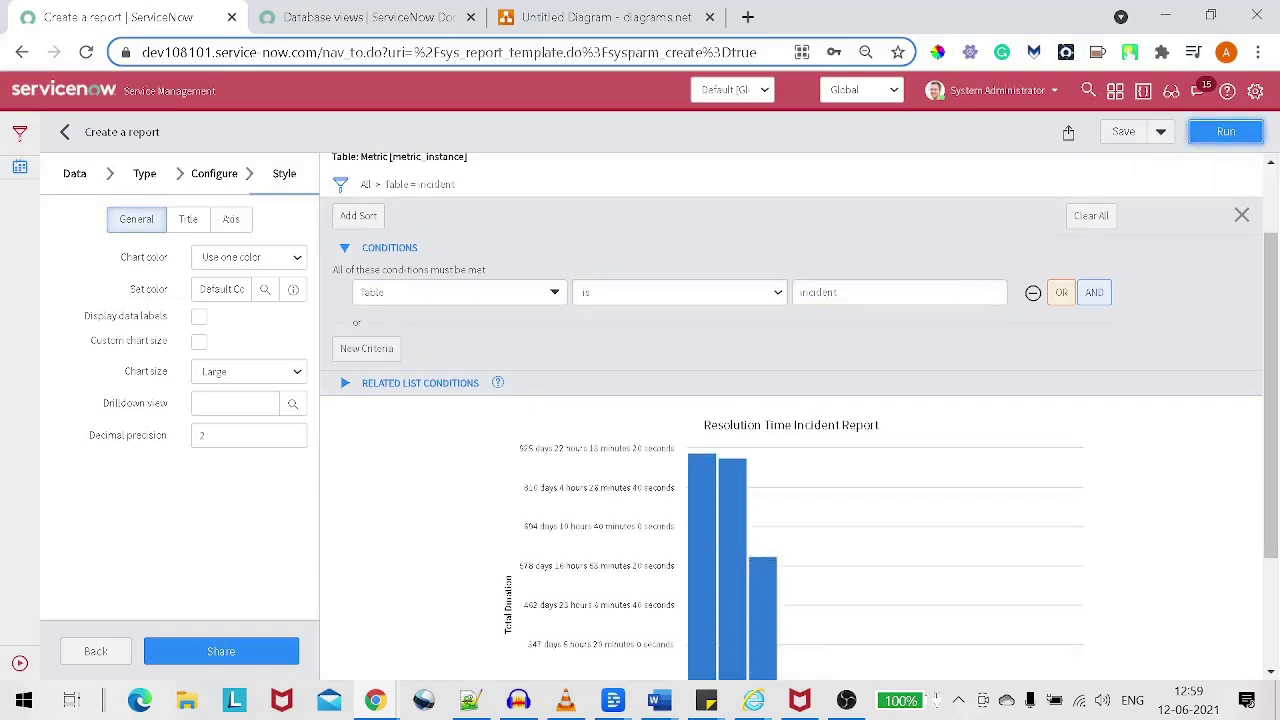
{"action": "scroll", "coordinate": [906, 320], "scroll_direction": "down", "scroll_amount": 2}
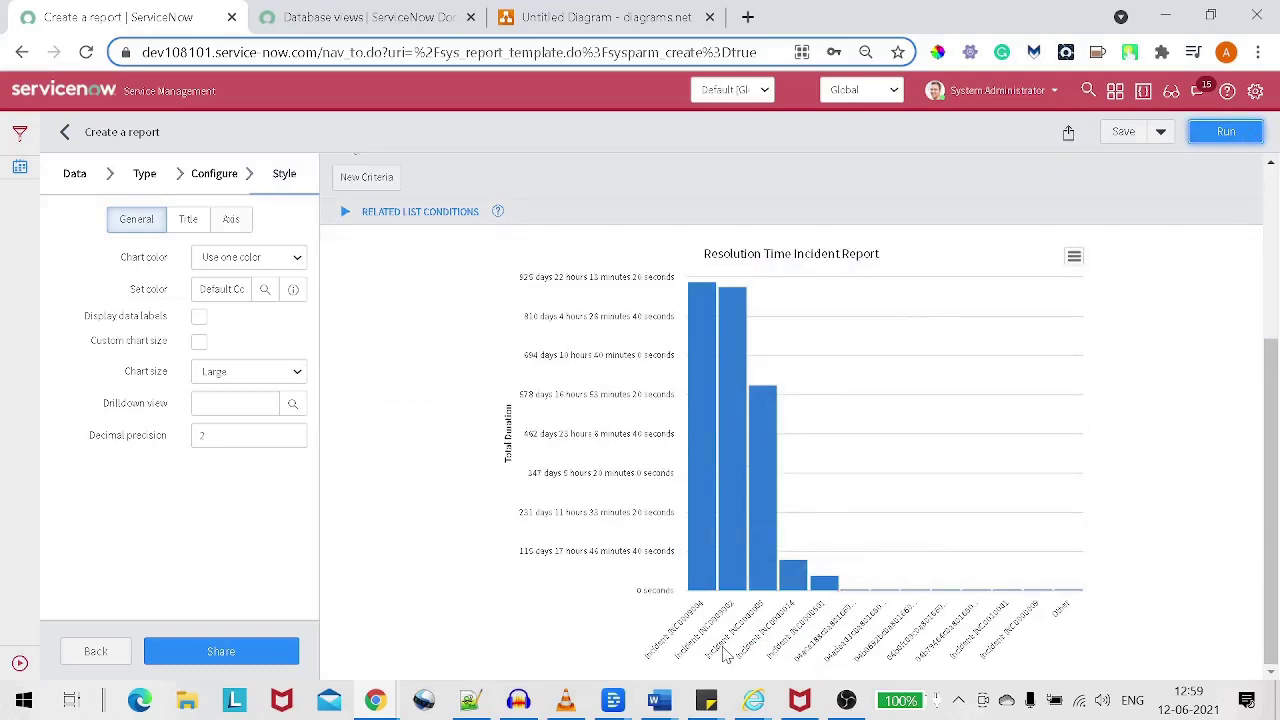
{"action": "mouse_move", "coordinate": [747, 520]}
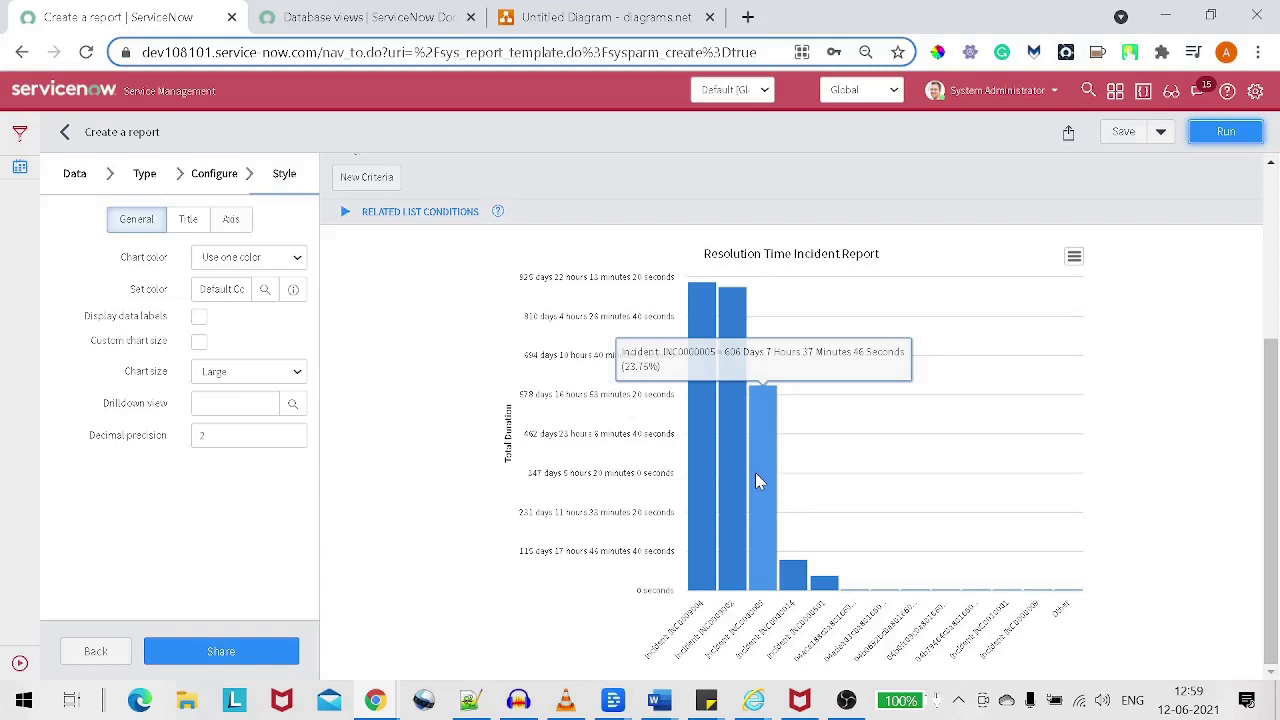
{"action": "scroll", "coordinate": [797, 469], "scroll_direction": "up", "scroll_amount": 1}
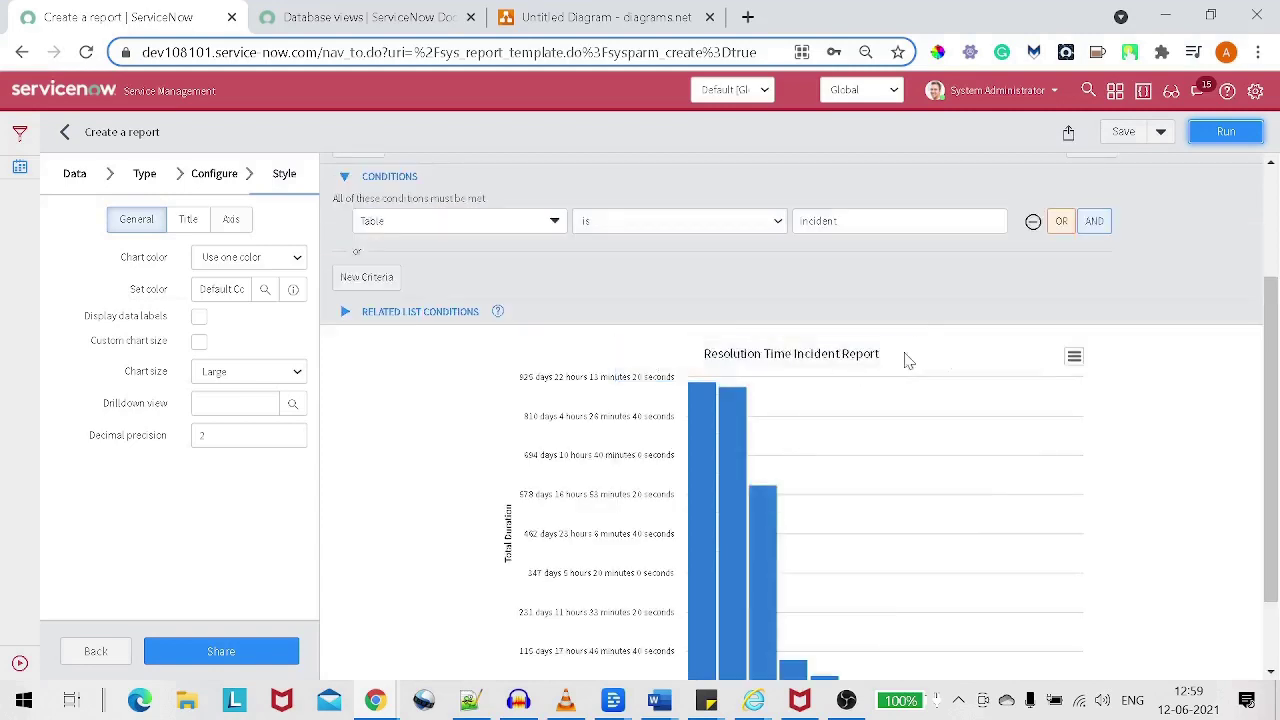
Add a second AND condition row to the report filter and search its field choices for "grou".
{"action": "left_click", "coordinate": [1094, 223]}
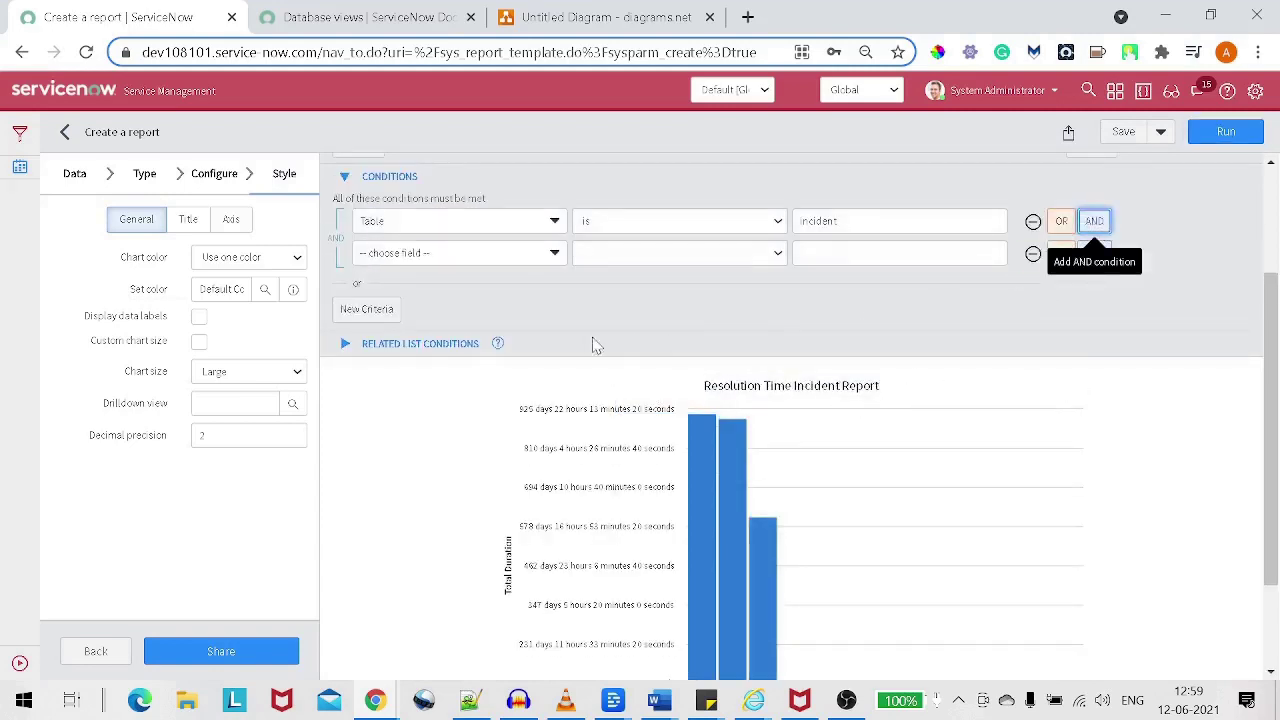
{"action": "left_click", "coordinate": [512, 264]}
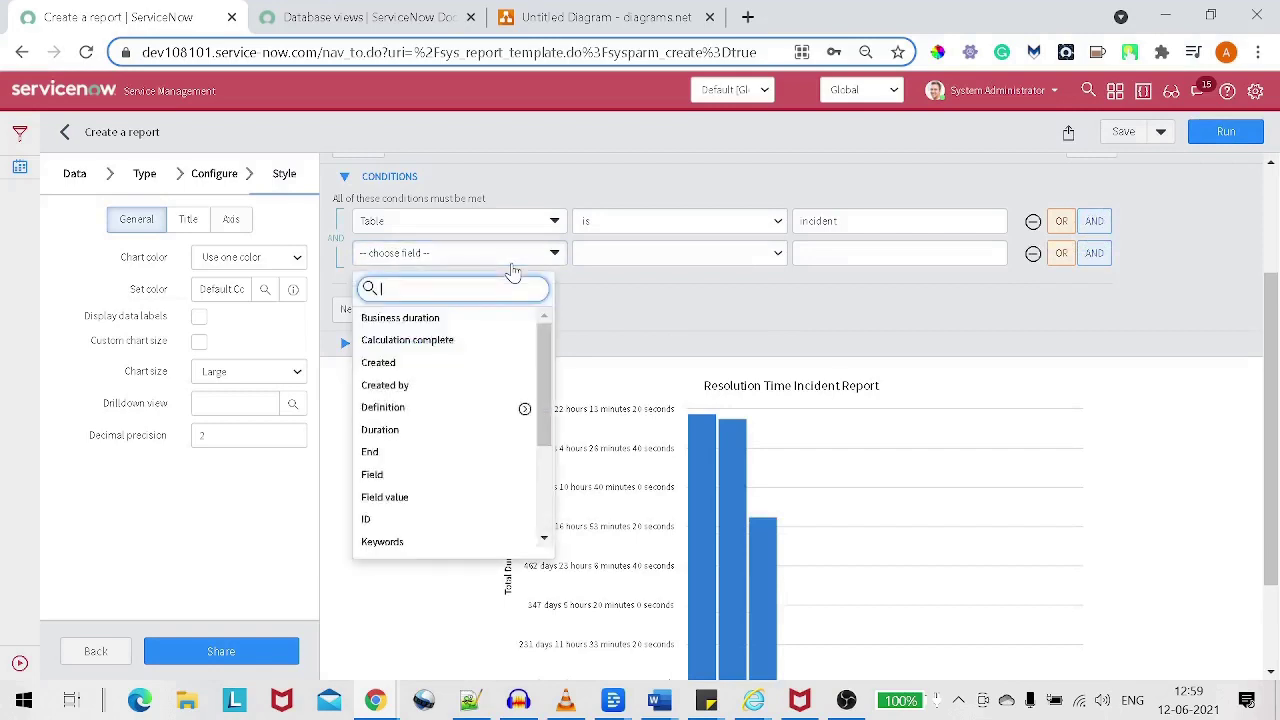
{"action": "type", "text": "grou"}
{"action": "key", "text": "BackSpace"}
{"action": "key", "text": "BackSpace"}
{"action": "key", "text": "BackSpace"}
{"action": "key", "text": "BackSpace"}
{"action": "left_click", "coordinate": [461, 612]}
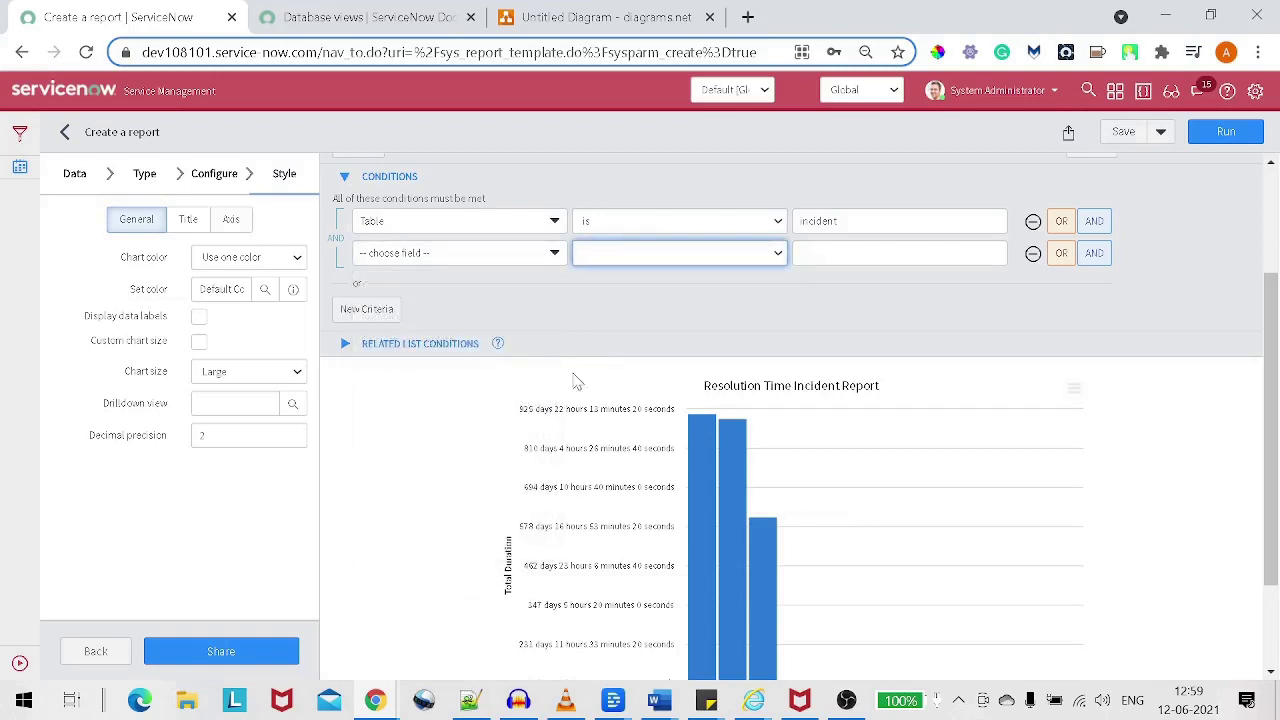
{"action": "scroll", "coordinate": [380, 380], "scroll_direction": "down", "scroll_amount": 1}
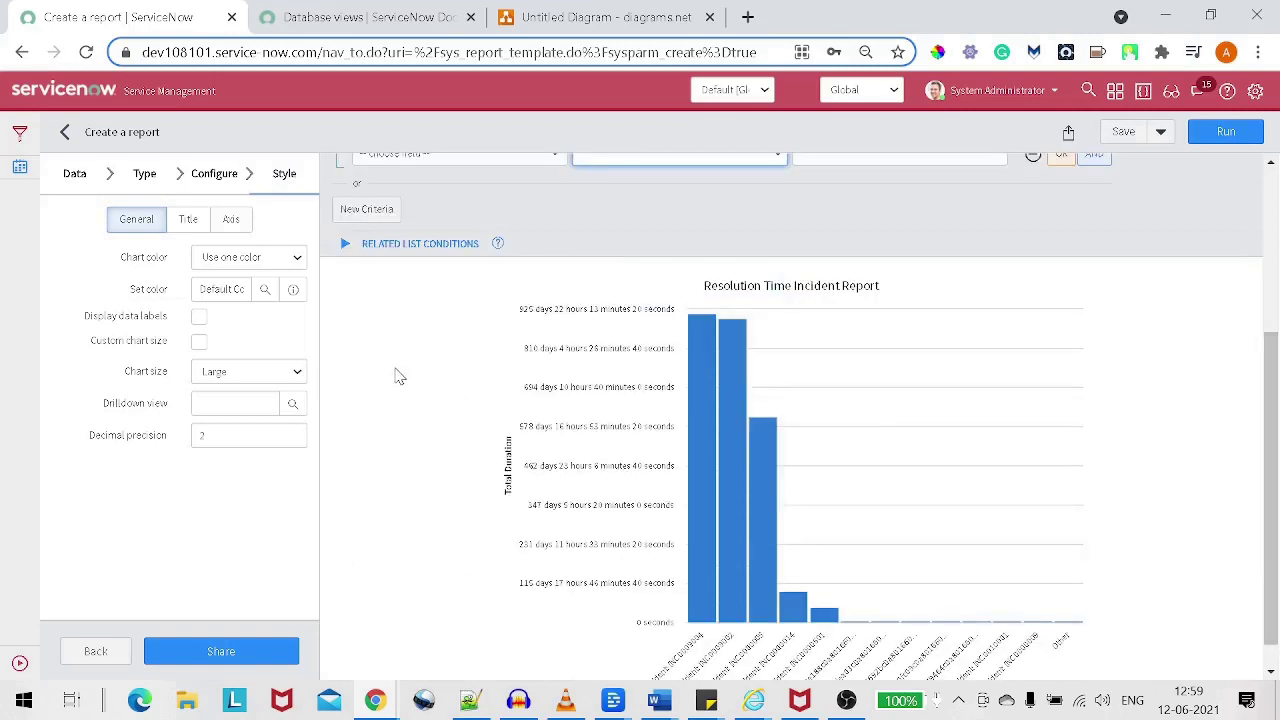
{"action": "scroll", "coordinate": [480, 295], "scroll_direction": "up", "scroll_amount": 1}
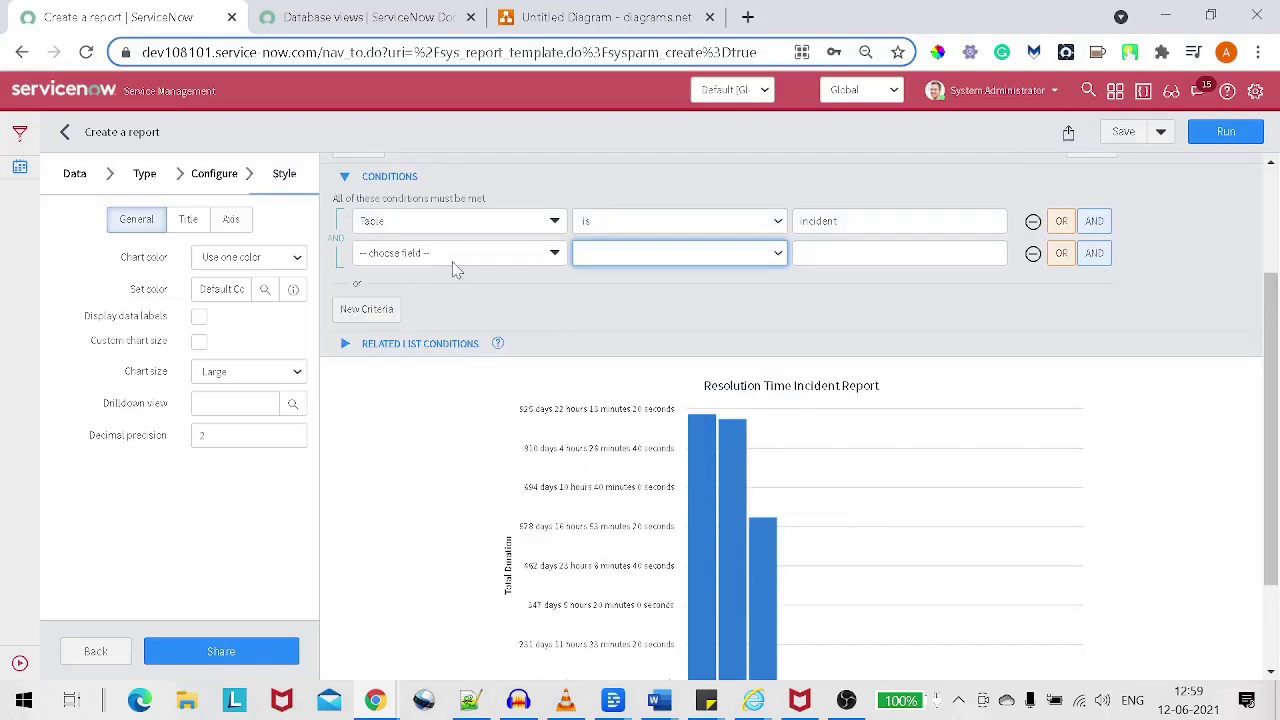
{"action": "mouse_move", "coordinate": [692, 483]}
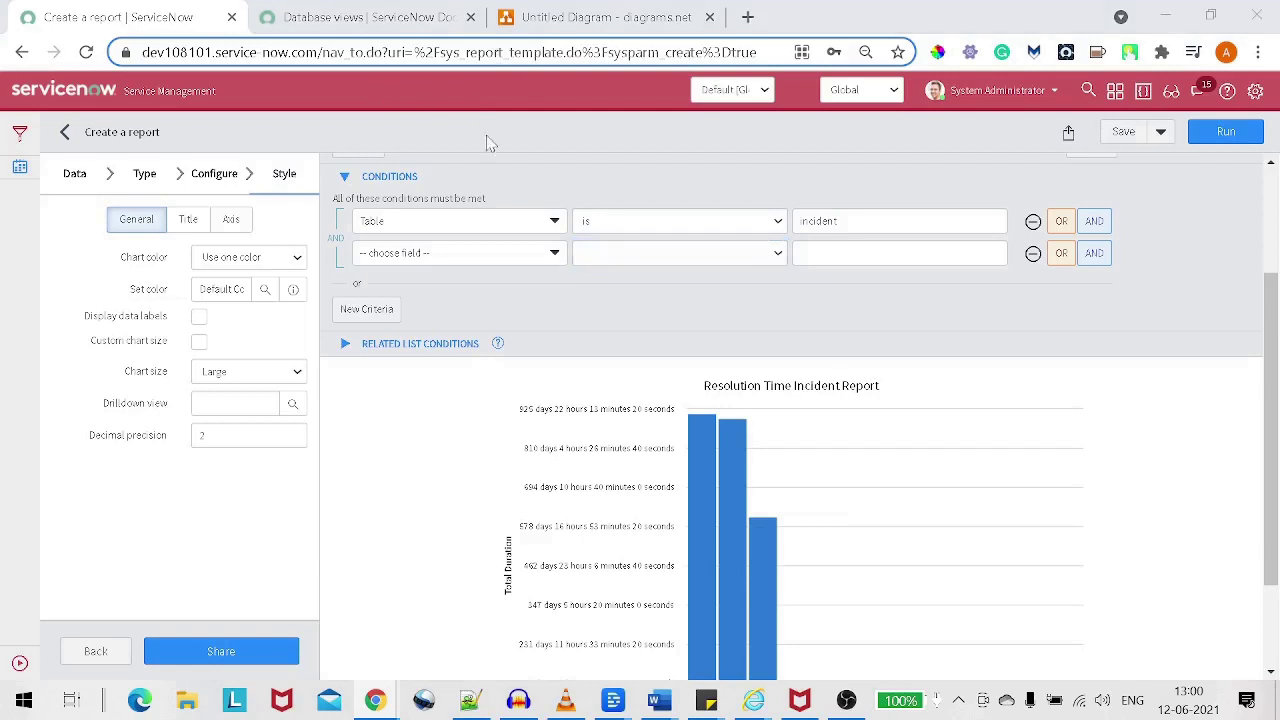
Switch to diagrams.net, decline editing the old draft, and start a blank diagram with the storage location left undecided.
{"action": "left_click", "coordinate": [558, 20]}
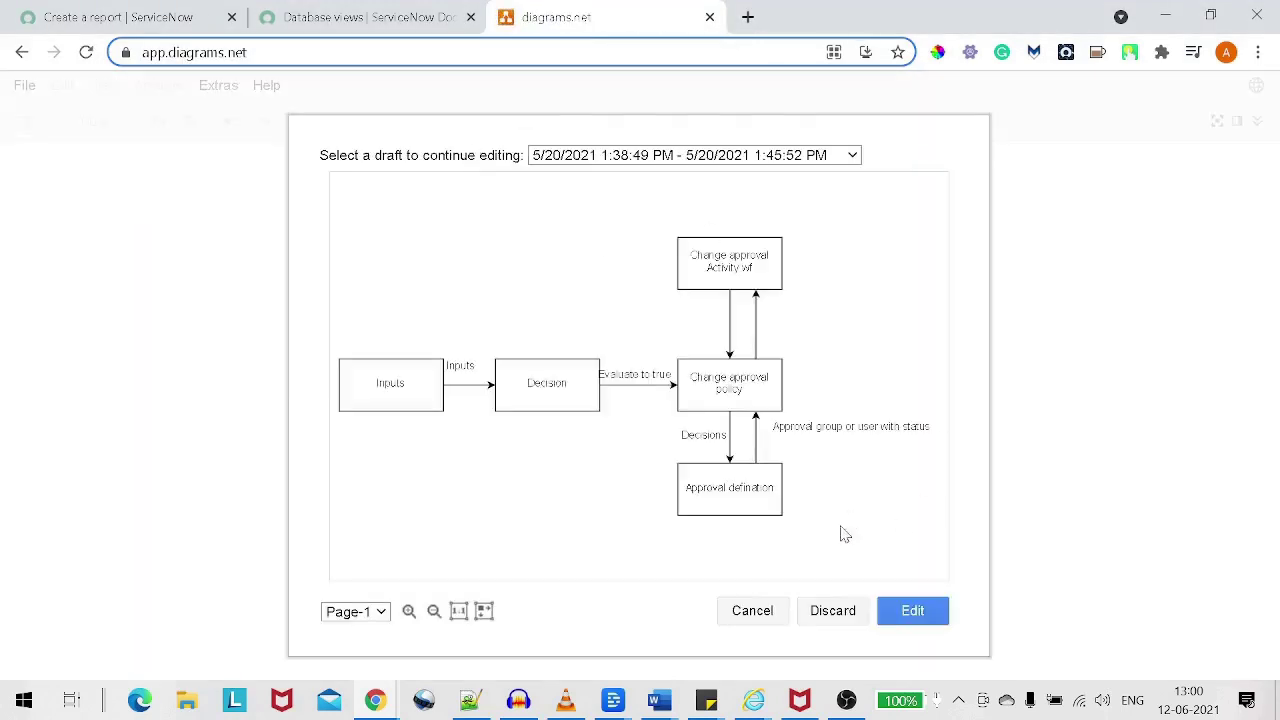
{"action": "left_click", "coordinate": [752, 616]}
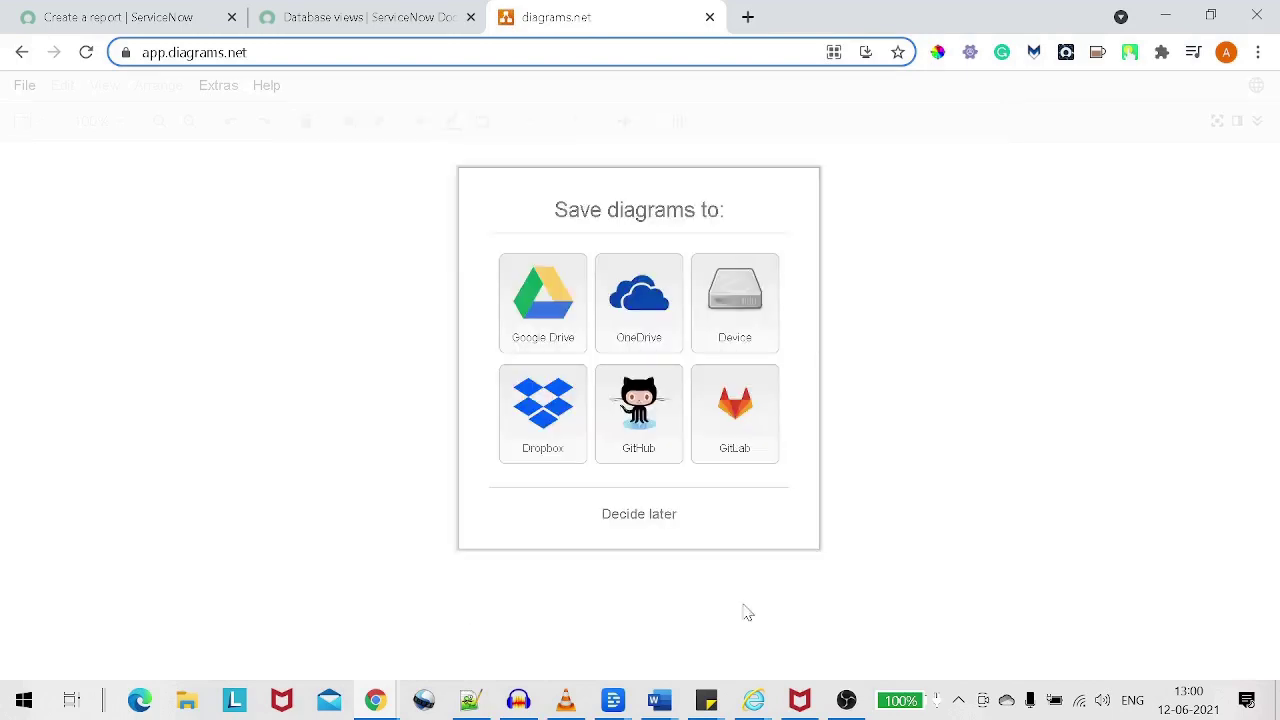
{"action": "left_click", "coordinate": [655, 528]}
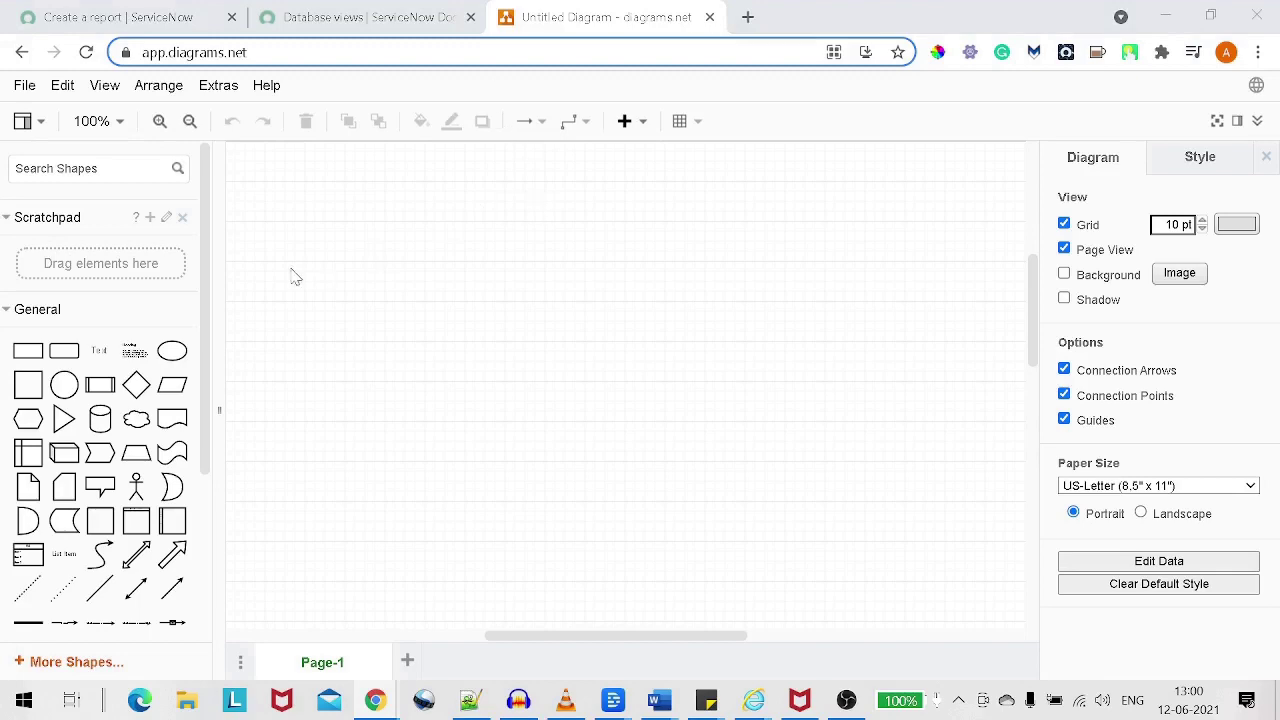
Add a text block to the diagram listing MEtric Defination, MEtric instance and Incident on separate lines.
{"action": "double_click", "coordinate": [293, 196]}
{"action": "left_click", "coordinate": [293, 196]}
{"action": "type", "text": "MRt"}
{"action": "type", "text": "ric Defin"}
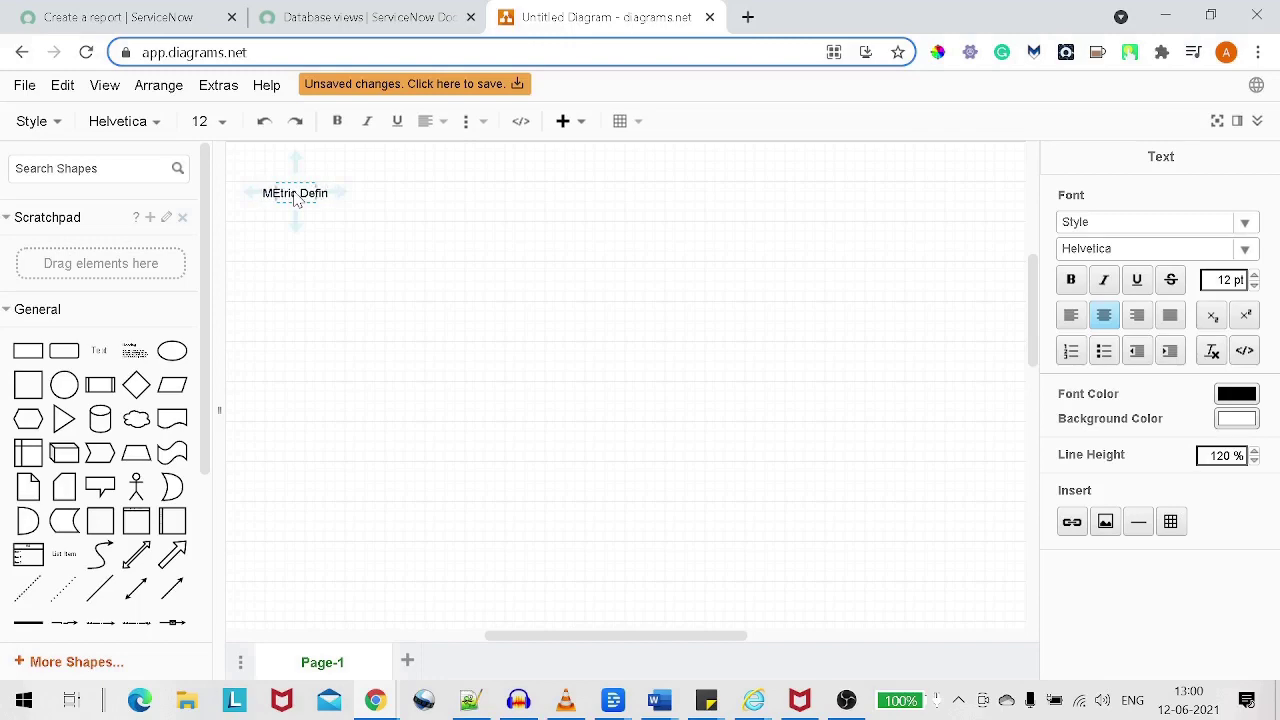
{"action": "type", "text": "ation"}
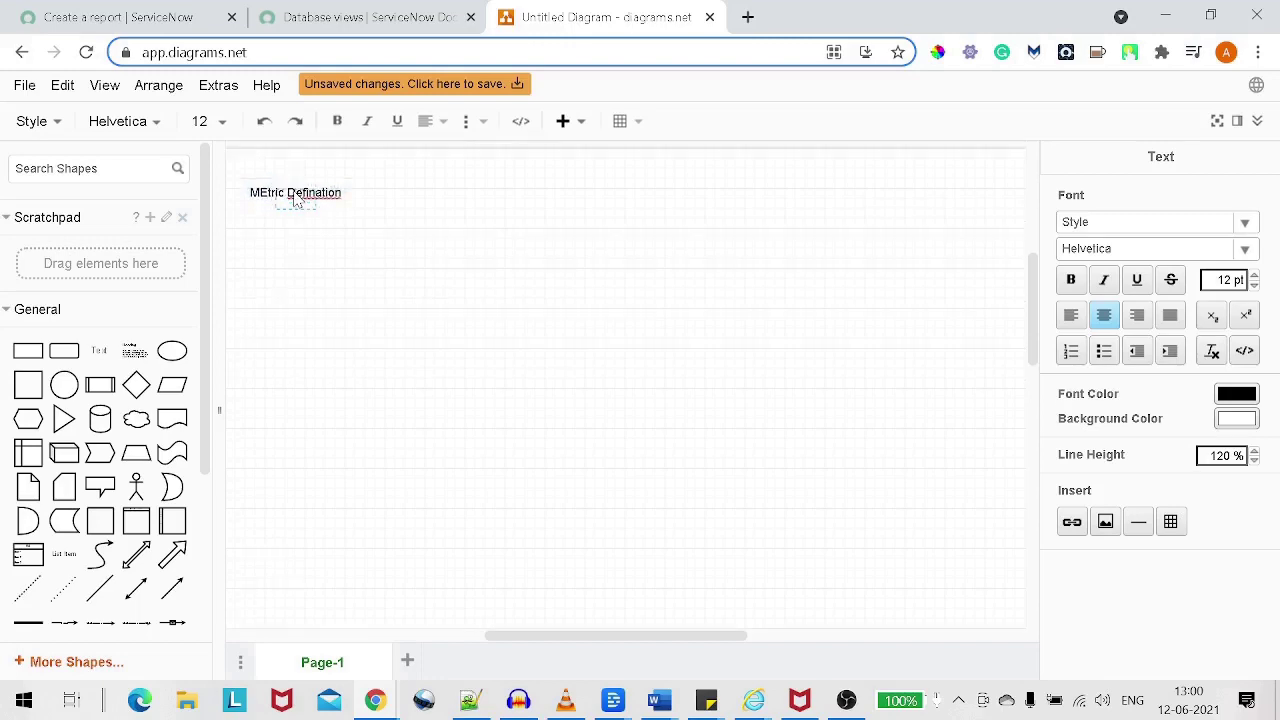
{"action": "type", "text": "MEtric instance"}
{"action": "key", "text": "Return"}
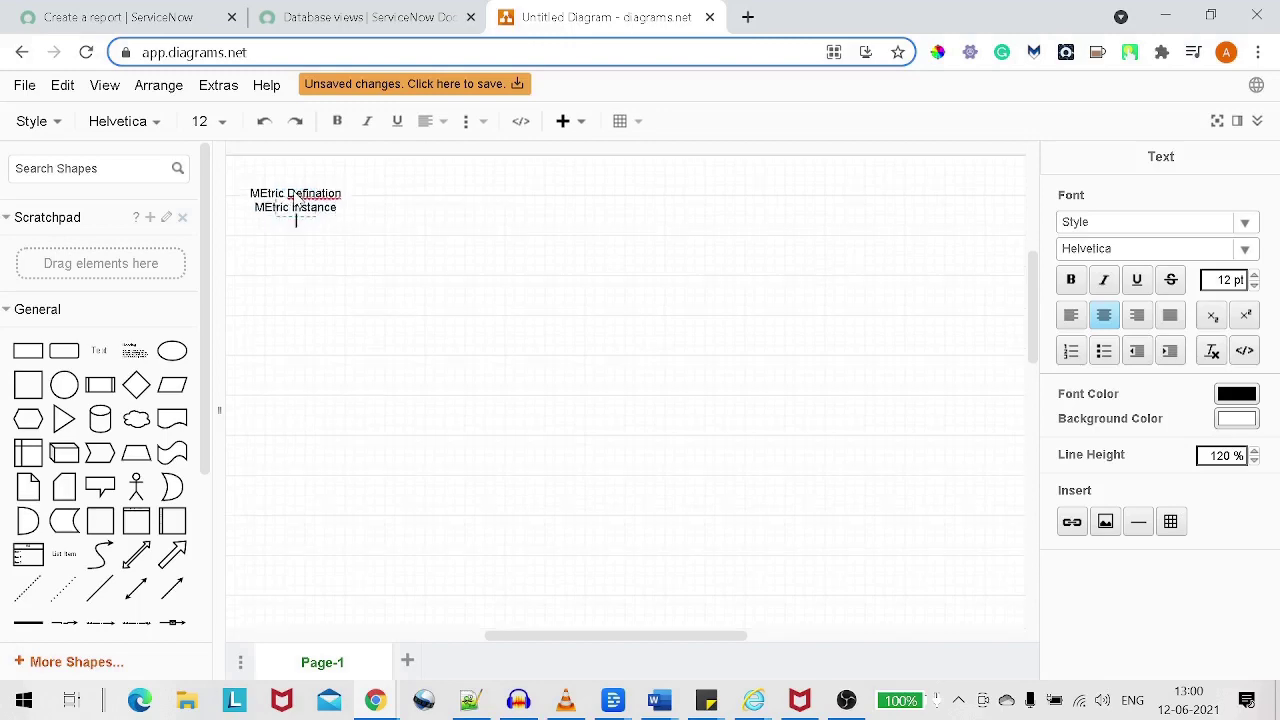
{"action": "type", "text": "Incident"}
{"action": "left_click", "coordinate": [395, 192]}
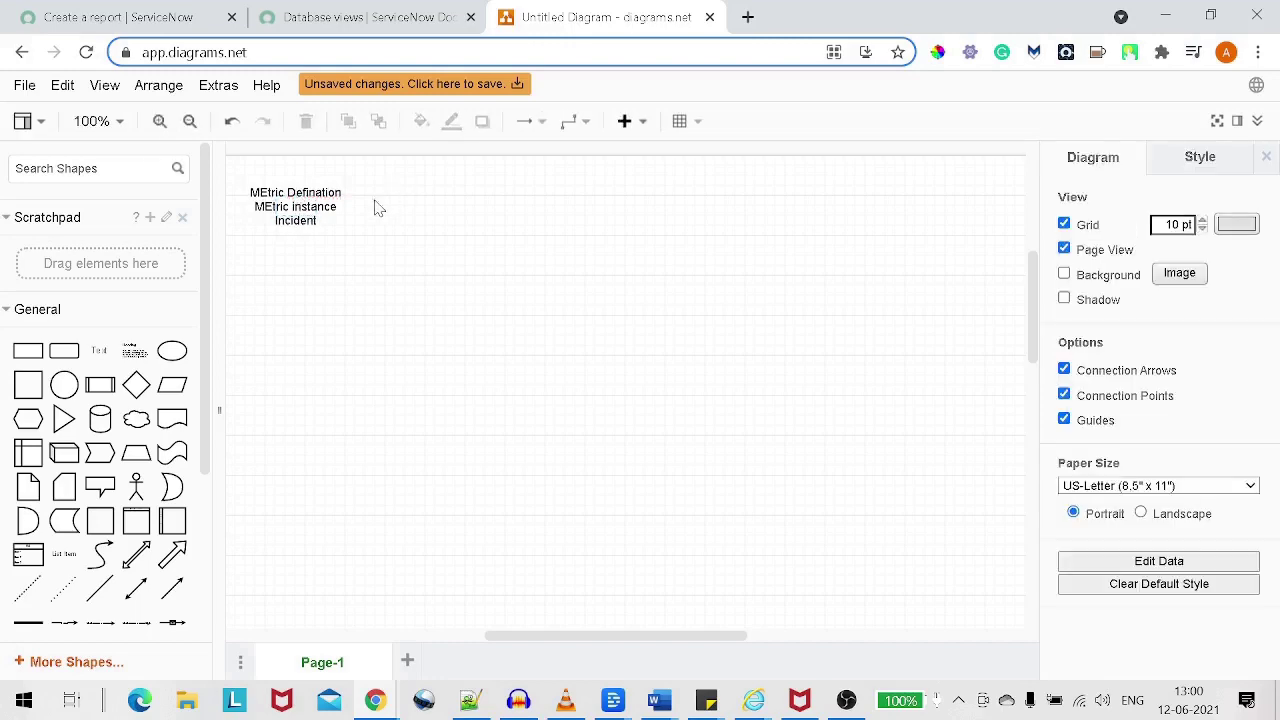
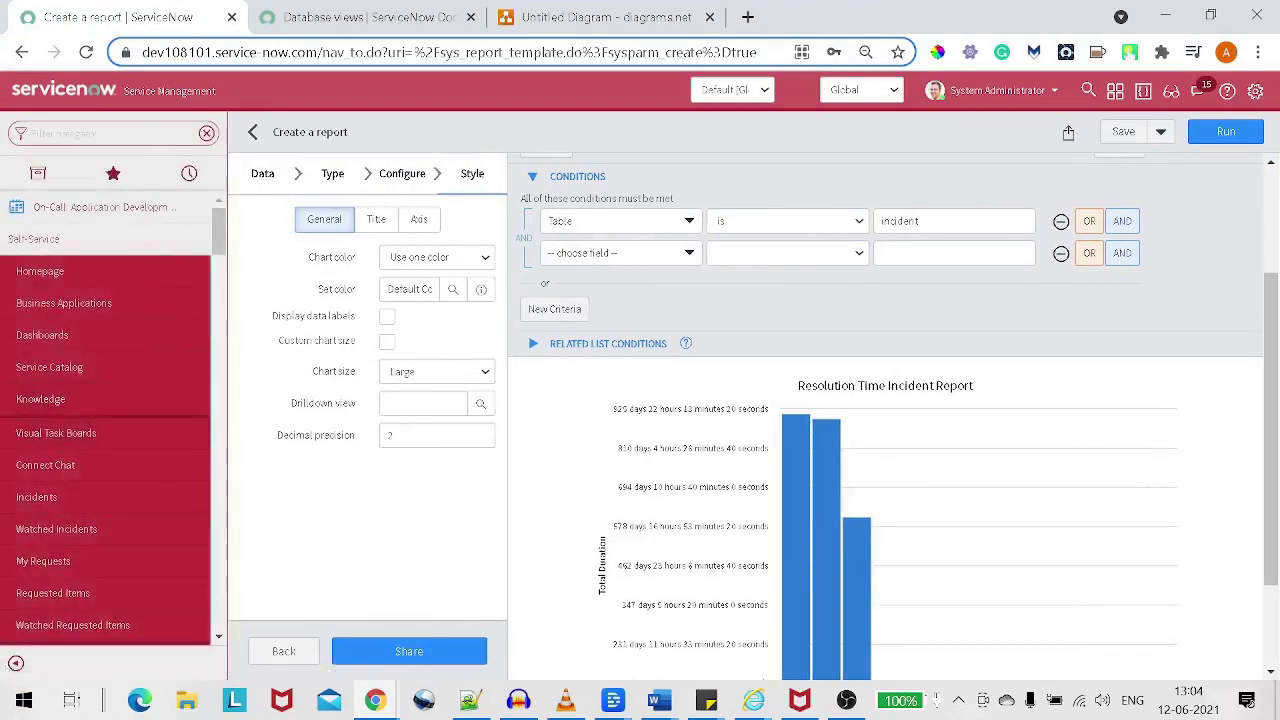
Find the Database Views module in ServiceNow with the filter "database view" and start a new database view record.
{"action": "type", "text": "database"}
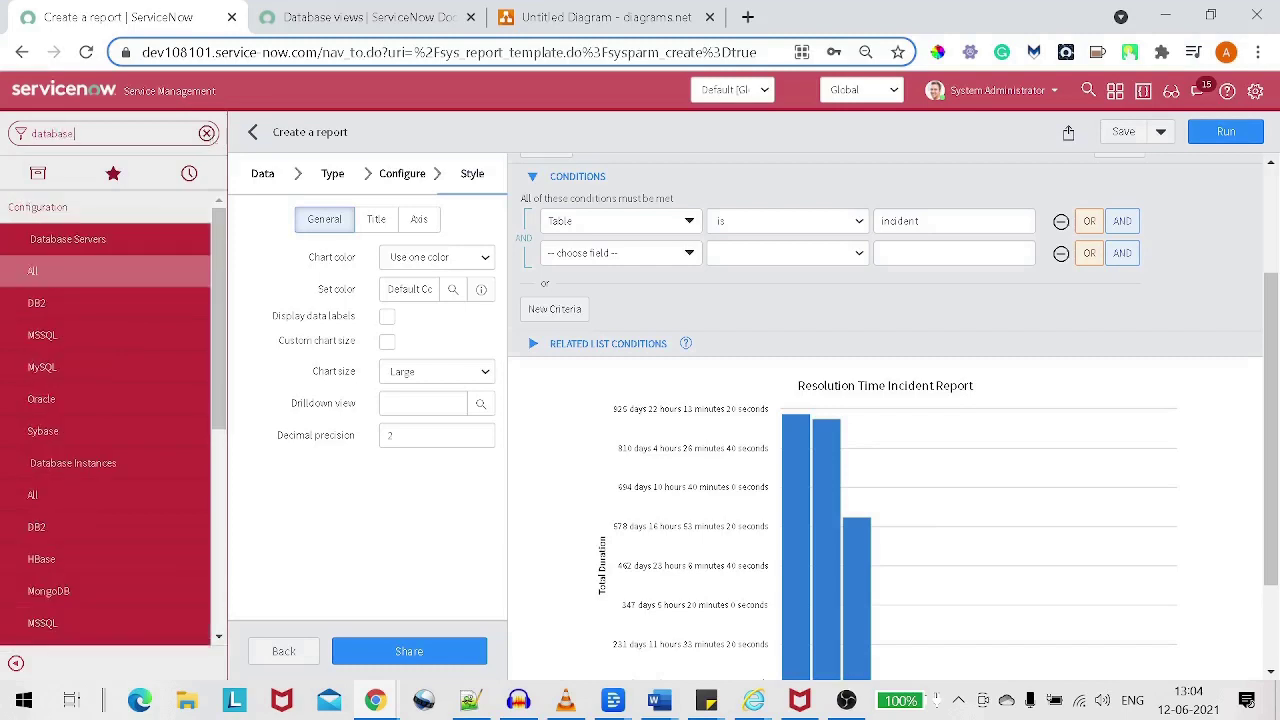
{"action": "type", "text": " view"}
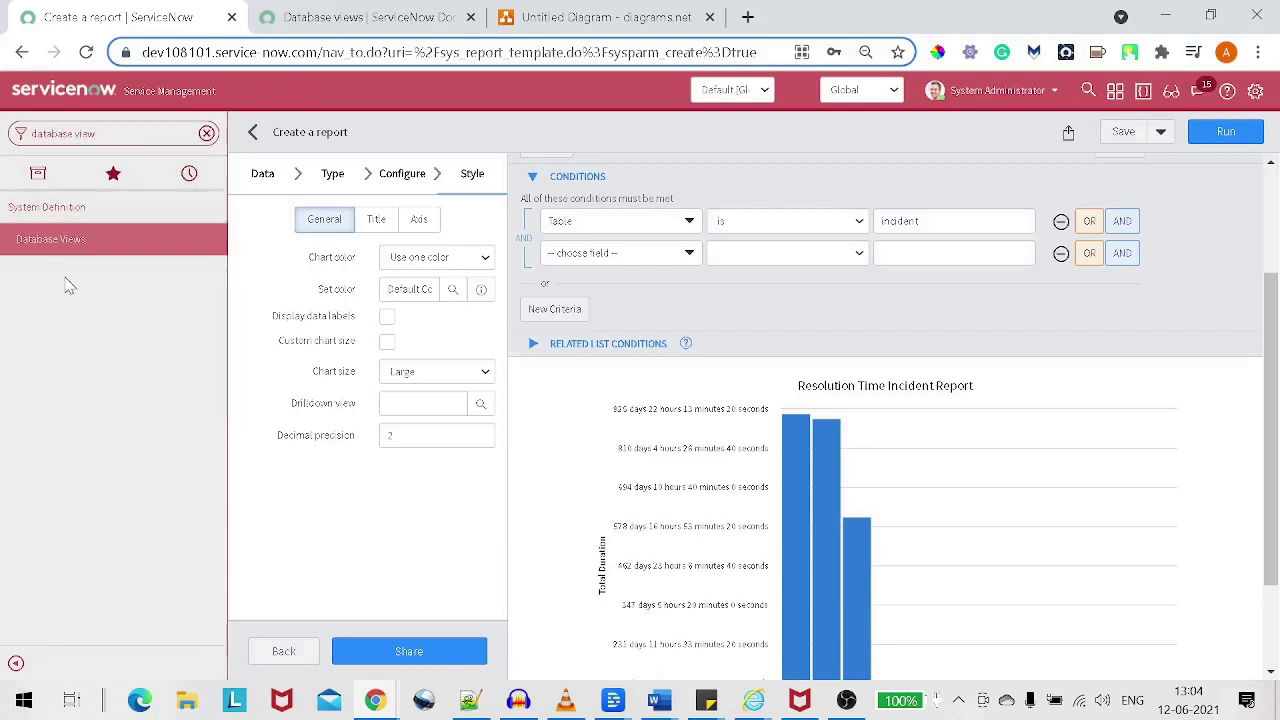
{"action": "left_click", "coordinate": [79, 248]}
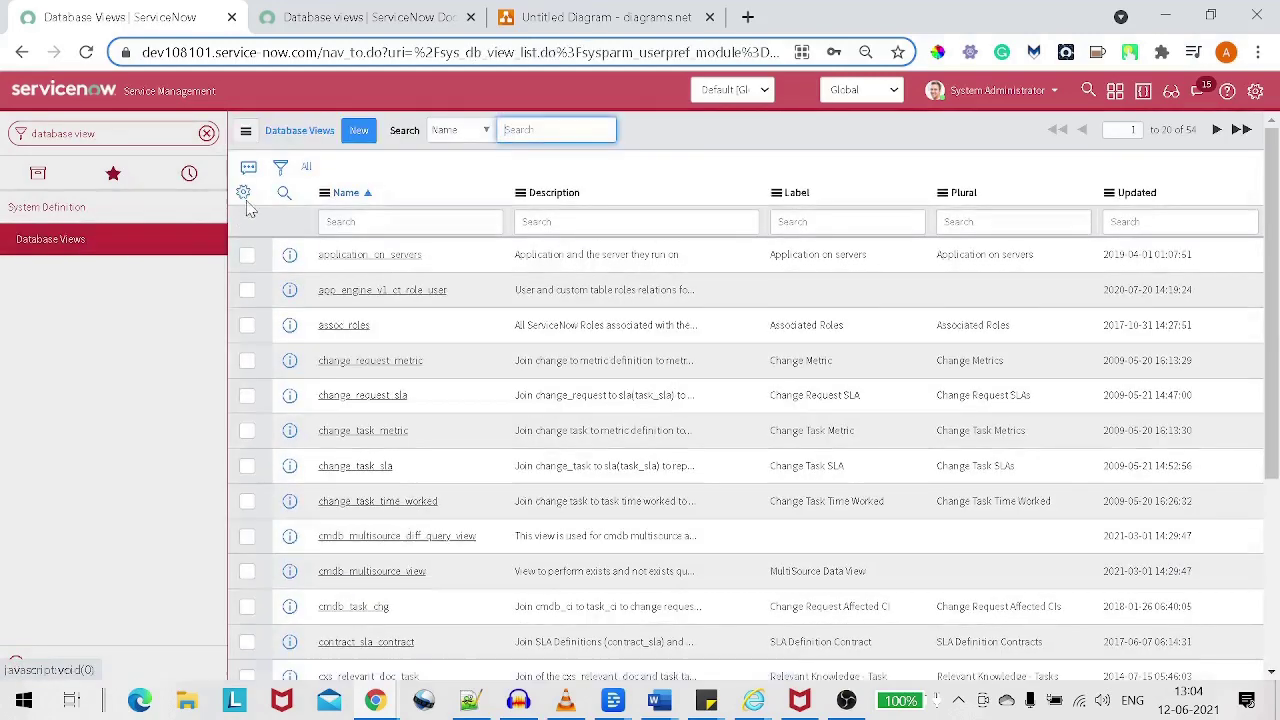
{"action": "left_click", "coordinate": [355, 136]}
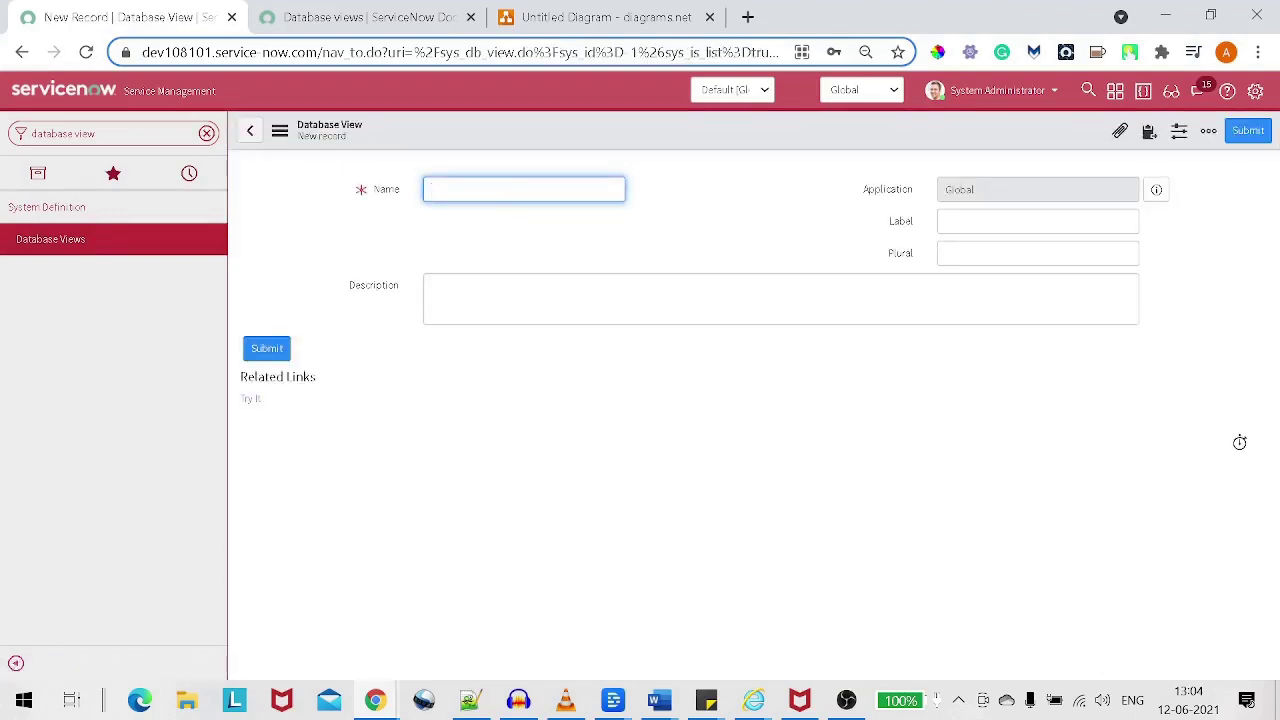
{"action": "type", "text": "incident MEtric Df"}
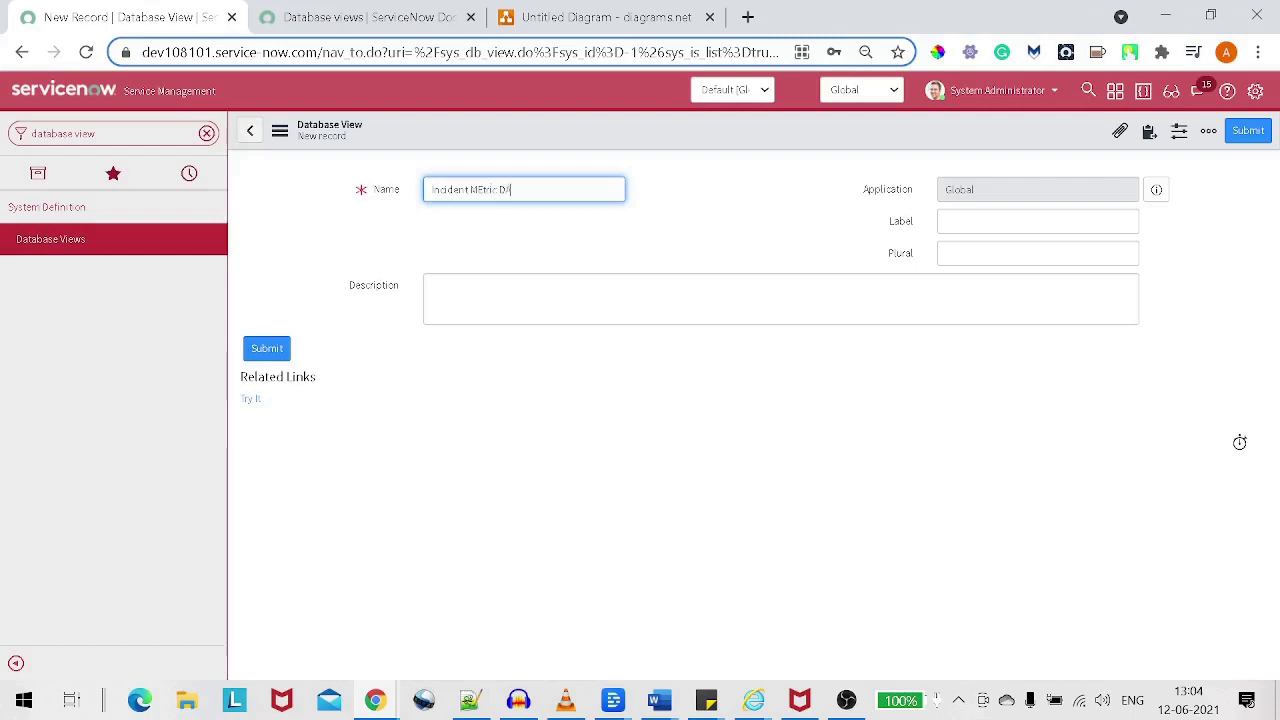
{"action": "type", "text": "ta"}
{"action": "key", "text": "BackSpace"}
{"action": "key", "text": "BackSpace"}
{"action": "key", "text": "BackSpace"}
{"action": "type", "text": "atabase viewsdem"}
{"action": "key", "text": "BackSpace"}
{"action": "key", "text": "BackSpace"}
{"action": "key", "text": "BackSpace"}
{"action": "key", "text": "BackSpace"}
{"action": "key", "text": "BackSpace"}
{"action": "key", "text": "BackSpace"}
{"action": "key", "text": "BackSpace"}
{"action": "key", "text": "BackSpace"}
{"action": "key", "text": "BackSpace"}
{"action": "key", "text": "BackSpace"}
{"action": "key", "text": "BackSpace"}
{"action": "key", "text": "BackSpace"}
{"action": "key", "text": "BackSpace"}
{"action": "key", "text": "BackSpace"}
{"action": "key", "text": "BackSpace"}
{"action": "key", "text": "BackSpace"}
{"action": "key", "text": "BackSpace"}
{"action": "key", "text": "BackSpace"}
{"action": "key", "text": "BackSpace"}
{"action": "key", "text": "BackSpace"}
{"action": "key", "text": "BackSpace"}
Name the new database view incMt, enlarge the page to 100%, and enter the description "INcident metric databse".
{"action": "type", "text": "in"}
{"action": "type", "text": "cMe"}
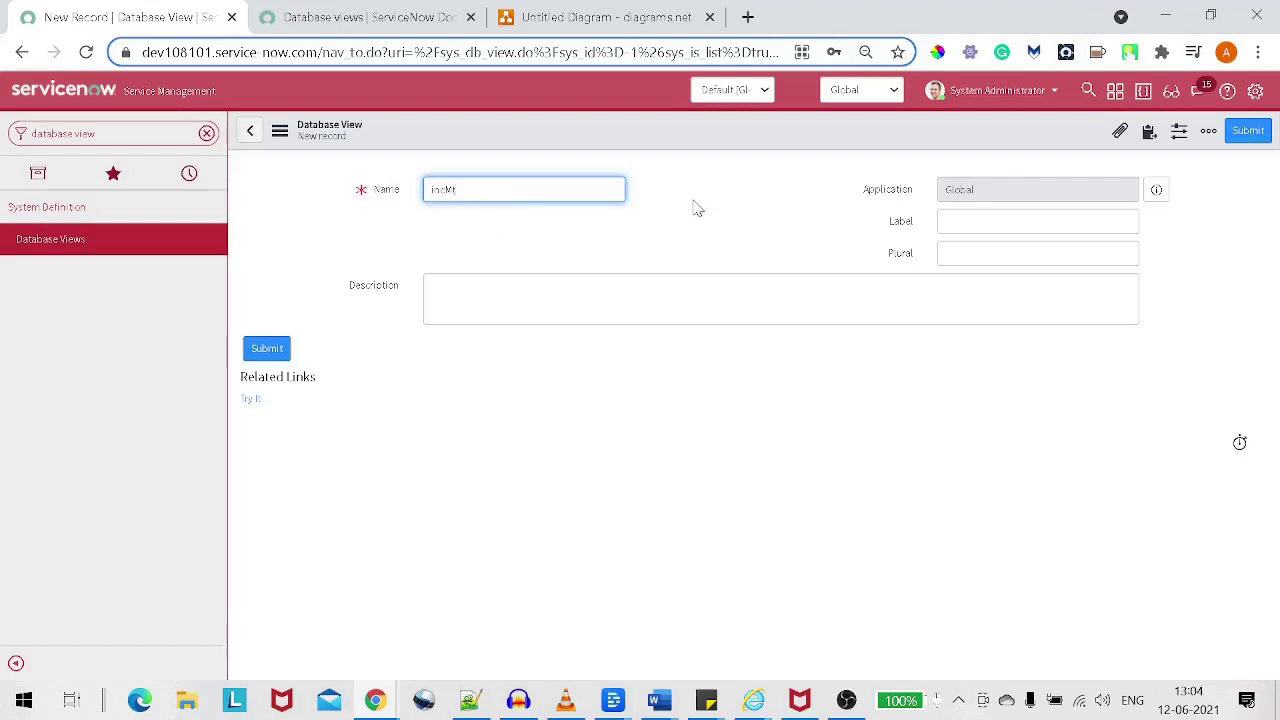
{"action": "left_click", "coordinate": [521, 237]}
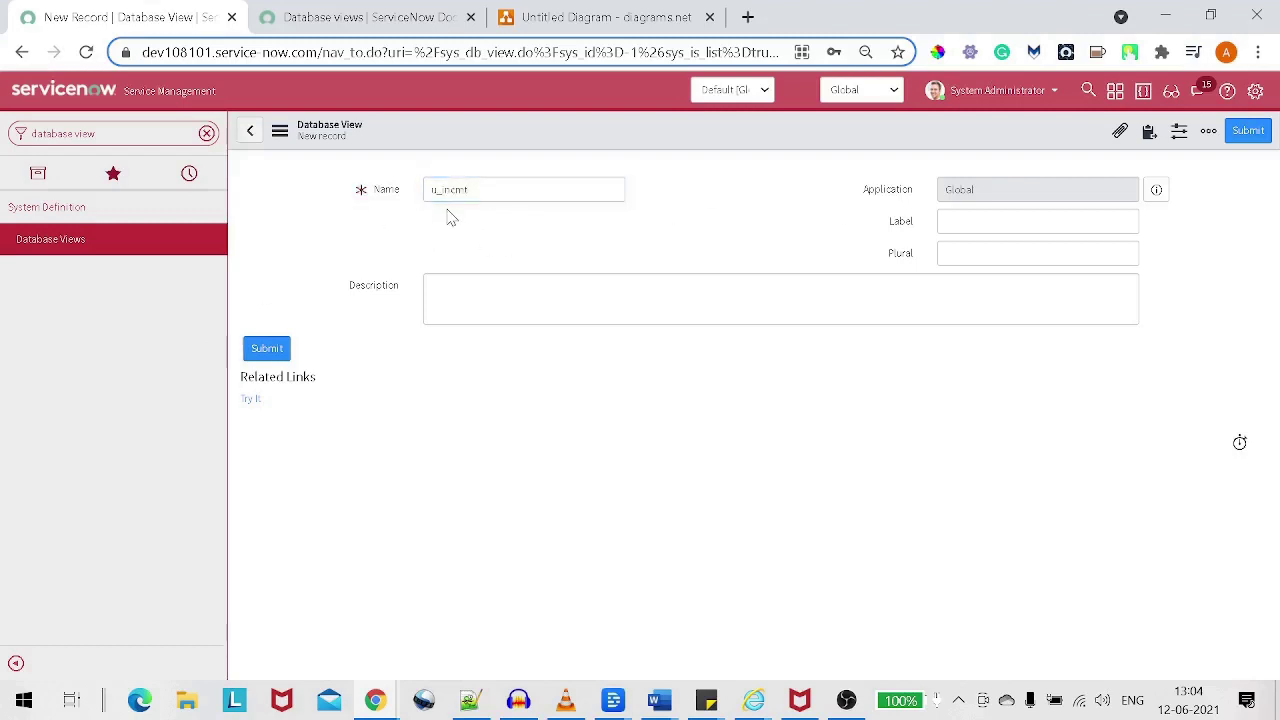
{"action": "left_click", "coordinate": [598, 292]}
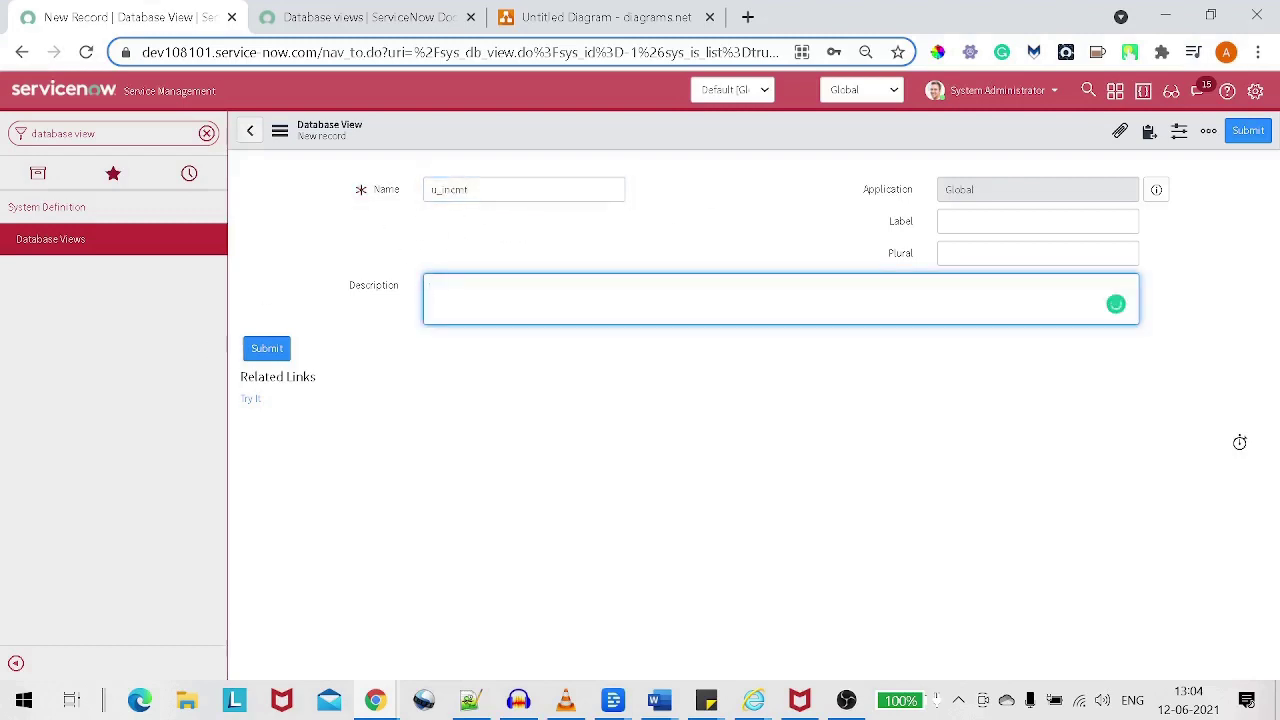
{"action": "key", "text": "ctrl+plus"}
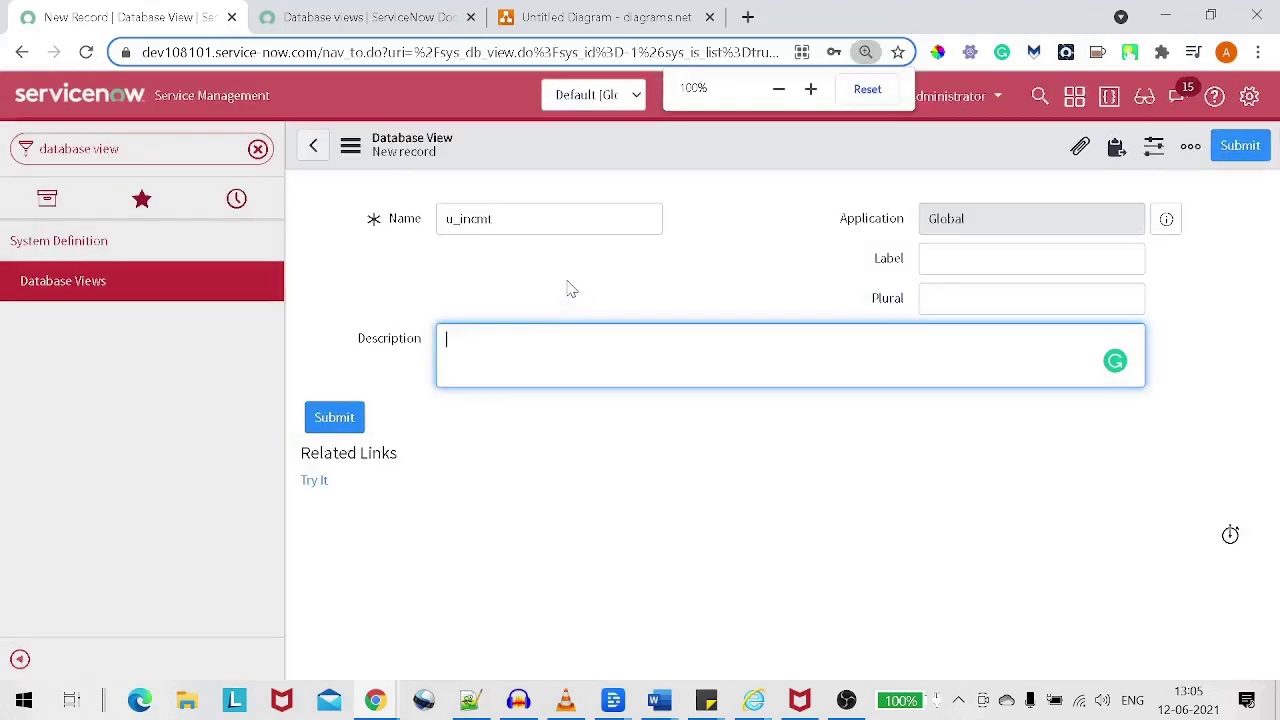
{"action": "type", "text": "I"}
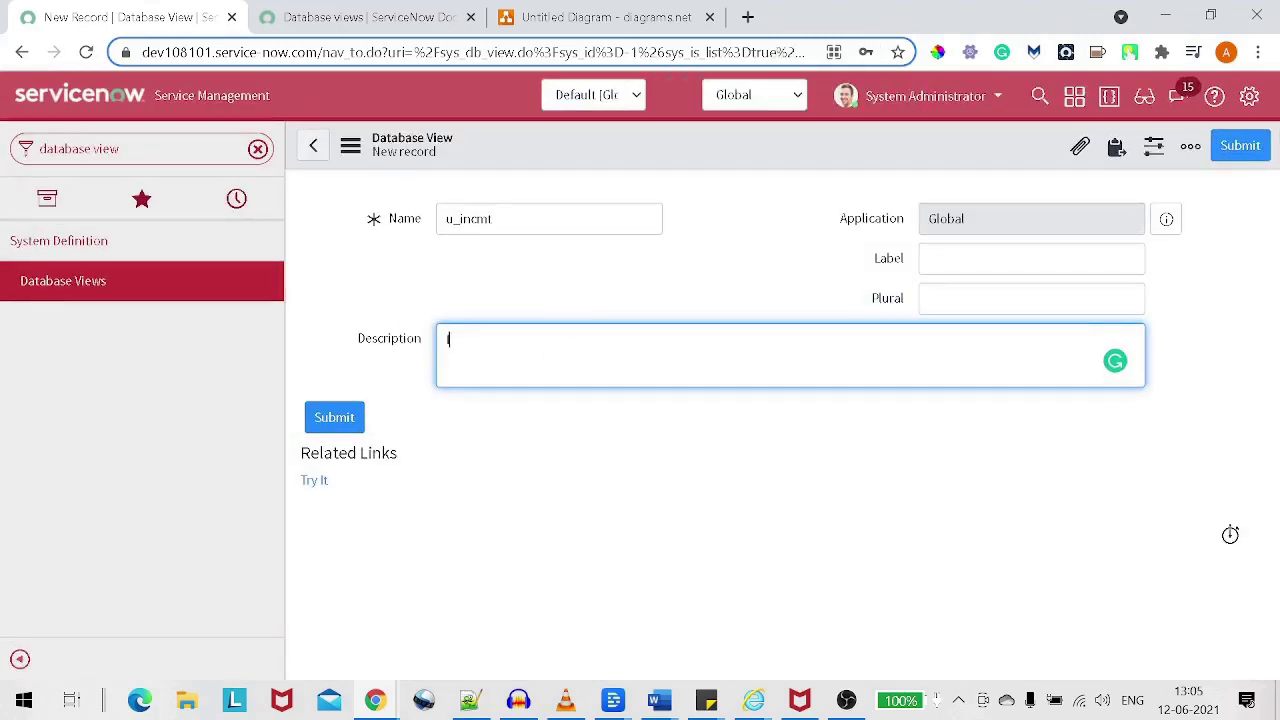
{"action": "type", "text": "Ncident metric databse"}
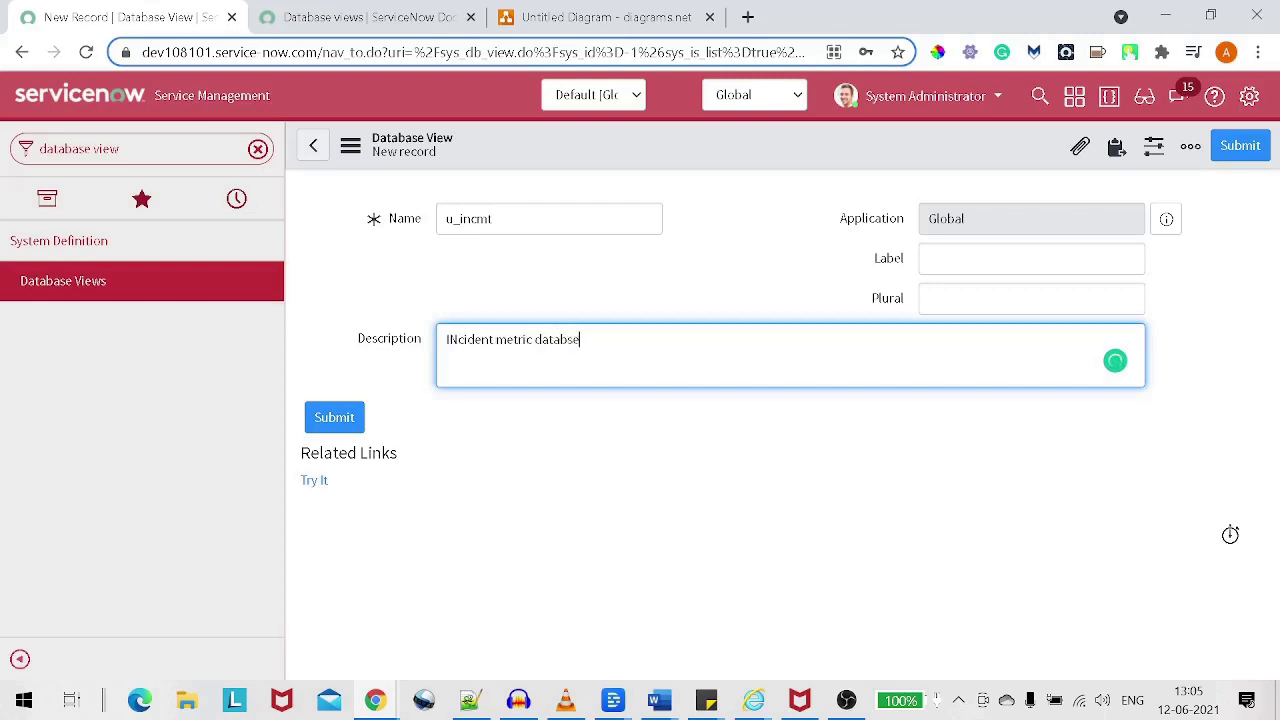
Collapse the navigator and save the new database view record while staying on its form.
{"action": "left_click", "coordinate": [12, 658]}
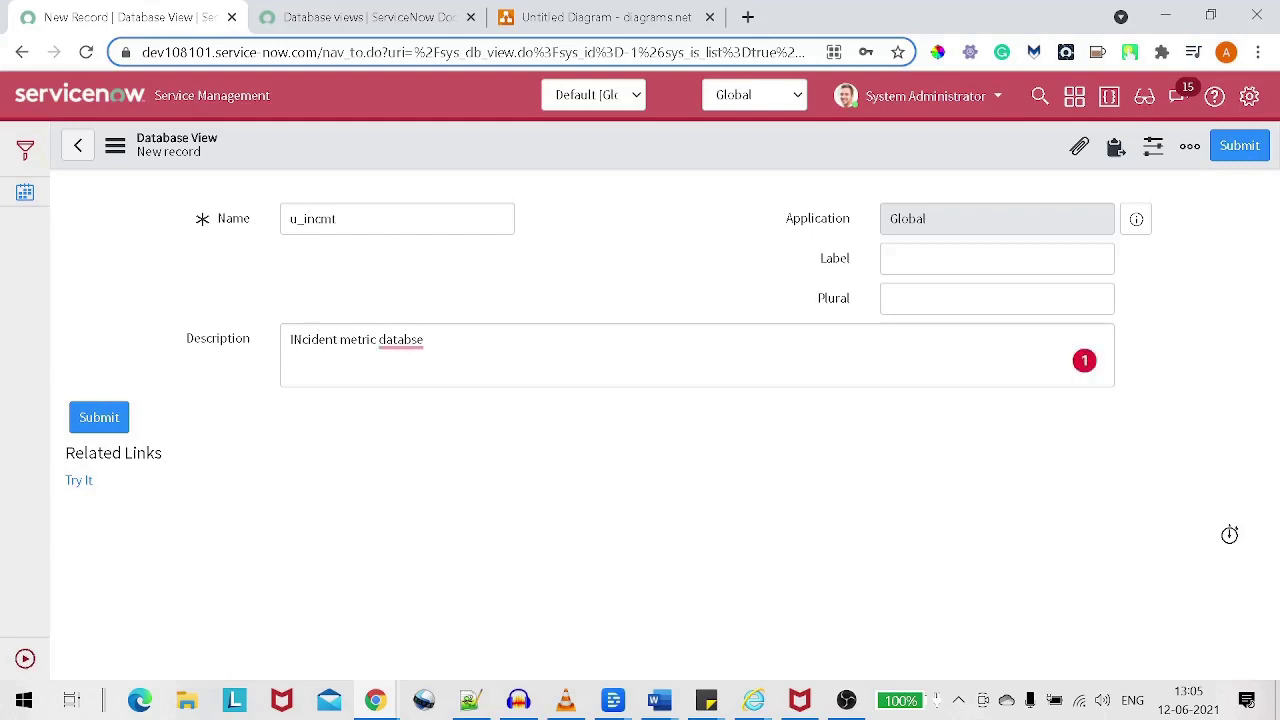
{"action": "right_click", "coordinate": [471, 158]}
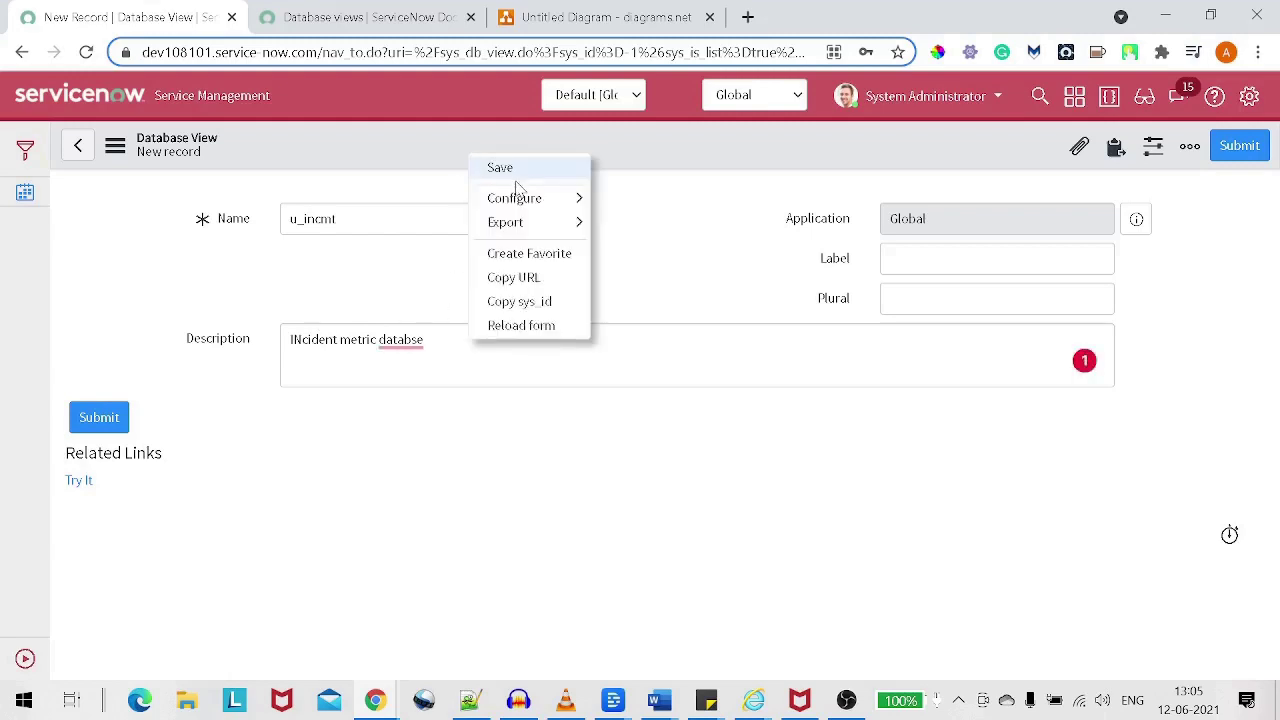
{"action": "left_click", "coordinate": [510, 169]}
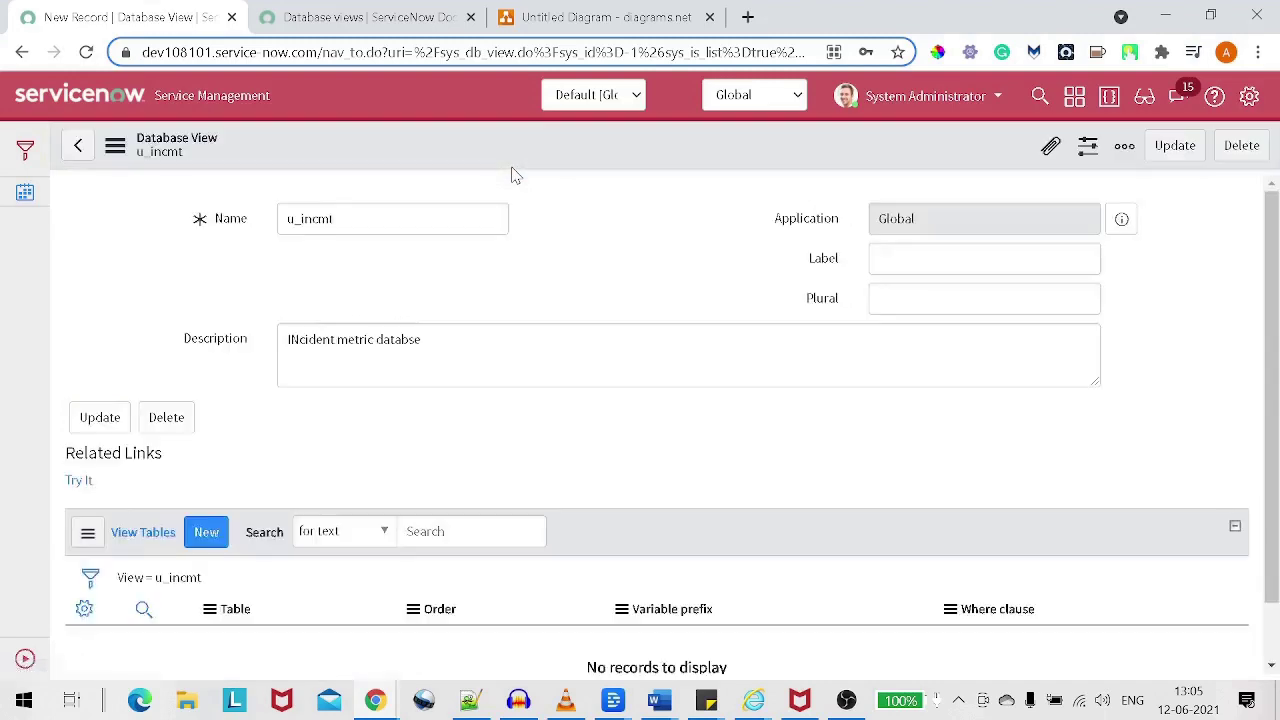
Start a new View Tables record for the u_incmt database view.
{"action": "scroll", "coordinate": [506, 311], "scroll_direction": "down", "scroll_amount": 1}
{"action": "scroll", "coordinate": [380, 403], "scroll_direction": "up", "scroll_amount": 1}
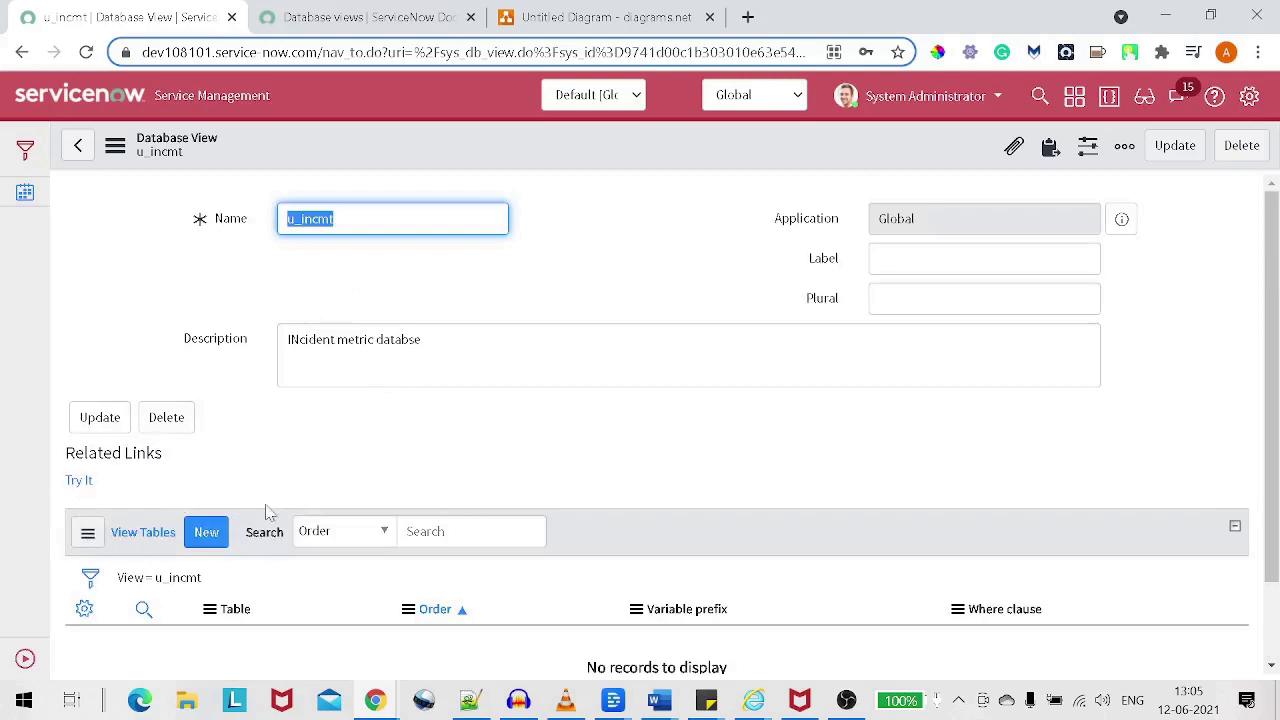
{"action": "scroll", "coordinate": [317, 474], "scroll_direction": "down", "scroll_amount": 1}
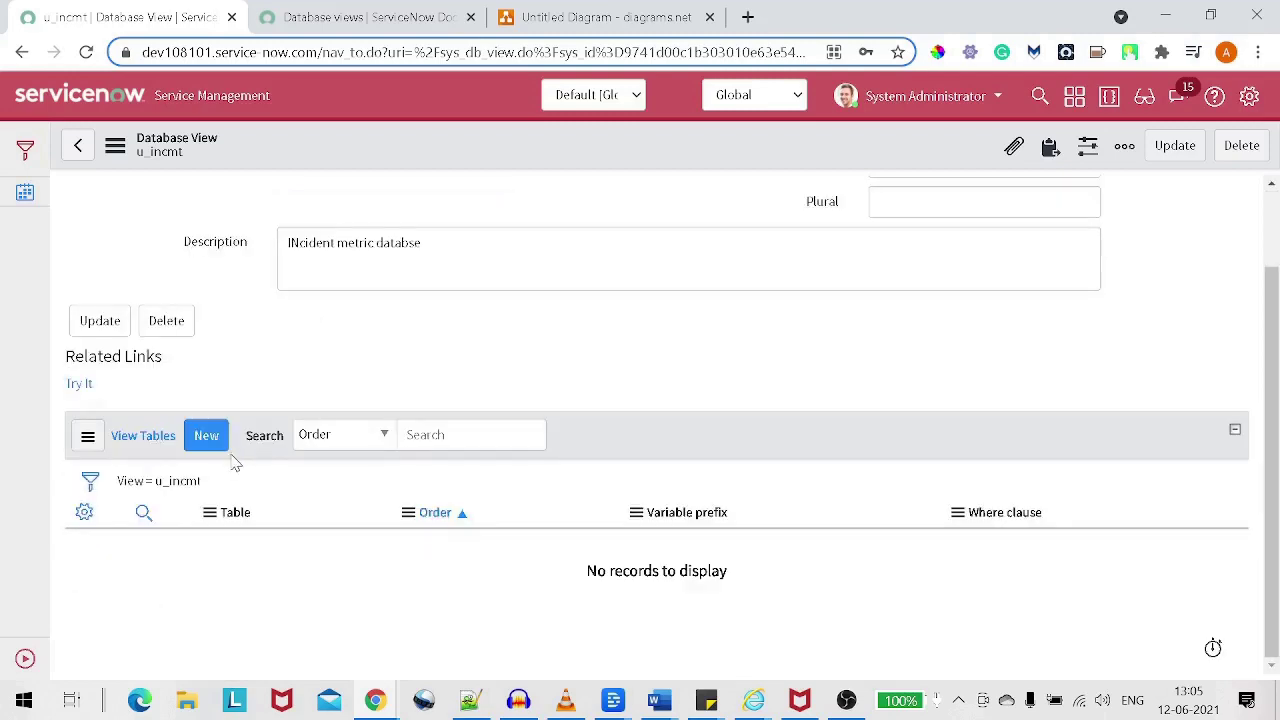
{"action": "left_click", "coordinate": [204, 440]}
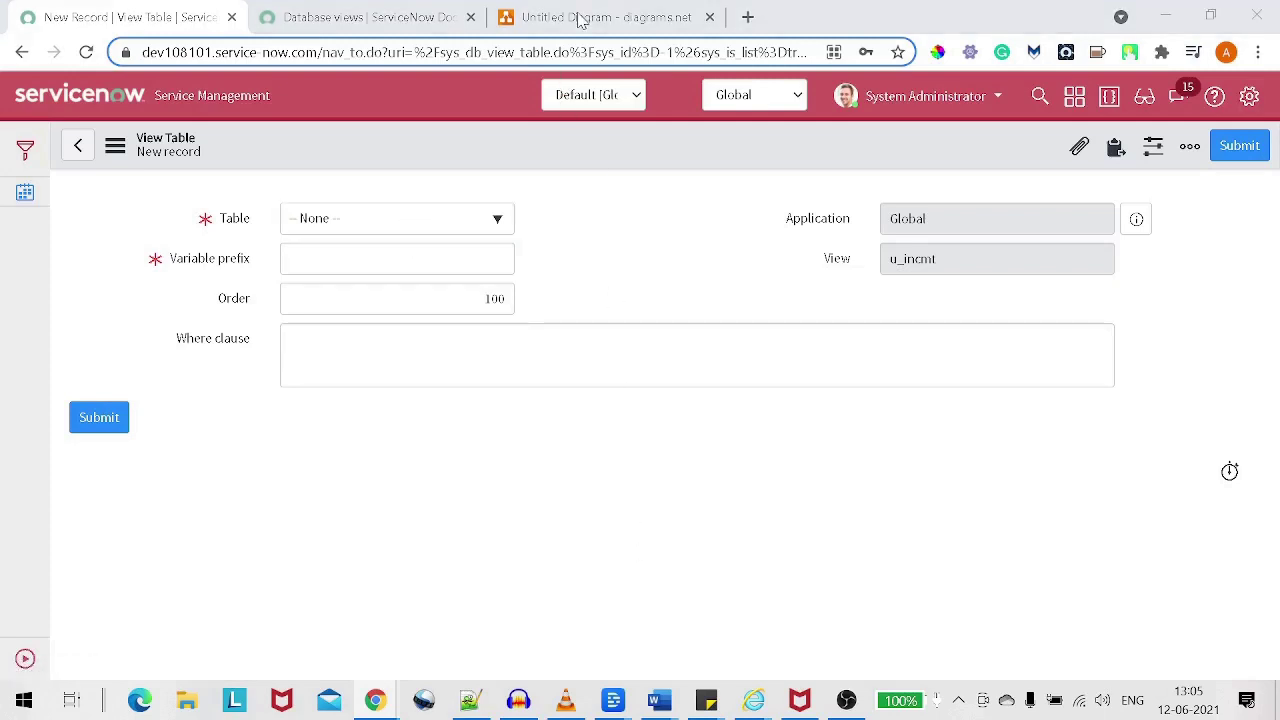
Review the table relationships in the diagrams.net diagram and return to the new view table record in ServiceNow.
{"action": "left_click", "coordinate": [580, 17]}
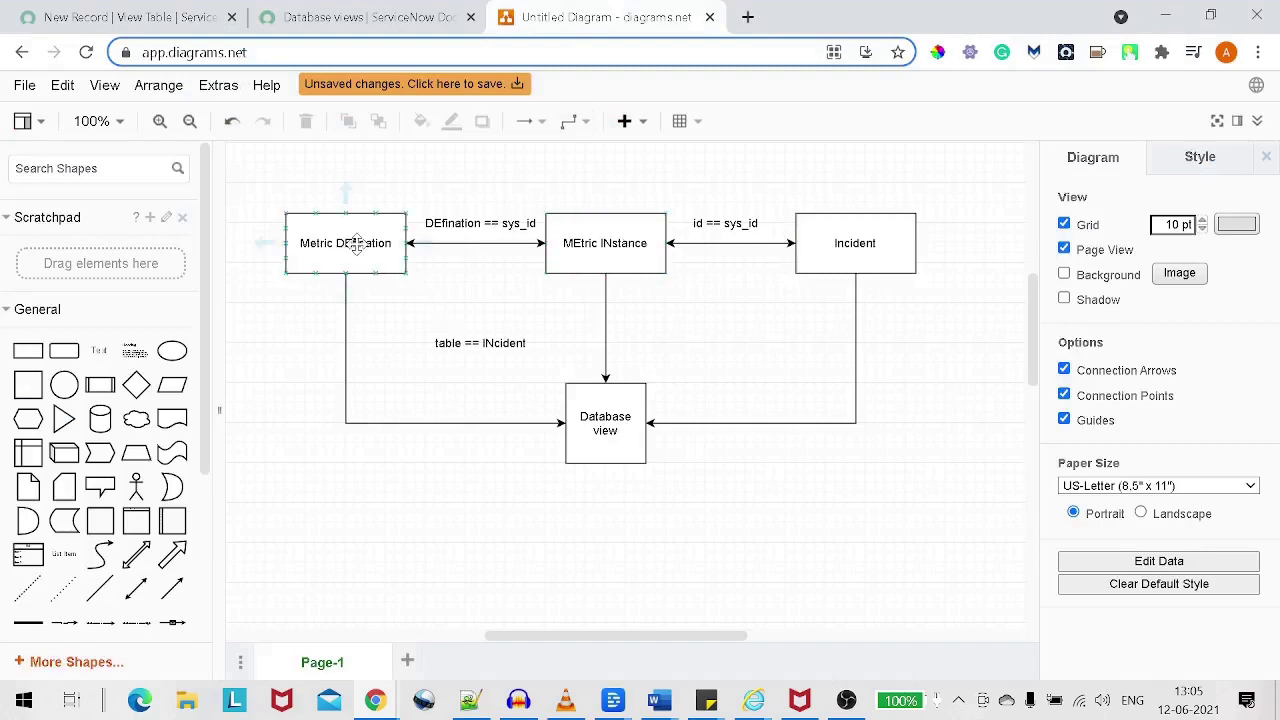
{"action": "left_click", "coordinate": [345, 17]}
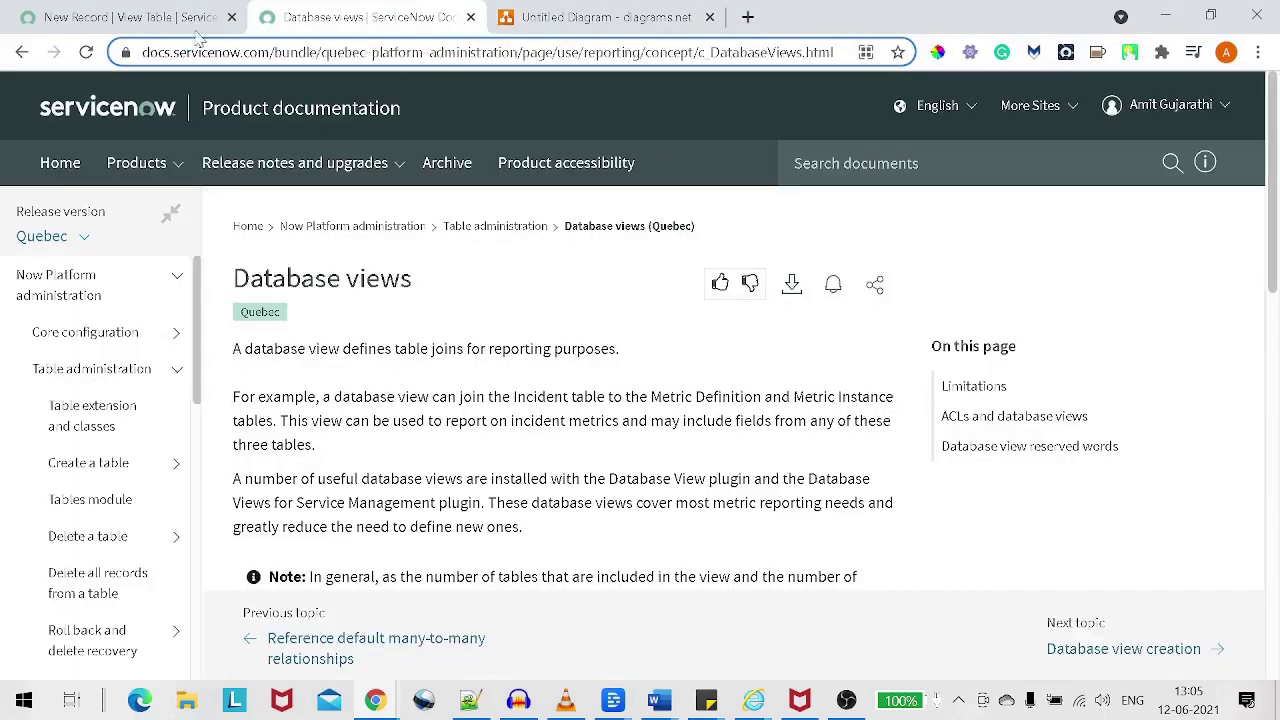
{"action": "left_click", "coordinate": [118, 20]}
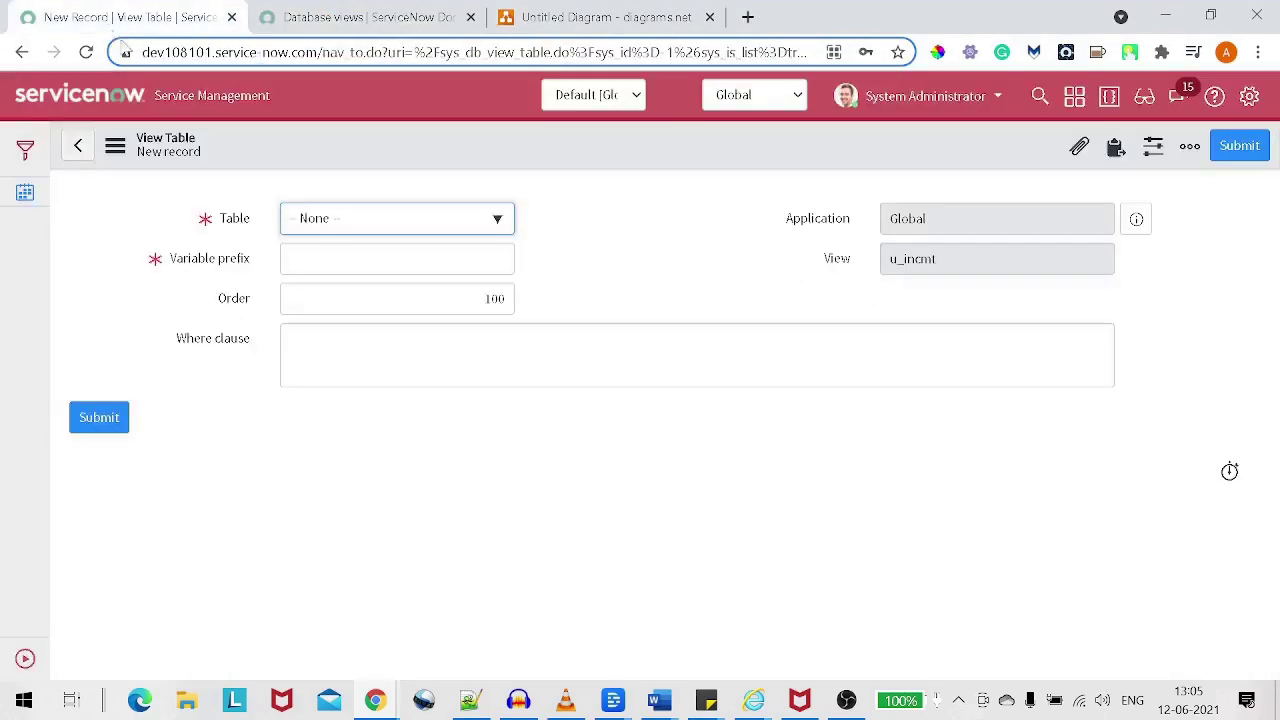
Set the new view table record to the Metric Definition [metric_definition] table with variable prefix md.
{"action": "left_click", "coordinate": [348, 224]}
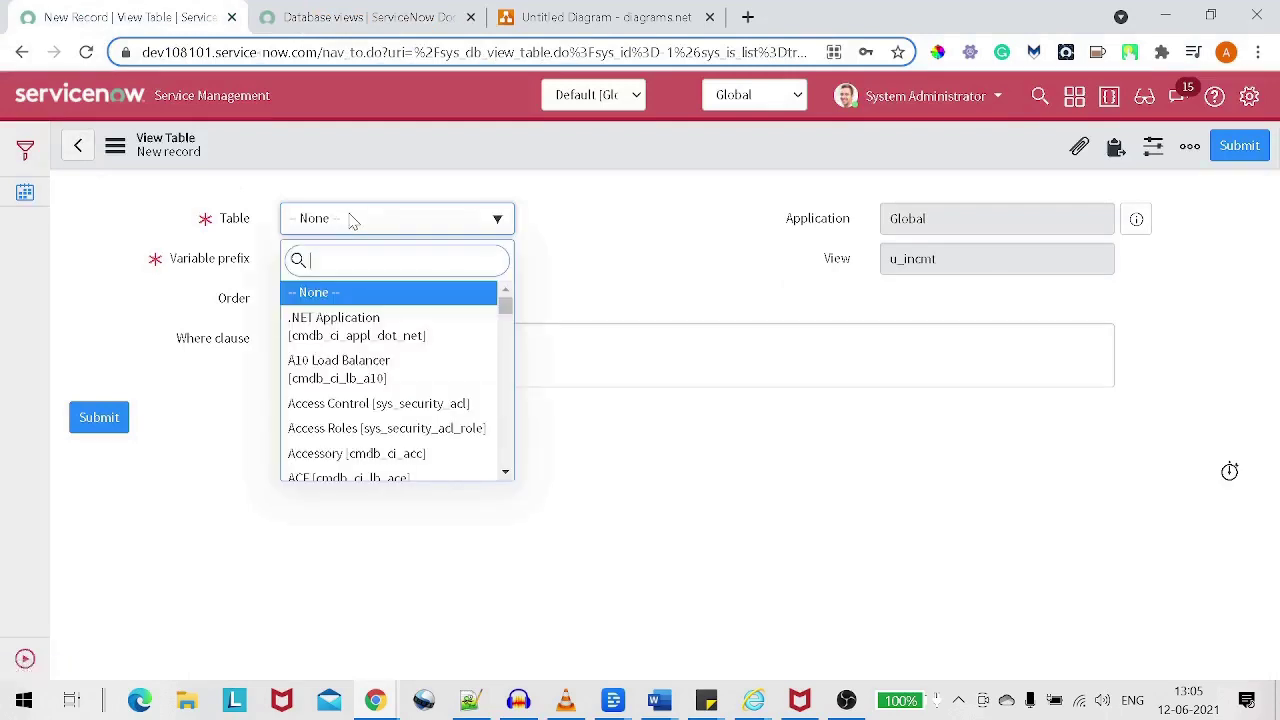
{"action": "type", "text": "mrtric"}
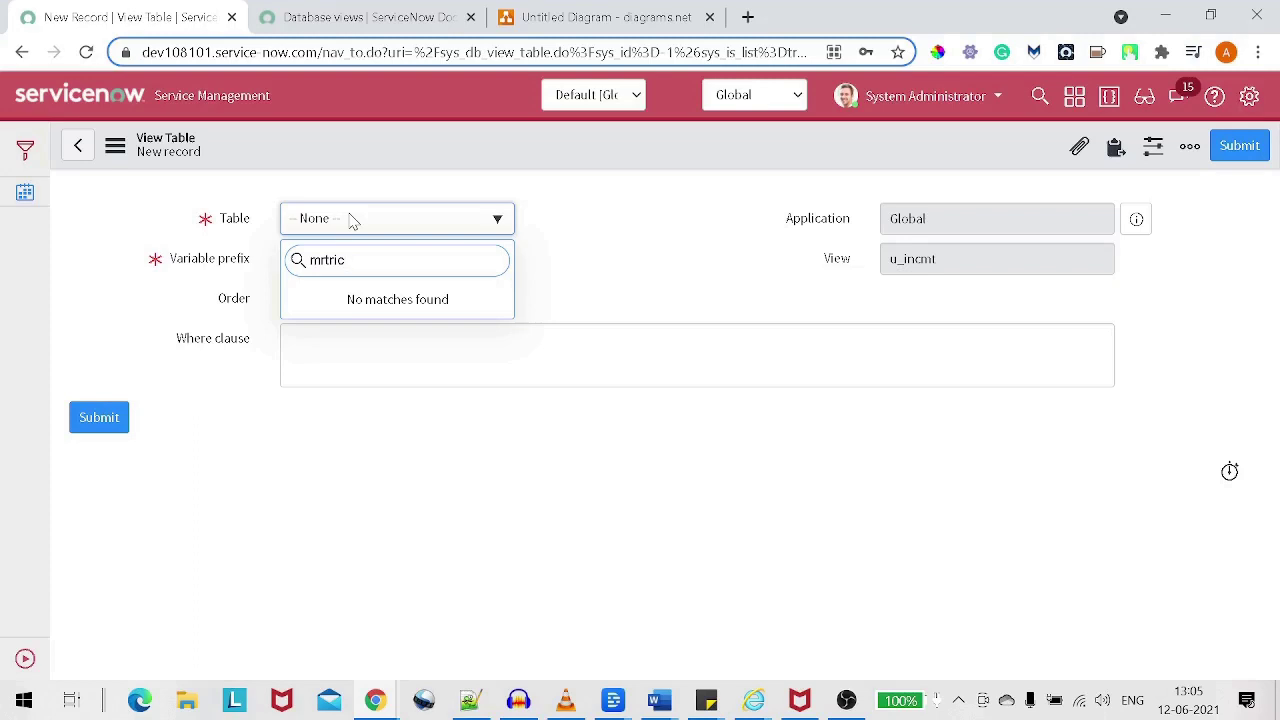
{"action": "key", "text": "BackSpace"}
{"action": "key", "text": "BackSpace"}
{"action": "key", "text": "BackSpace"}
{"action": "key", "text": "BackSpace"}
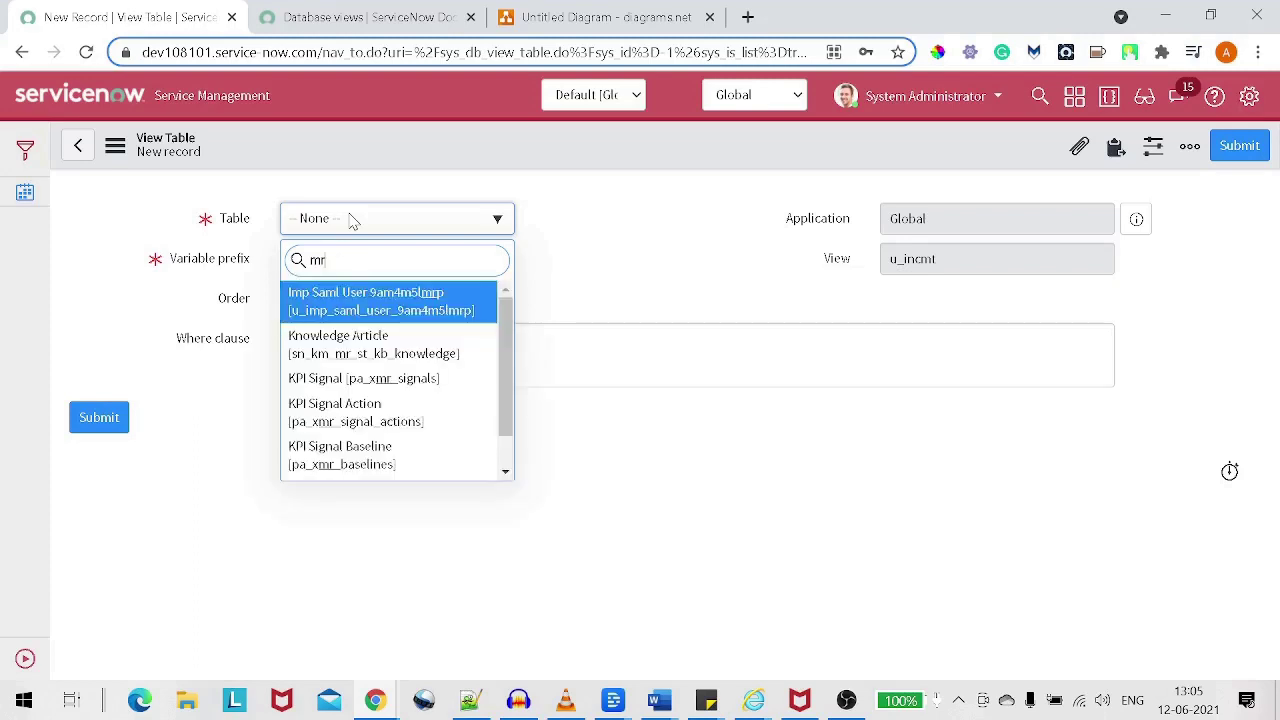
{"action": "type", "text": "etric"}
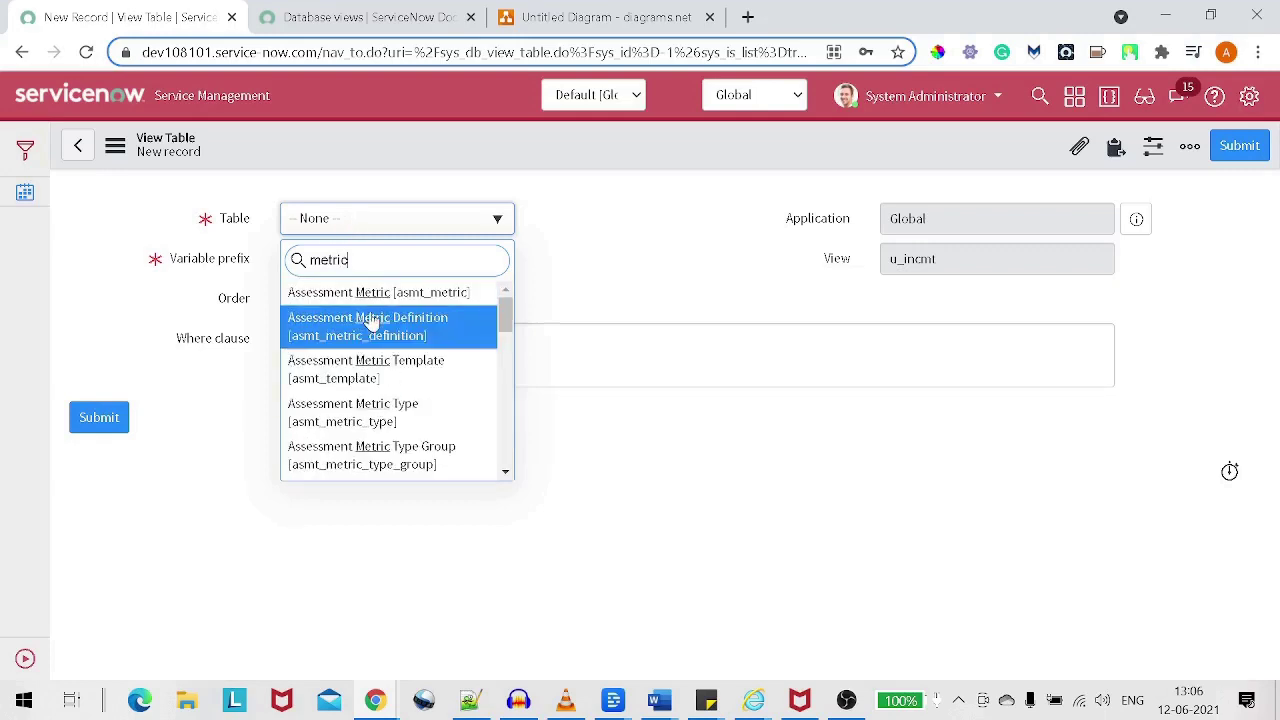
{"action": "type", "text": "_de"}
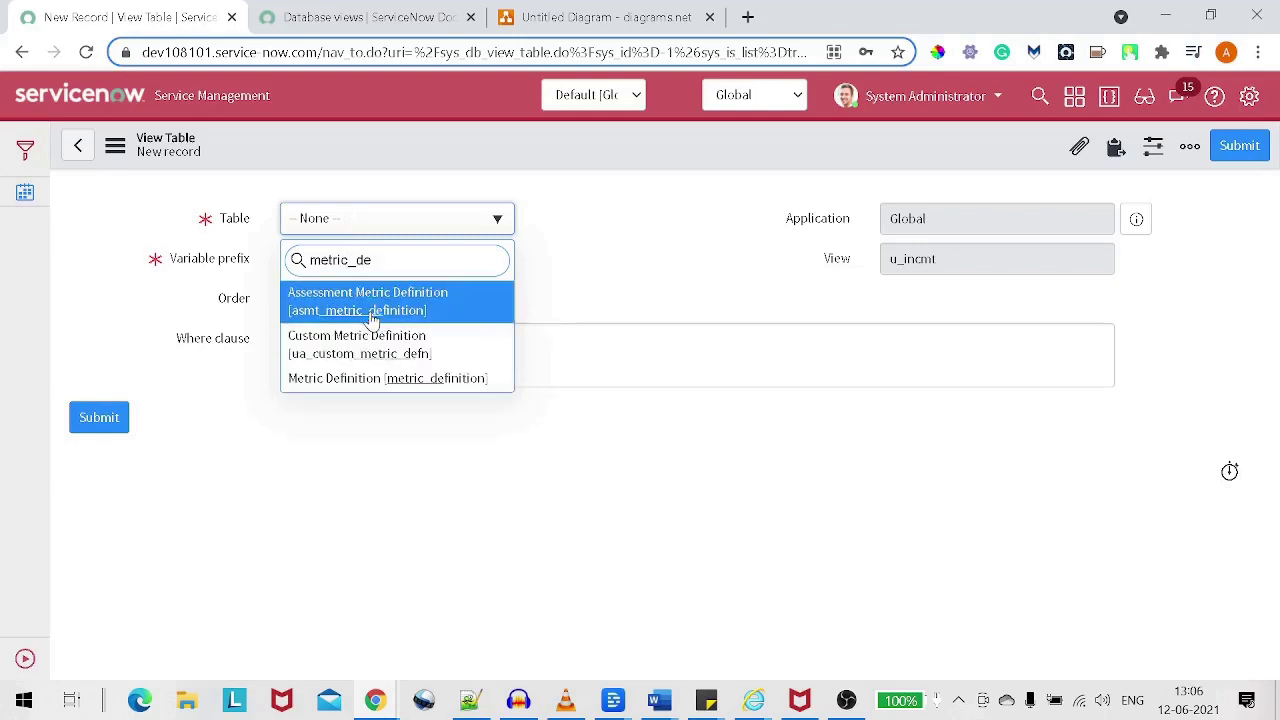
{"action": "left_click", "coordinate": [370, 378]}
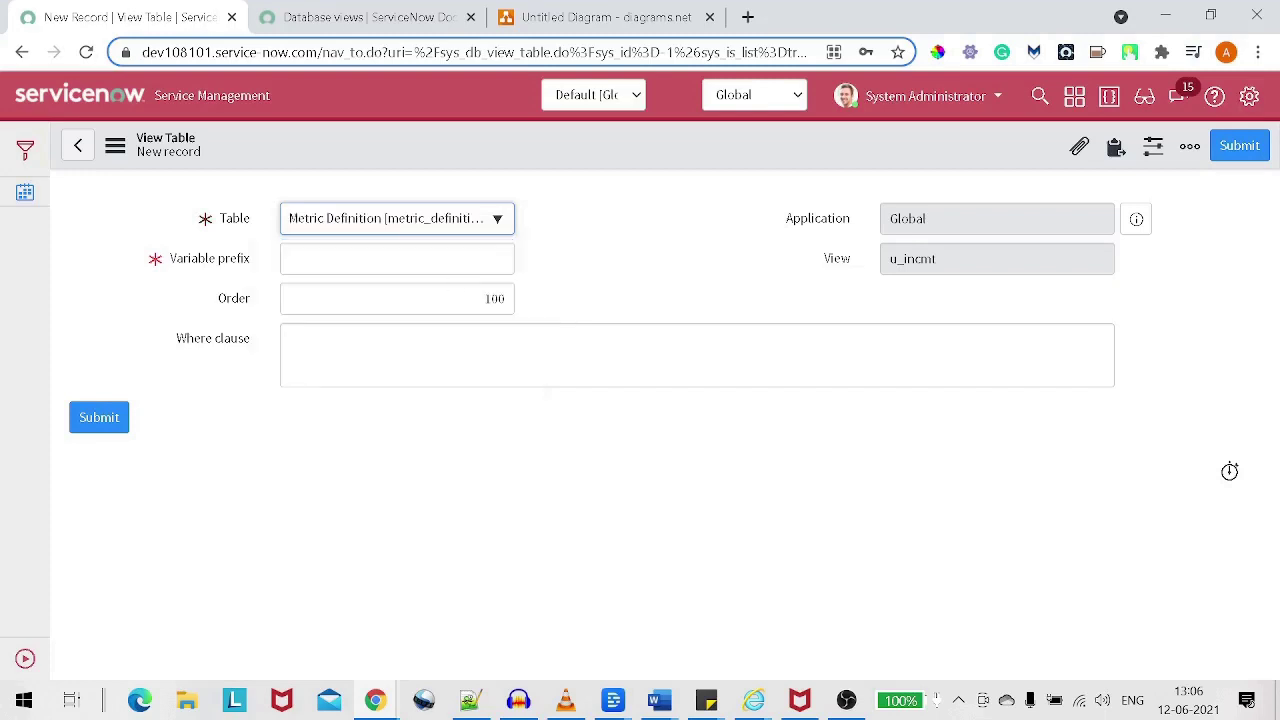
{"action": "left_click", "coordinate": [397, 258]}
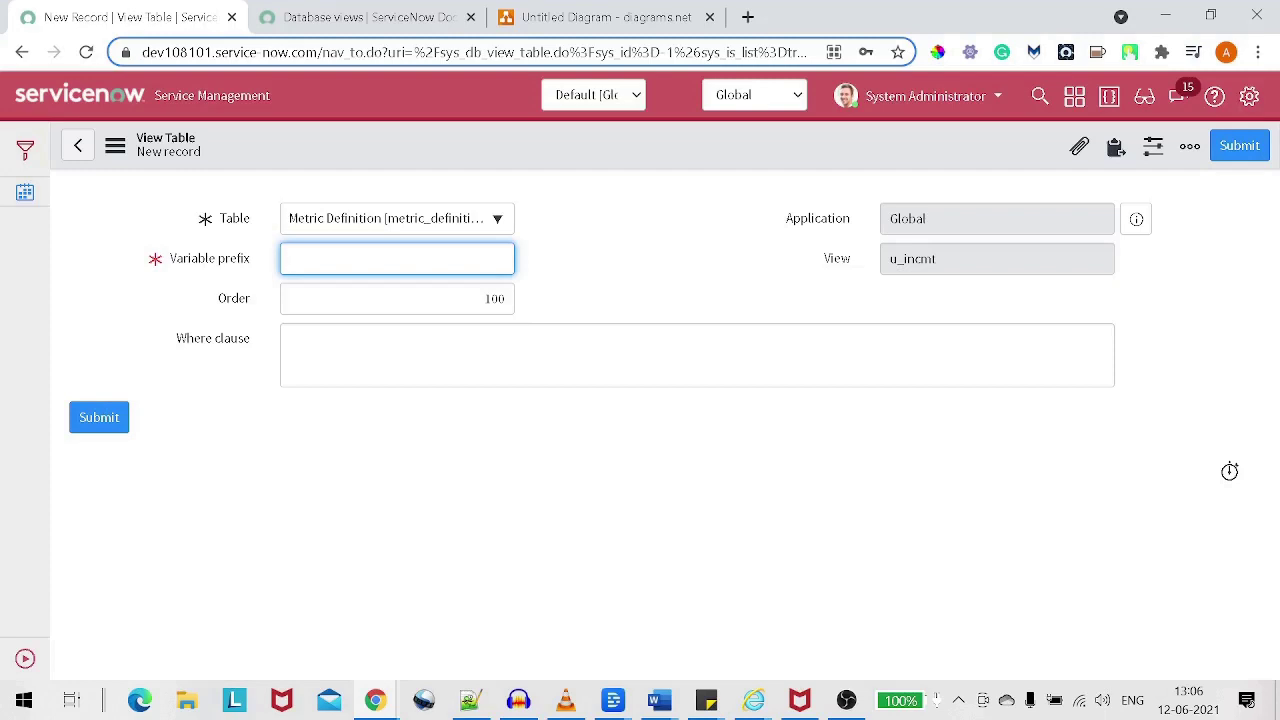
{"action": "type", "text": "md"}
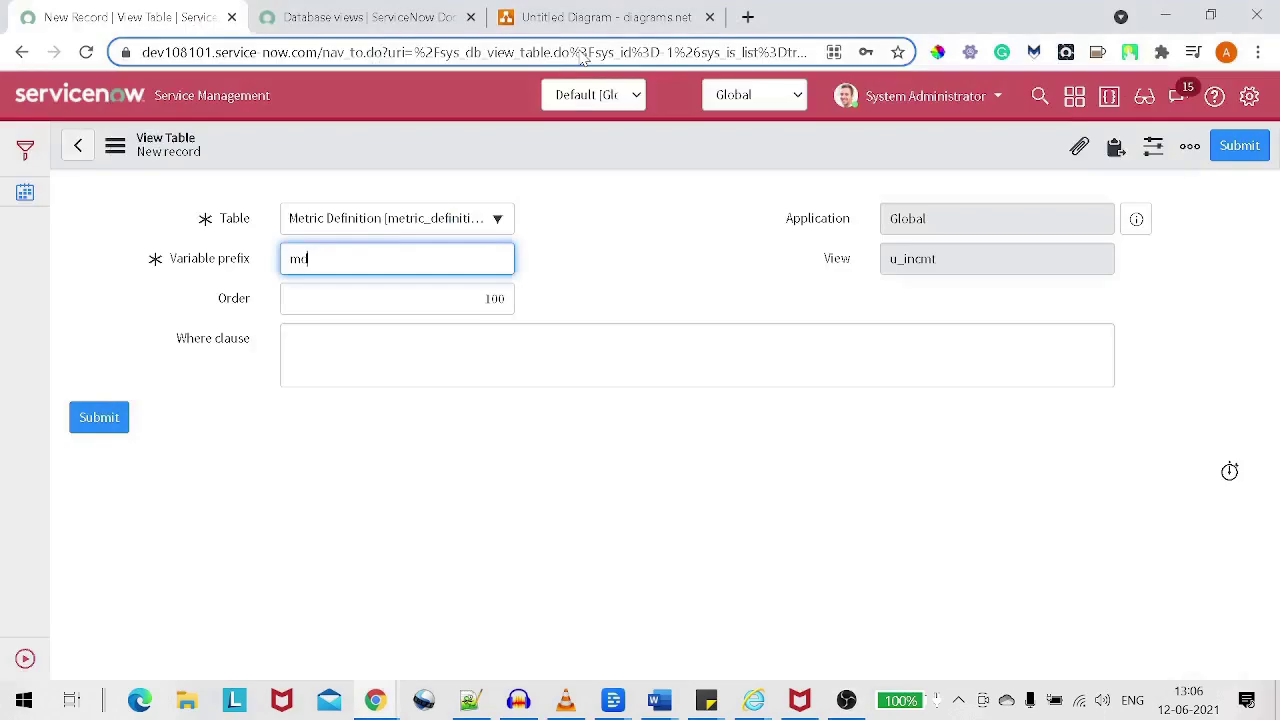
Check the table condition in the diagrams.net diagram and enter the where clause md_table= 'incident' in the ServiceNow record.
{"action": "left_click", "coordinate": [630, 20]}
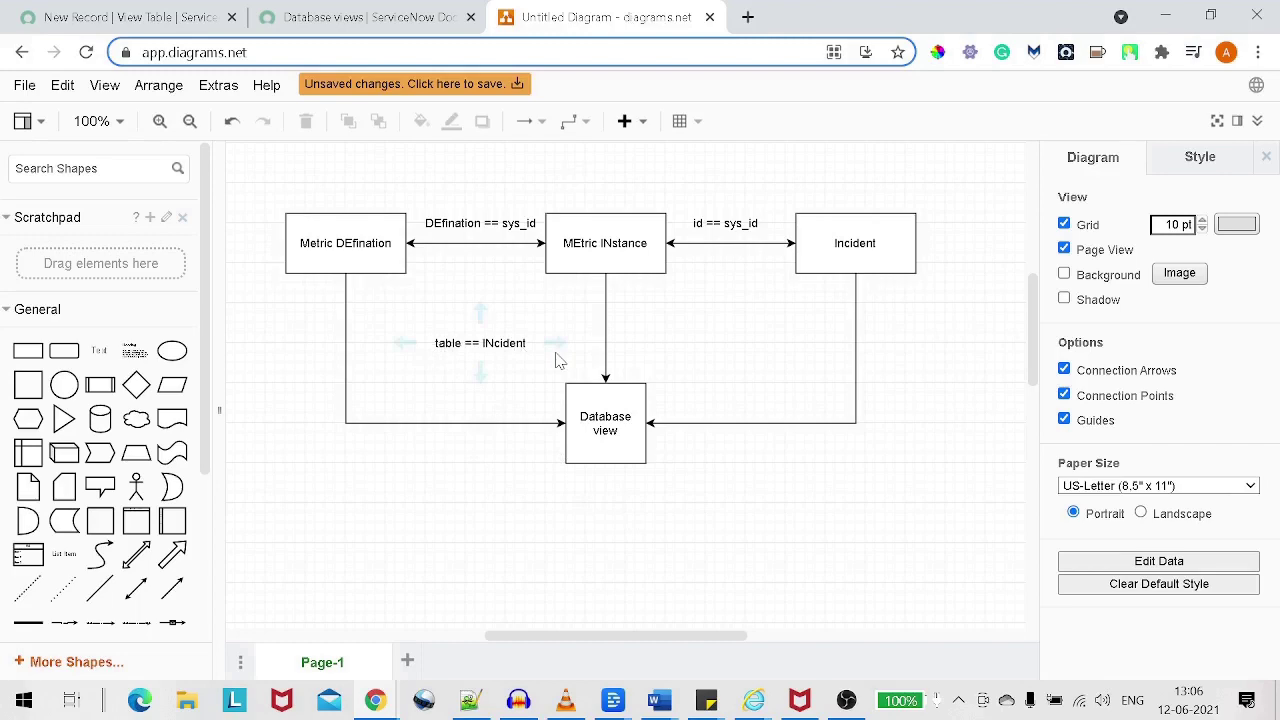
{"action": "left_click", "coordinate": [128, 19]}
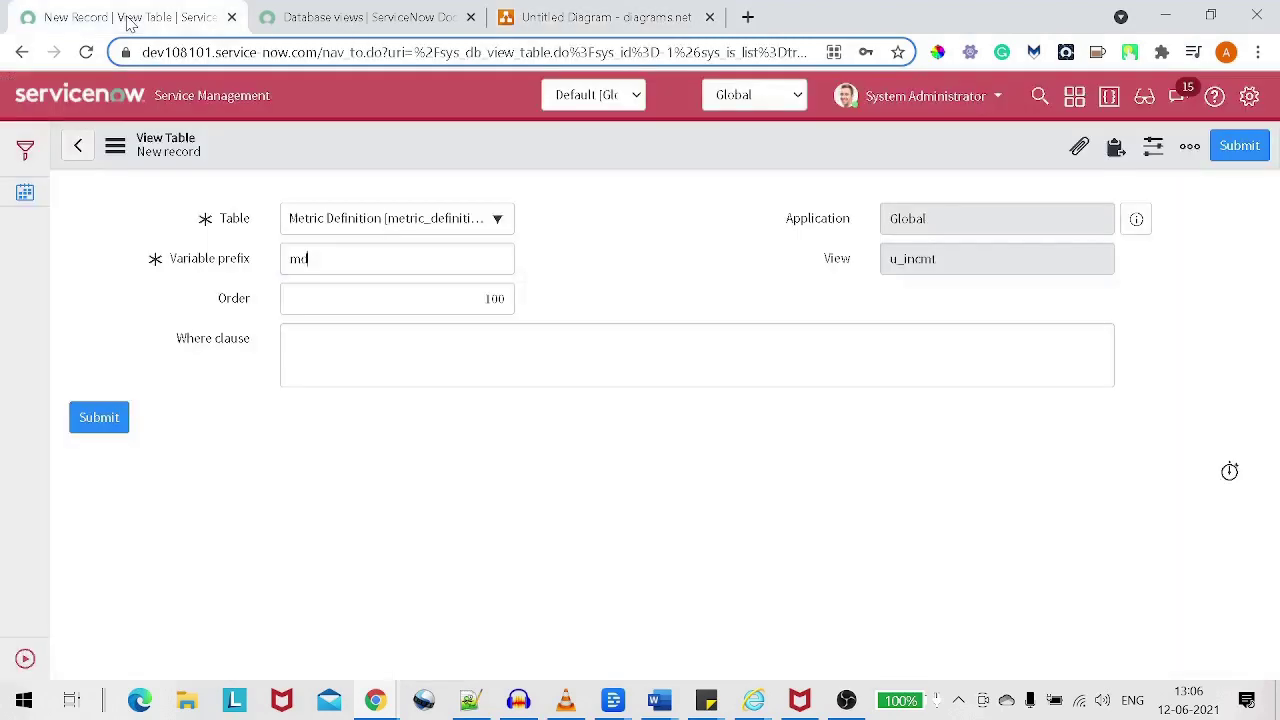
{"action": "left_click", "coordinate": [291, 340]}
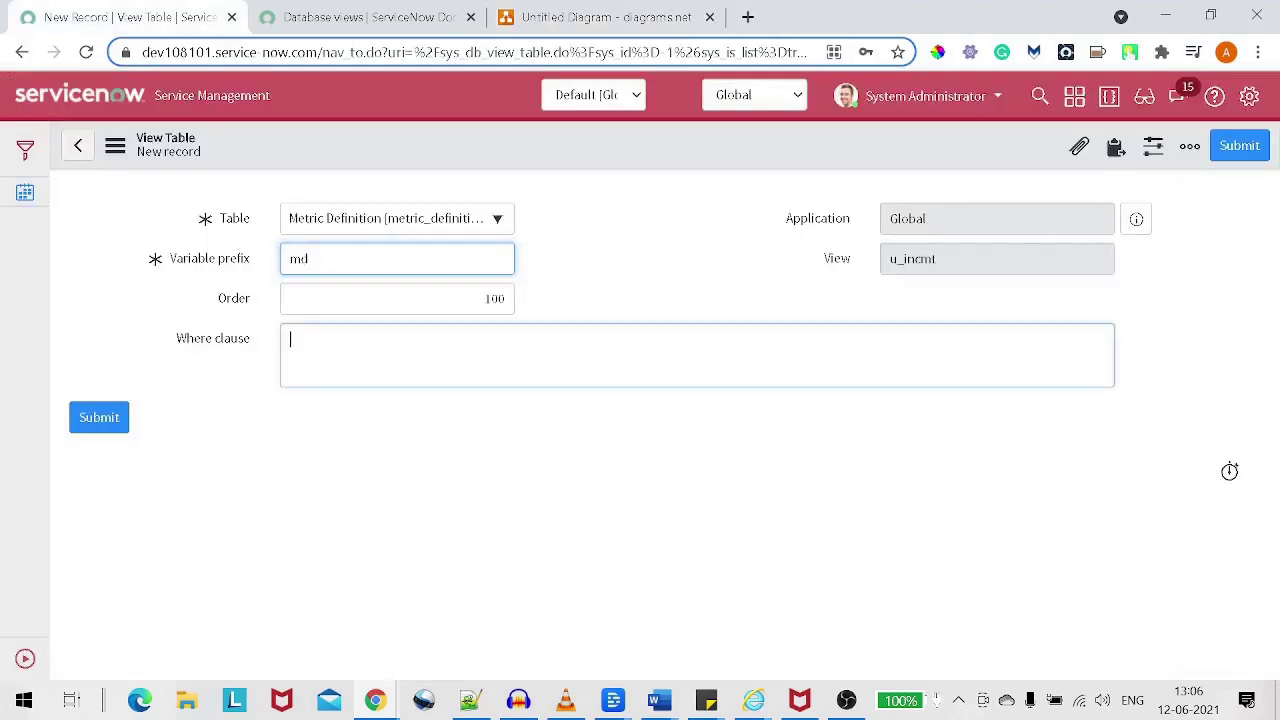
{"action": "type", "text": "ms"}
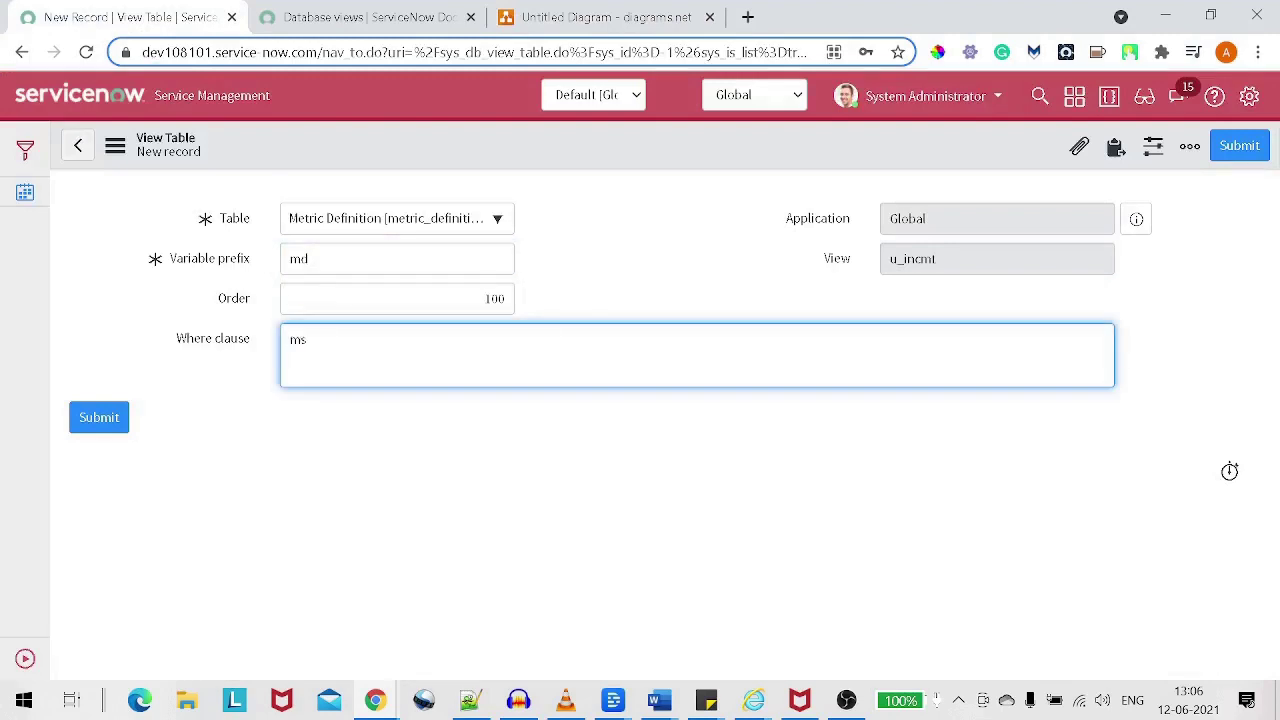
{"action": "key", "text": "BackSpace"}
{"action": "key", "text": "BackSpace"}
{"action": "type", "text": "d_incident"}
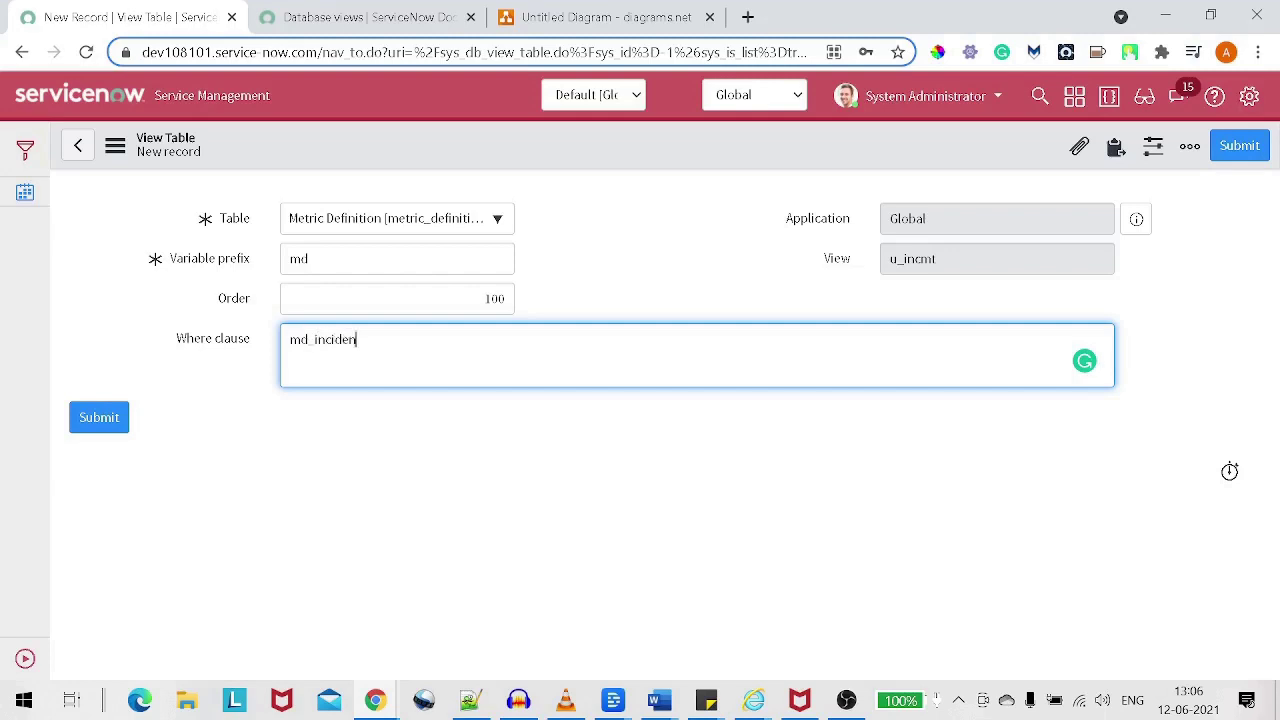
{"action": "key", "text": "BackSpace"}
{"action": "key", "text": "BackSpace"}
{"action": "key", "text": "BackSpace"}
{"action": "key", "text": "BackSpace"}
{"action": "key", "text": "BackSpace"}
{"action": "key", "text": "BackSpace"}
{"action": "key", "text": "BackSpace"}
{"action": "key", "text": "BackSpace"}
{"action": "type", "text": "table"}
{"action": "type", "text": "=\""}
{"action": "key", "text": "BackSpace"}
{"action": "type", "text": "'incident'"}
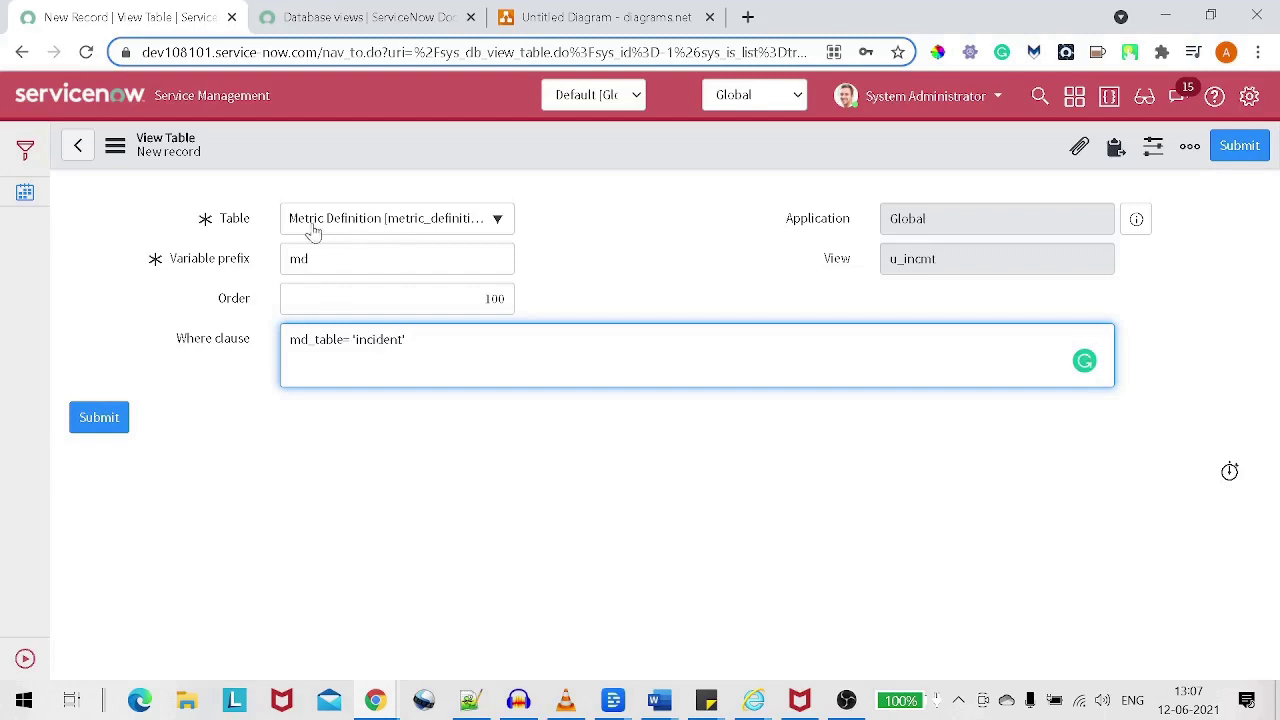
Recheck the relationships in the diagrams.net diagram and submit the Metric Definition view table record in ServiceNow.
{"action": "left_click", "coordinate": [577, 16]}
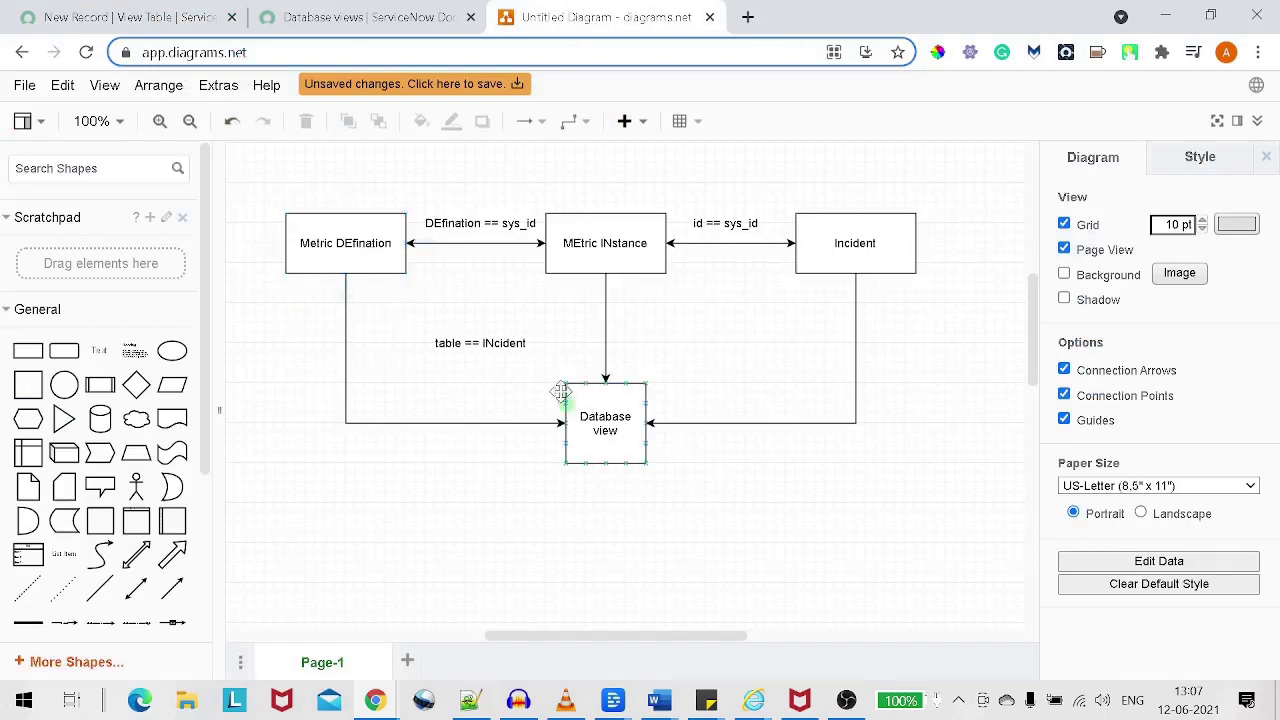
{"action": "left_click", "coordinate": [160, 28]}
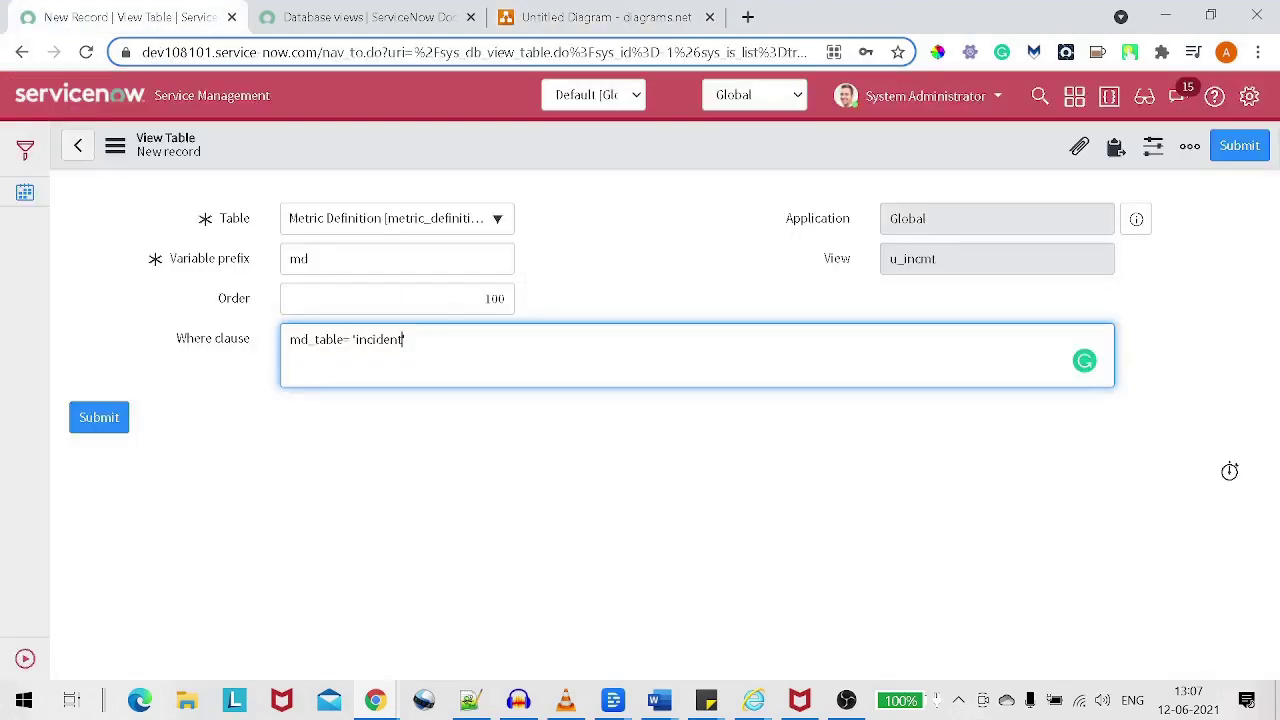
{"action": "left_click", "coordinate": [1240, 146]}
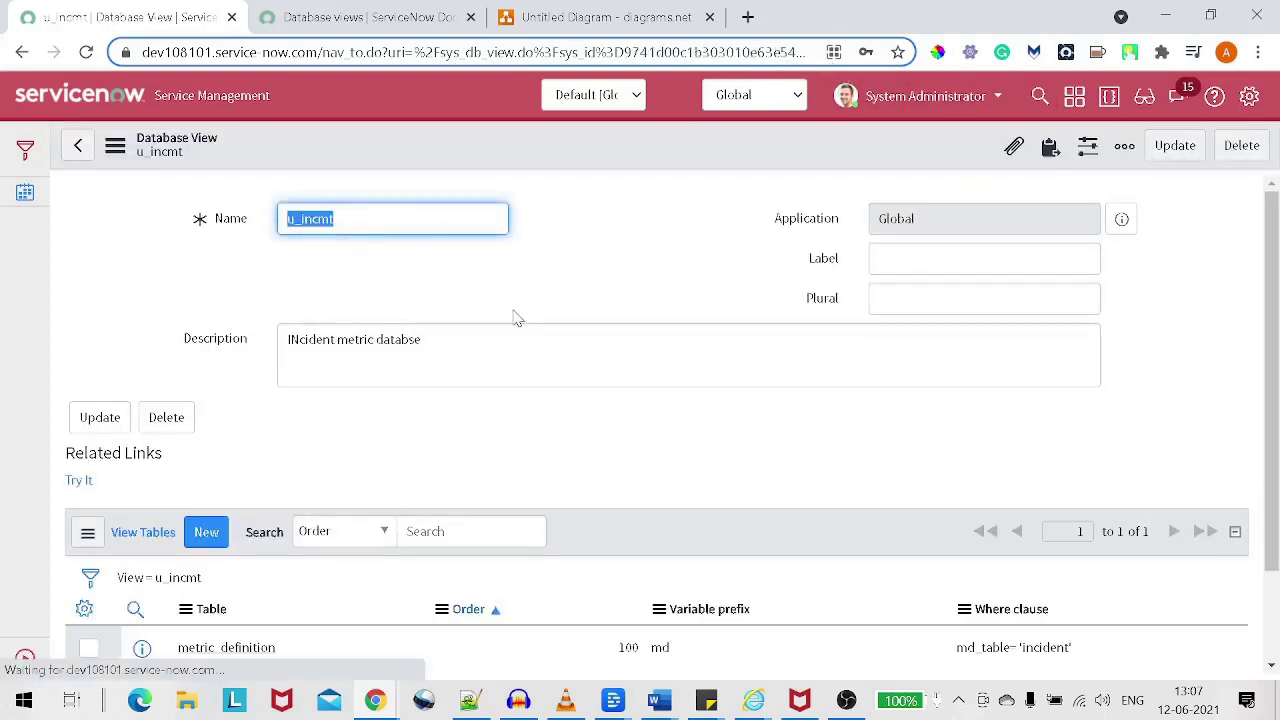
Consult the Metric Instance relationship in the diagrams.net diagram and start a ServiceNow view table record for Metric [metric_instance] with variable prefix mi.
{"action": "scroll", "coordinate": [517, 318], "scroll_direction": "down", "scroll_amount": 2}
{"action": "left_click", "coordinate": [556, 24]}
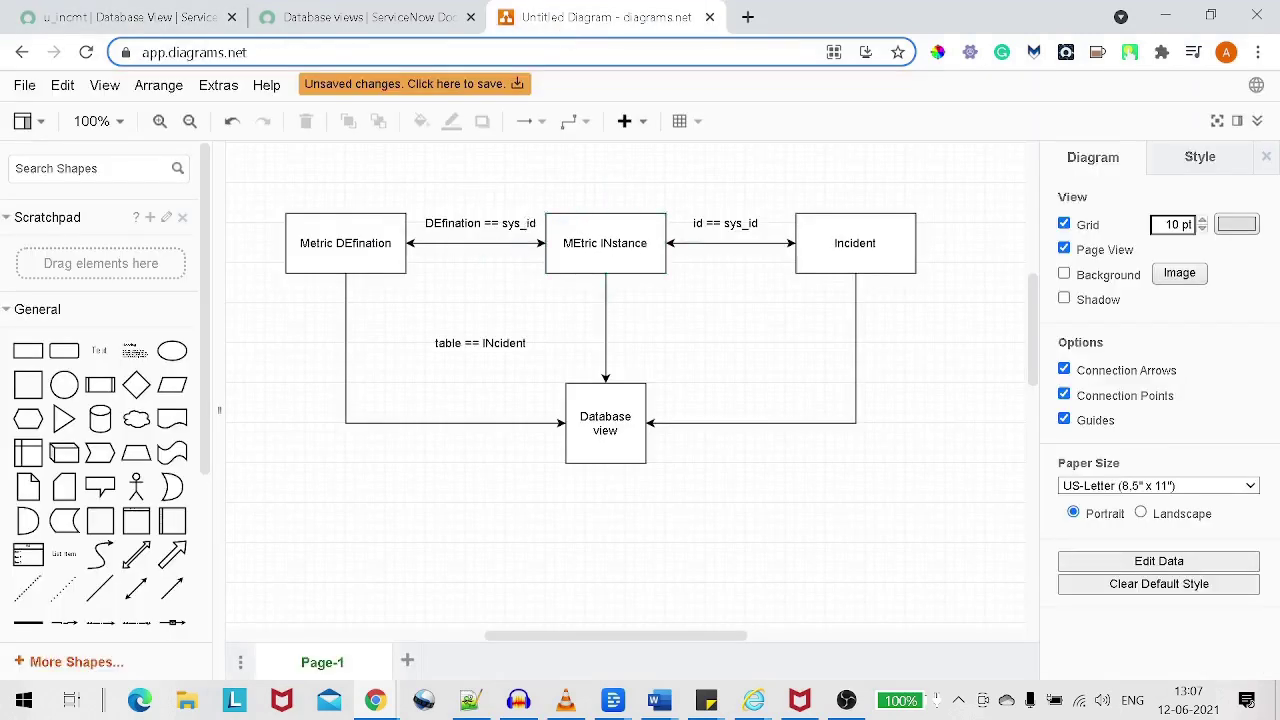
{"action": "left_click", "coordinate": [595, 245]}
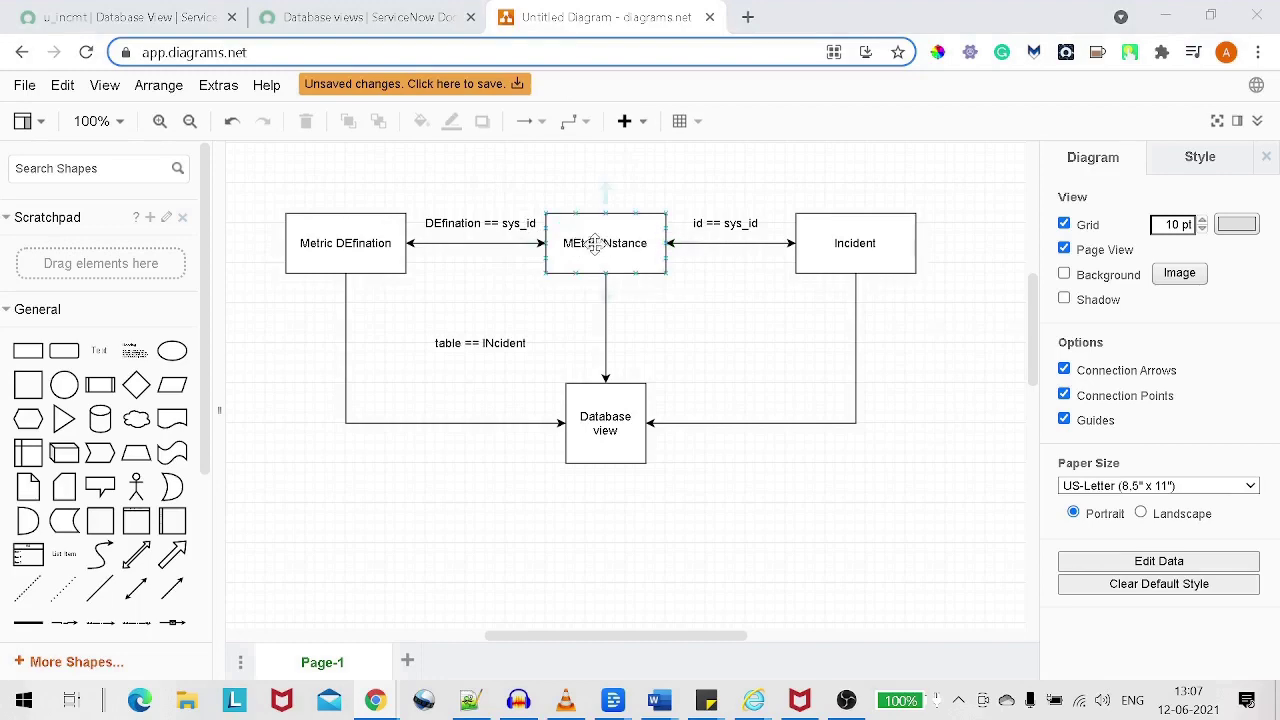
{"action": "left_click", "coordinate": [497, 210]}
{"action": "left_click", "coordinate": [90, 20]}
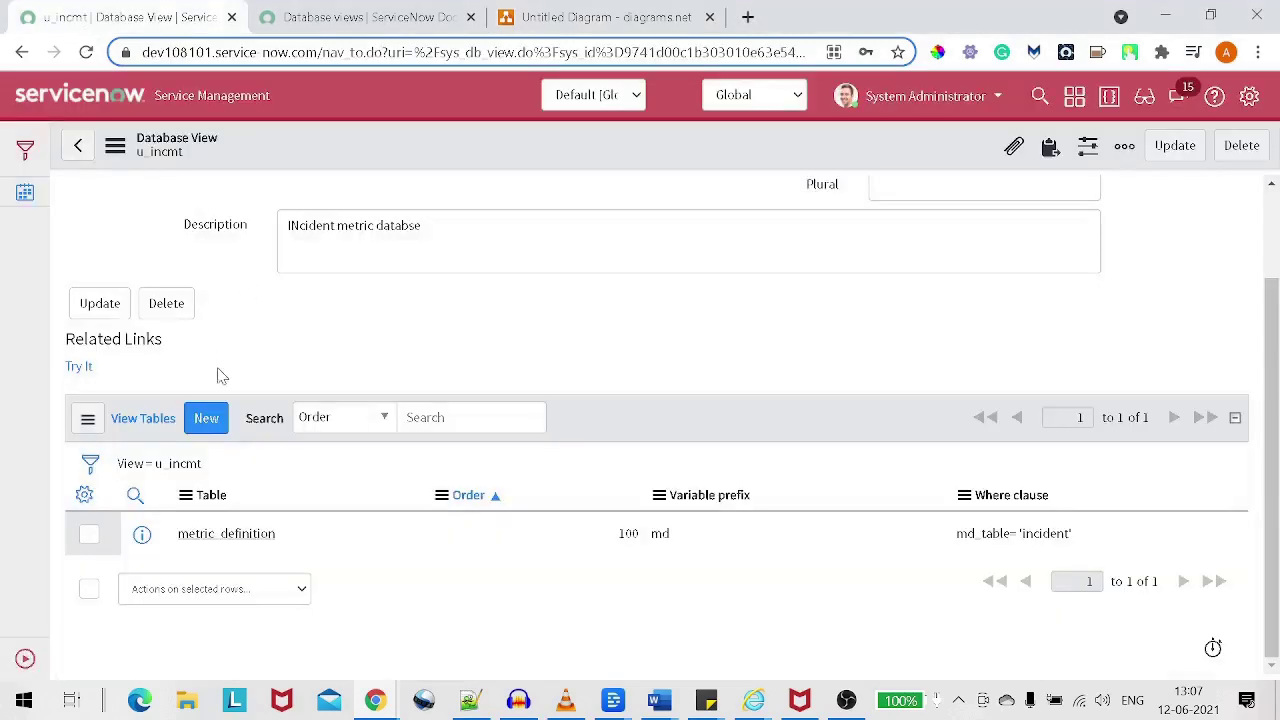
{"action": "left_click", "coordinate": [208, 418]}
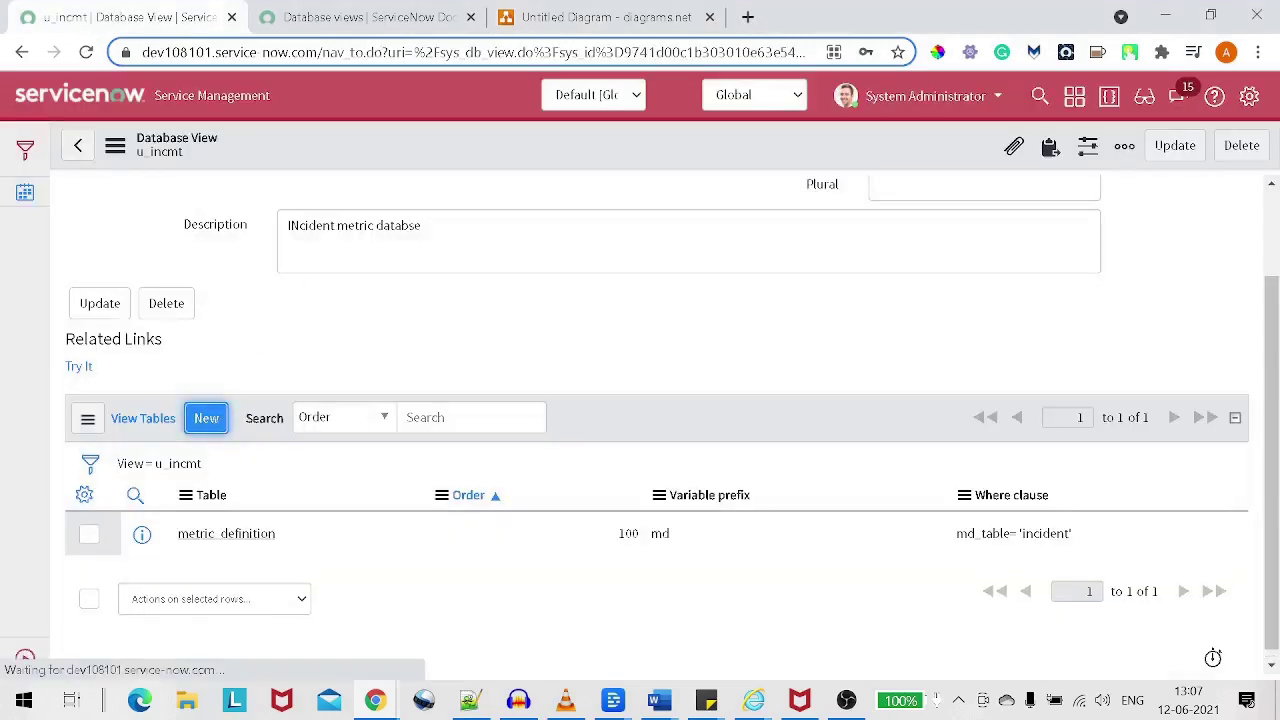
{"action": "left_click", "coordinate": [210, 422]}
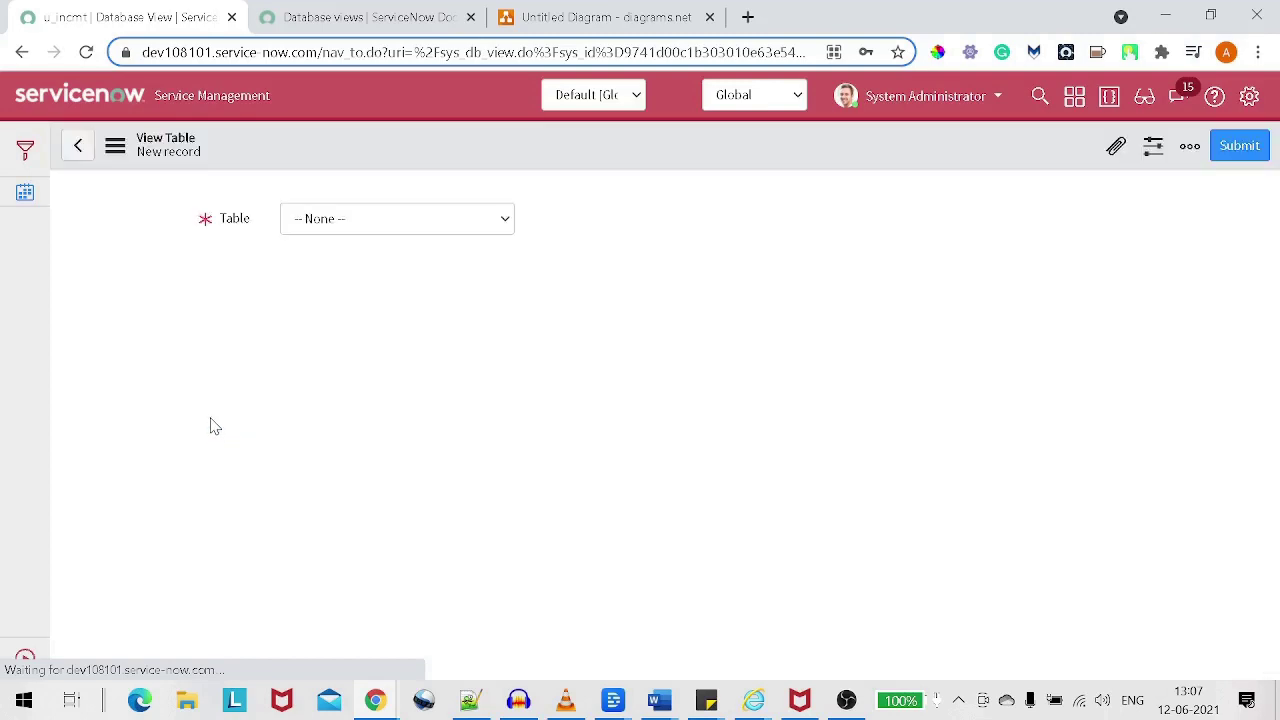
{"action": "left_click", "coordinate": [342, 225]}
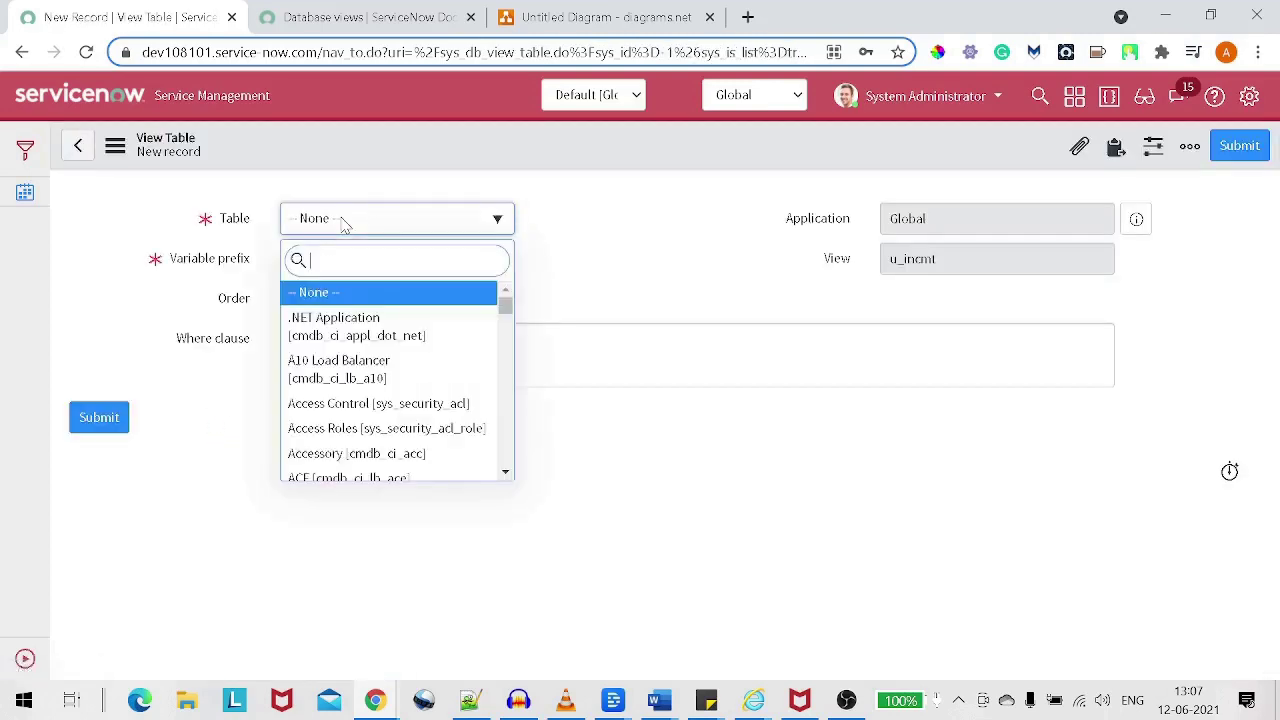
{"action": "type", "text": "metric_i"}
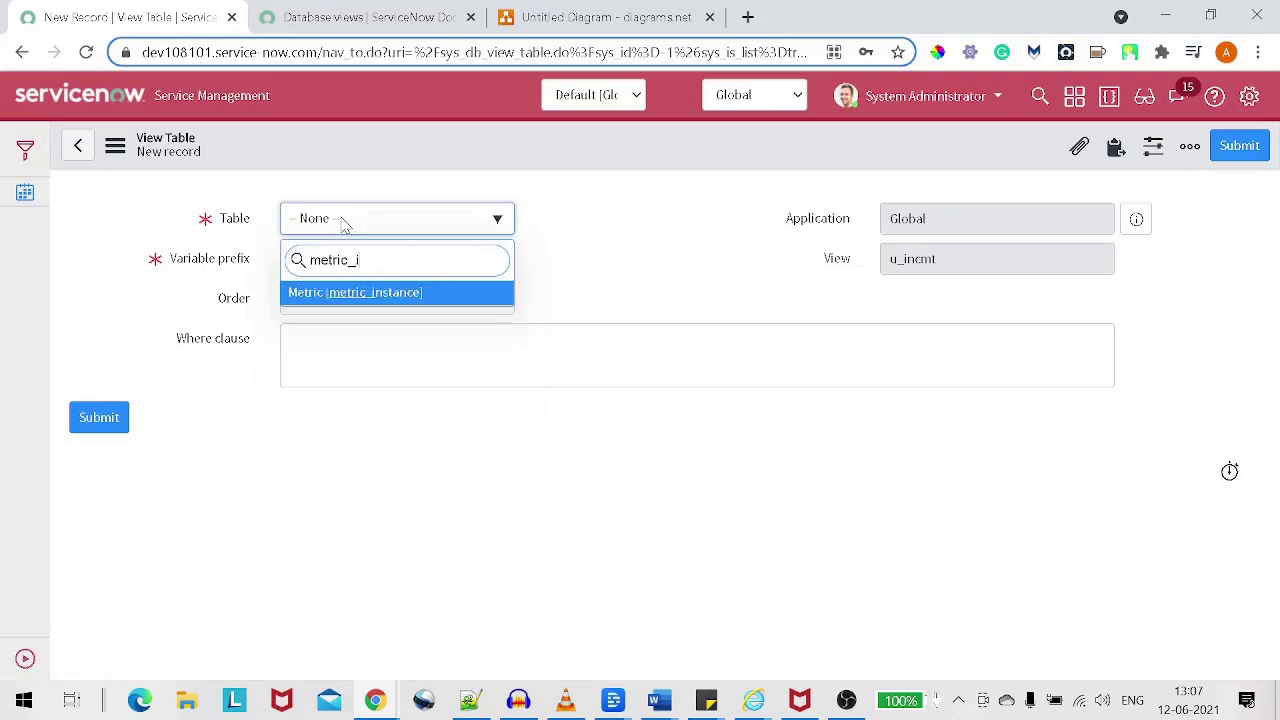
{"action": "type", "text": "ns"}
{"action": "left_click", "coordinate": [352, 296]}
{"action": "left_click", "coordinate": [397, 258]}
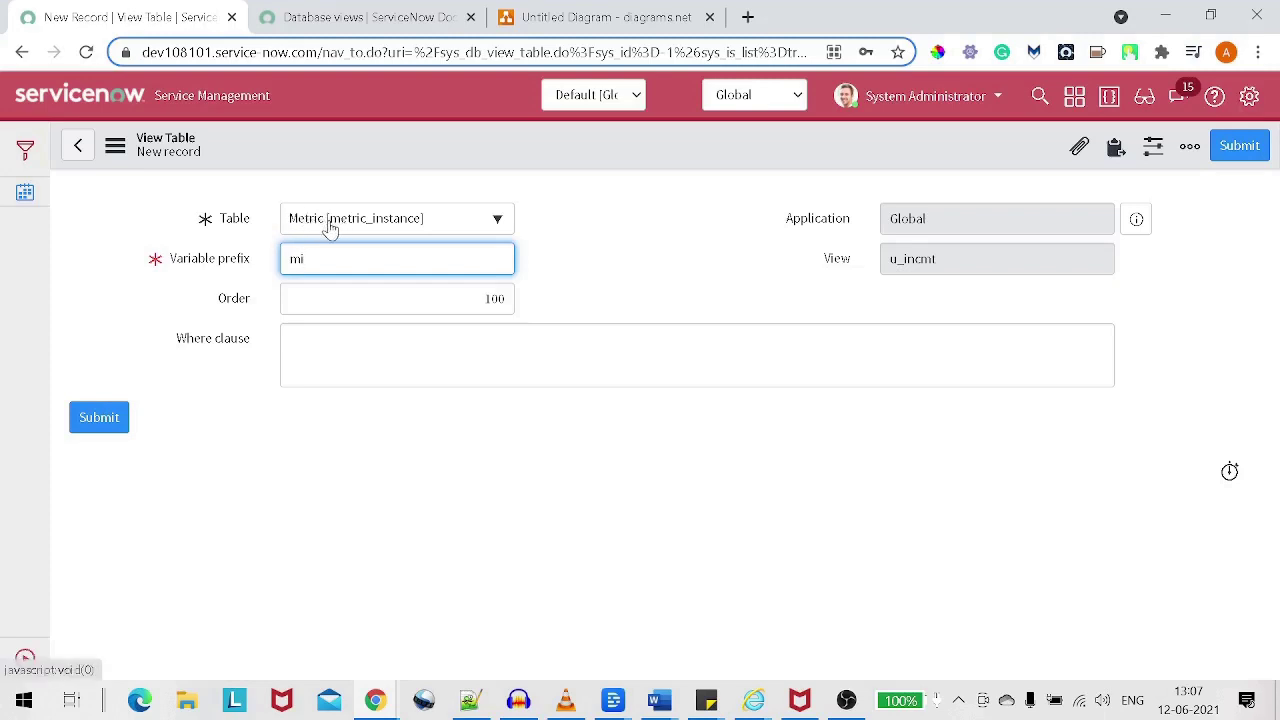
Check the join condition in the diagrams.net diagram, enter the where clause mi_defination = md_sys_id, and submit the Metric Instance view table record.
{"action": "left_click", "coordinate": [289, 345]}
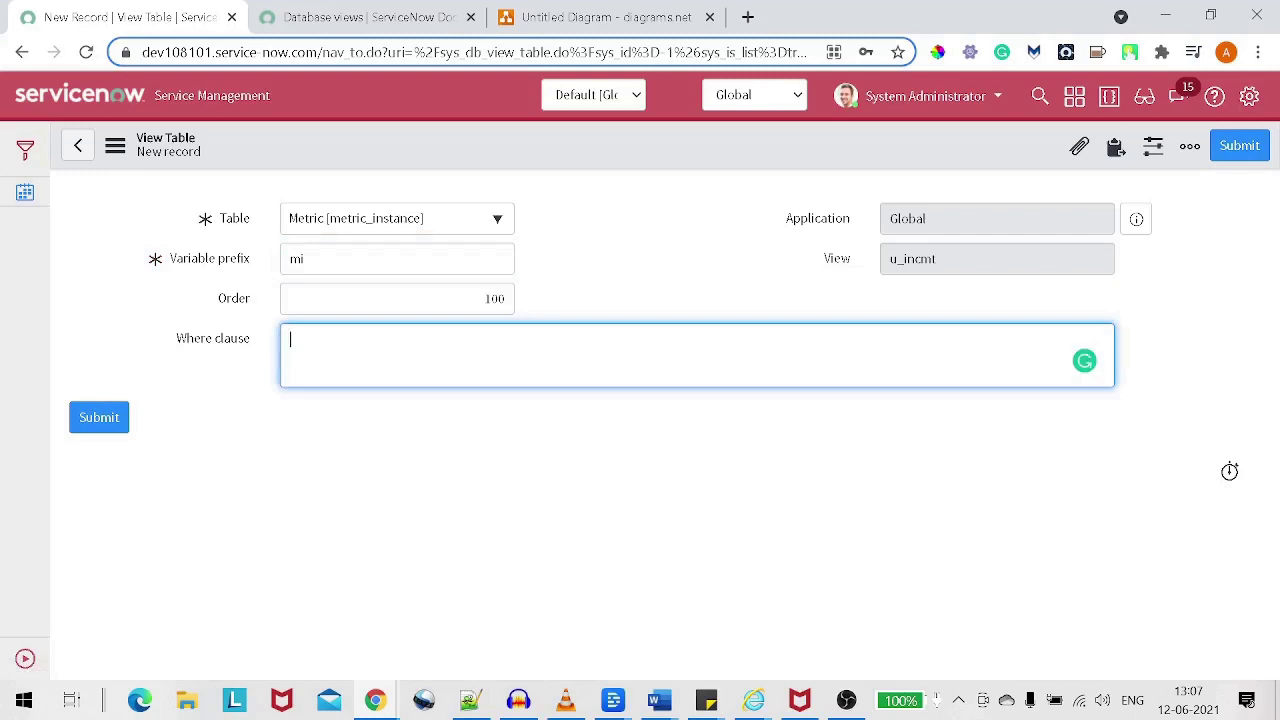
{"action": "left_click", "coordinate": [639, 12]}
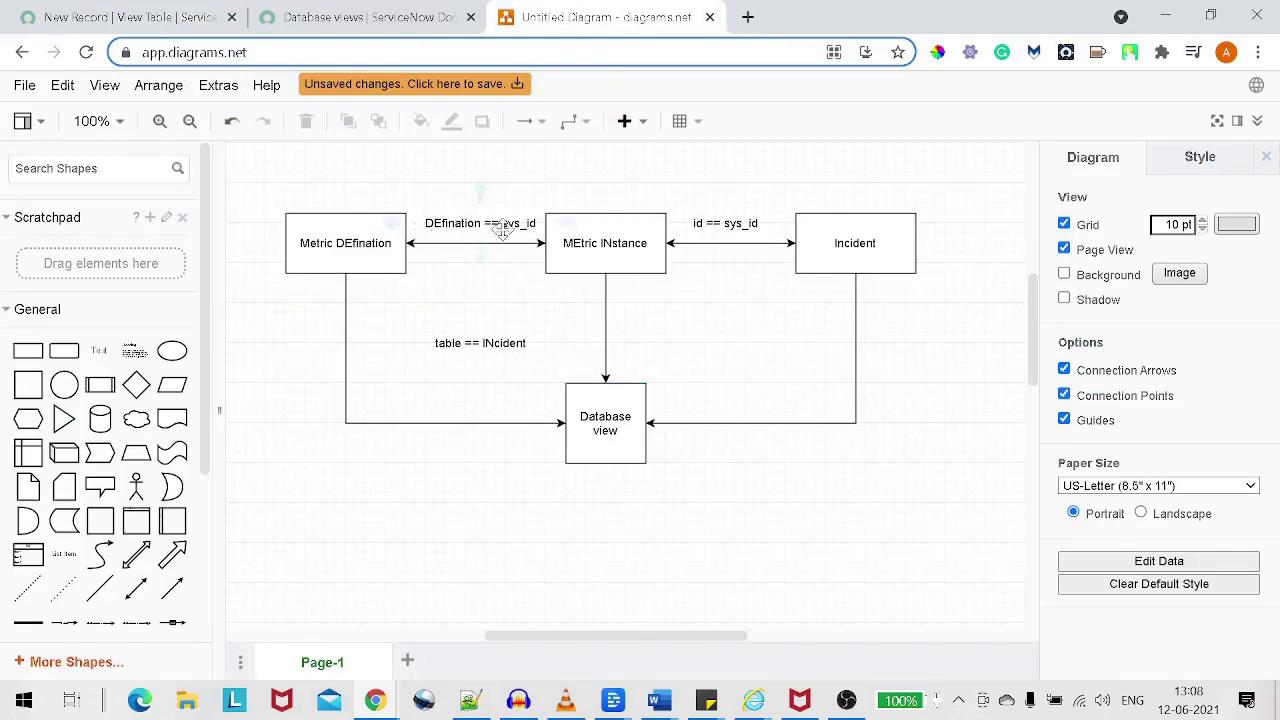
{"action": "left_click", "coordinate": [157, 19]}
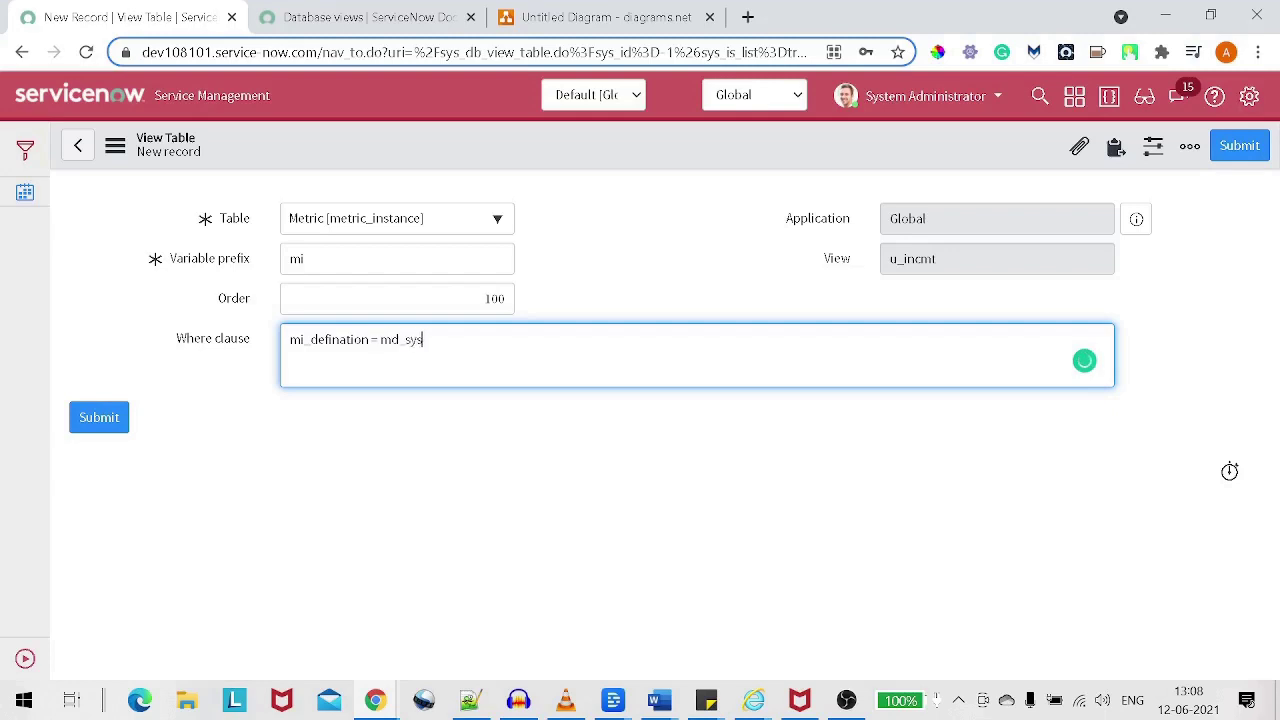
{"action": "type", "text": "_id"}
{"action": "left_click", "coordinate": [1258, 158]}
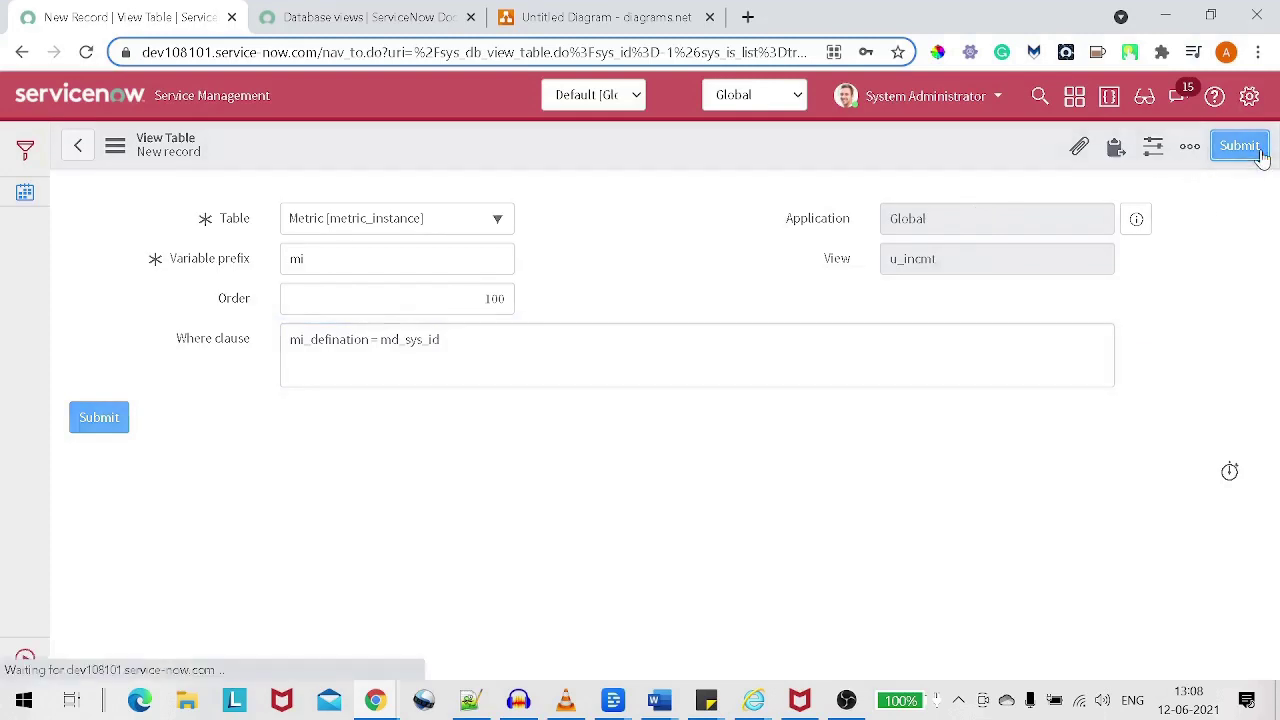
Review the joined Metric Definition and Metric Instance tables in the diagrams.net diagram and start another View Tables record for u_incmt in ServiceNow.
{"action": "left_click", "coordinate": [622, 20]}
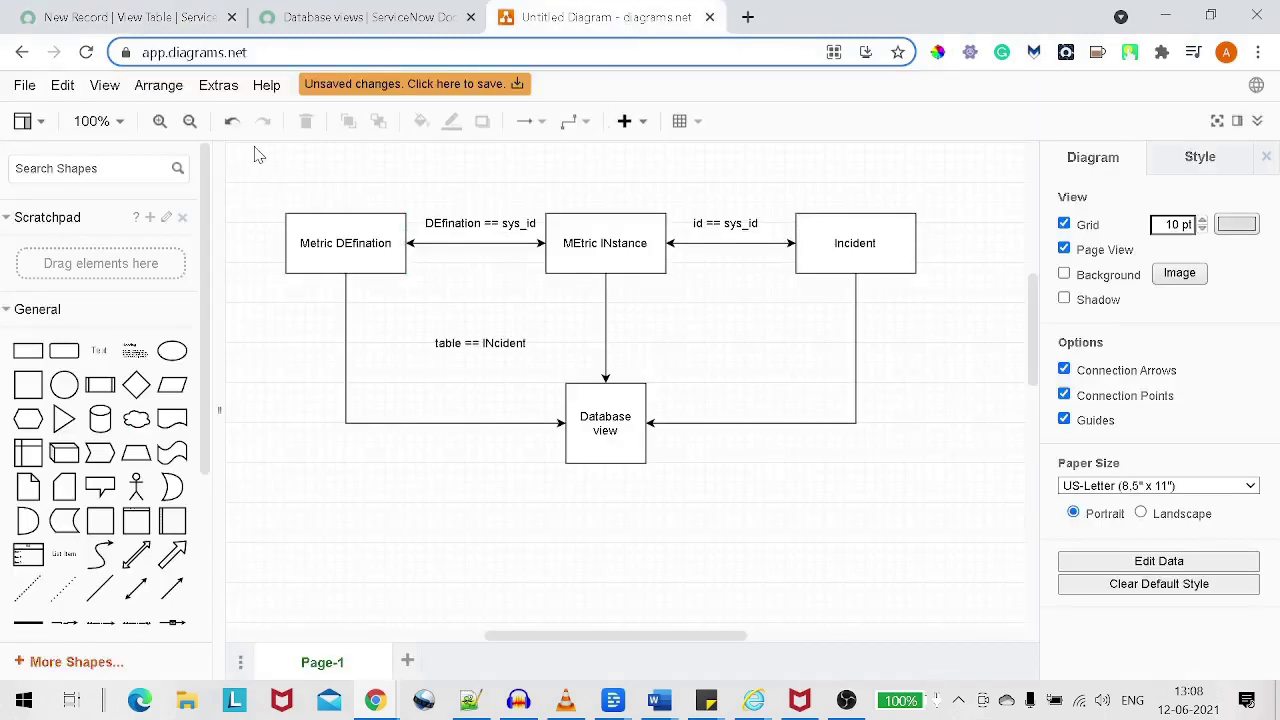
{"action": "left_click_drag", "start_coordinate": [258, 156], "coordinate": [755, 332]}
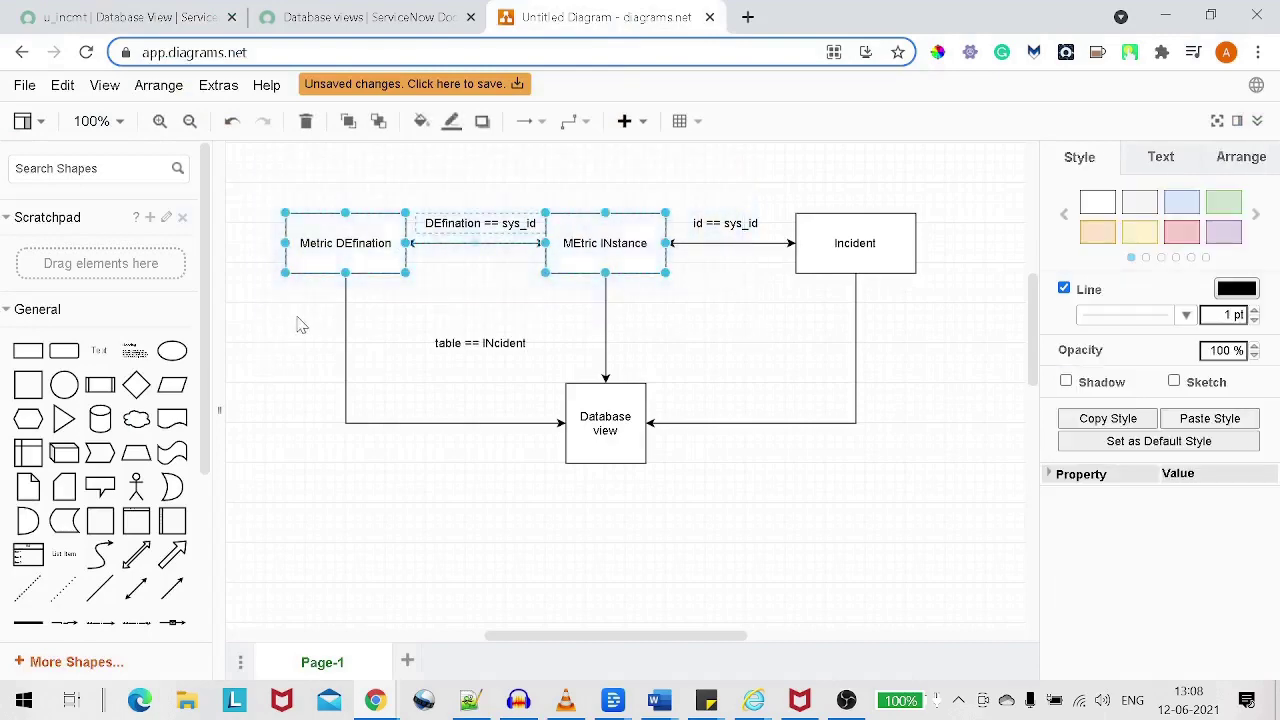
{"action": "left_click_drag", "start_coordinate": [295, 317], "coordinate": [705, 474]}
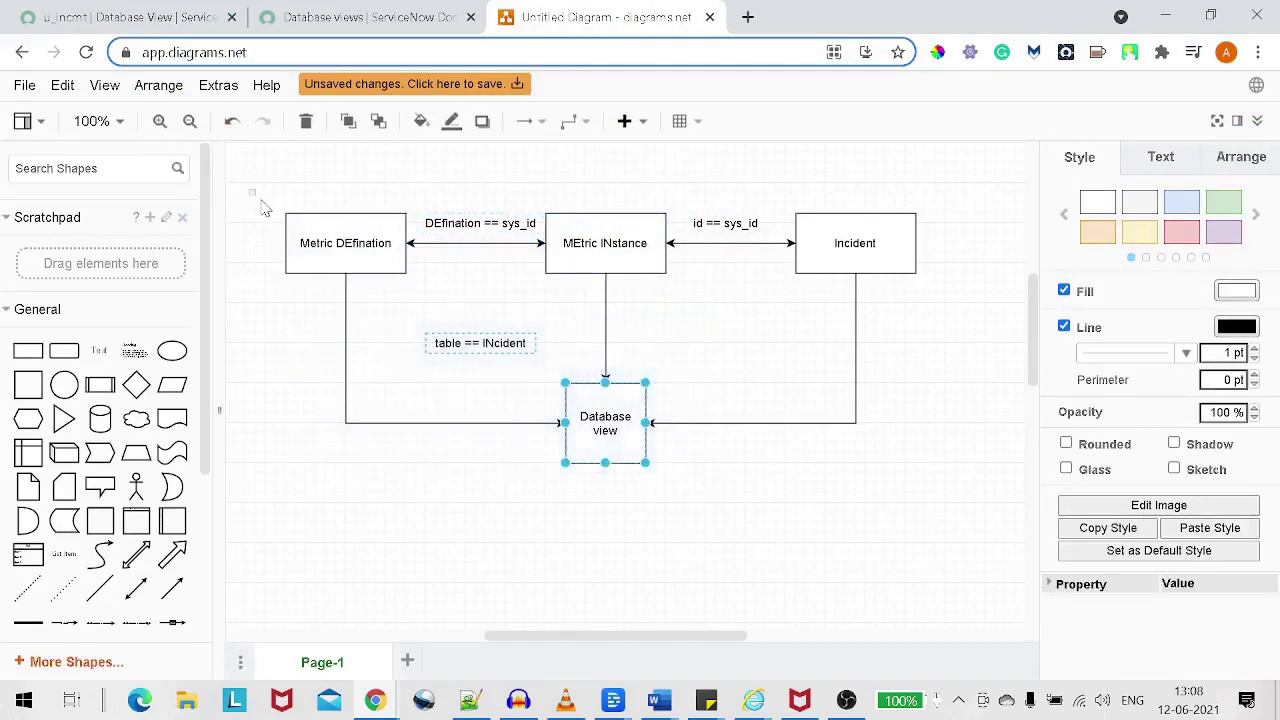
{"action": "left_click_drag", "start_coordinate": [250, 190], "coordinate": [676, 310]}
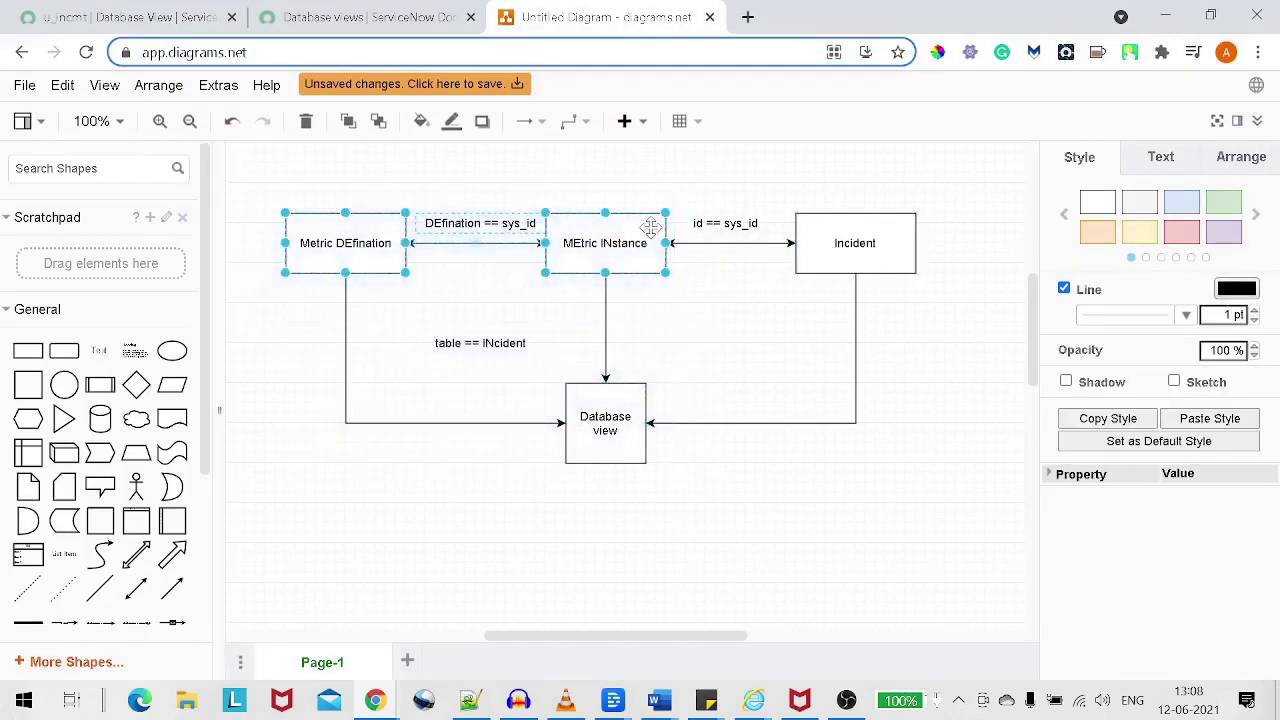
{"action": "left_click", "coordinate": [201, 30]}
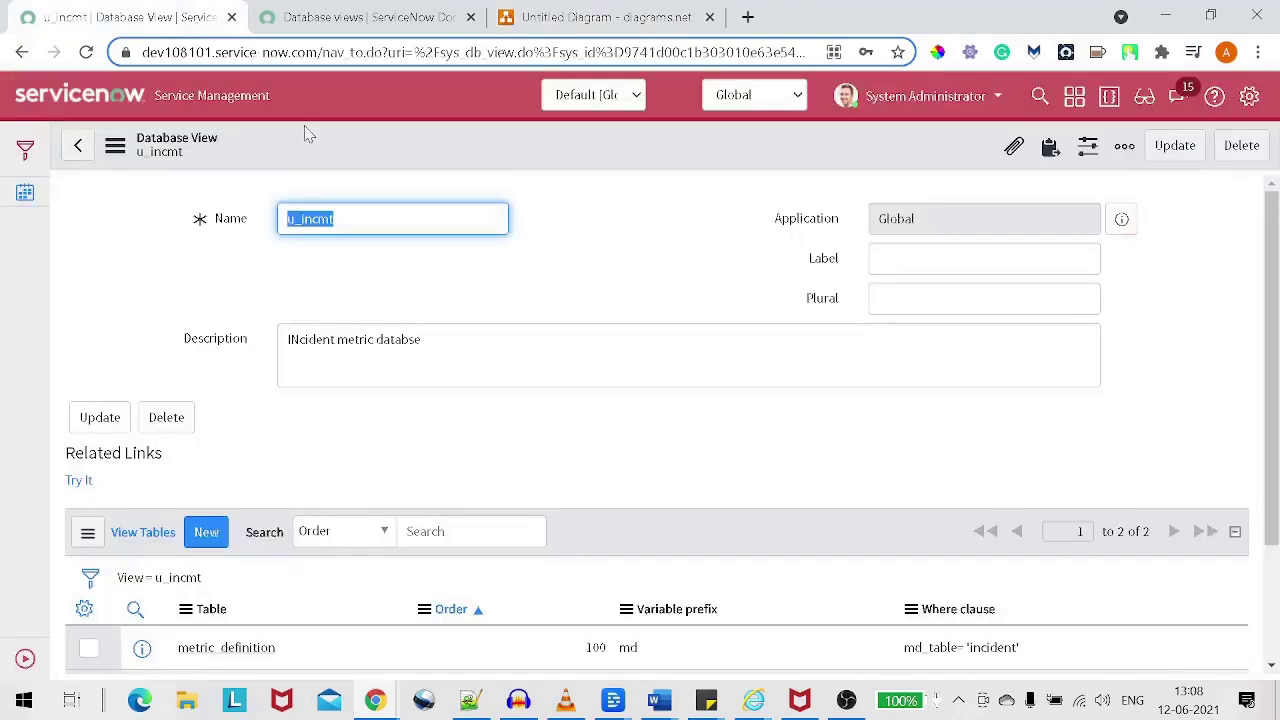
{"action": "scroll", "coordinate": [365, 321], "scroll_direction": "down", "scroll_amount": 2}
{"action": "left_click", "coordinate": [205, 382]}
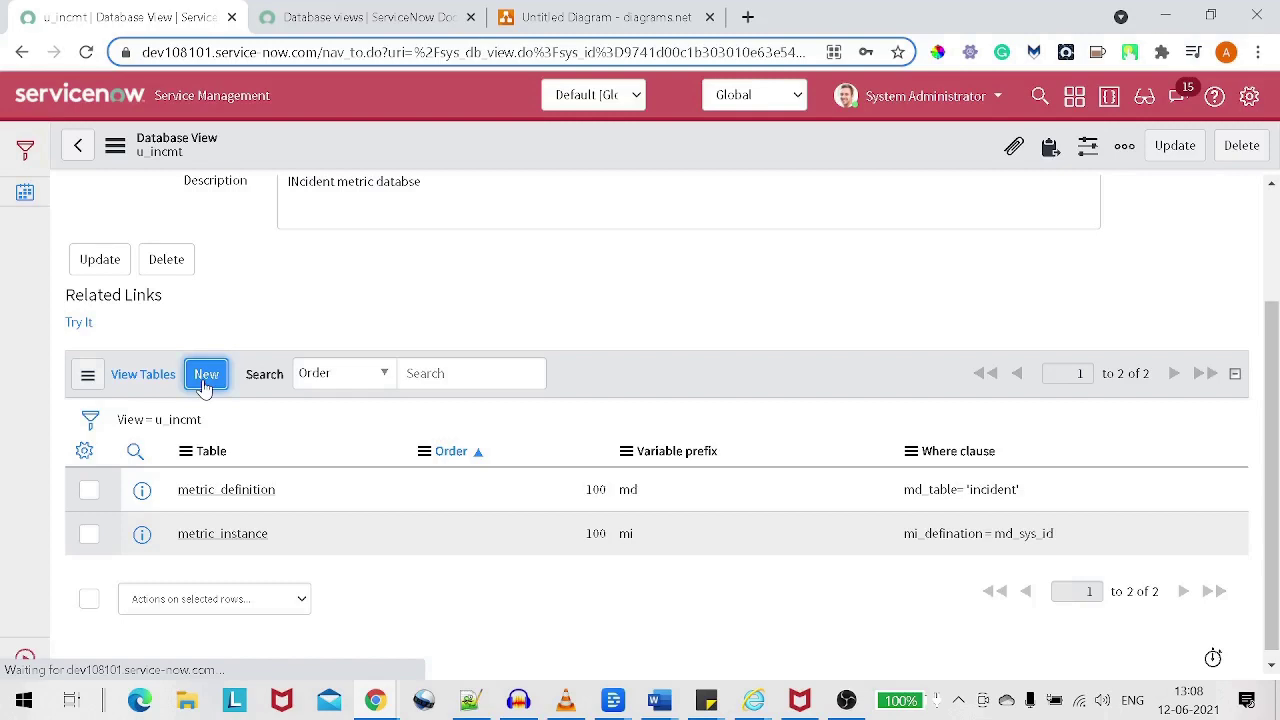
Check the Metric Instance to Incident relationship in the diagrams.net diagram and set the ServiceNow view table record to Incident [incident] with variable prefix inc.
{"action": "left_click", "coordinate": [560, 25]}
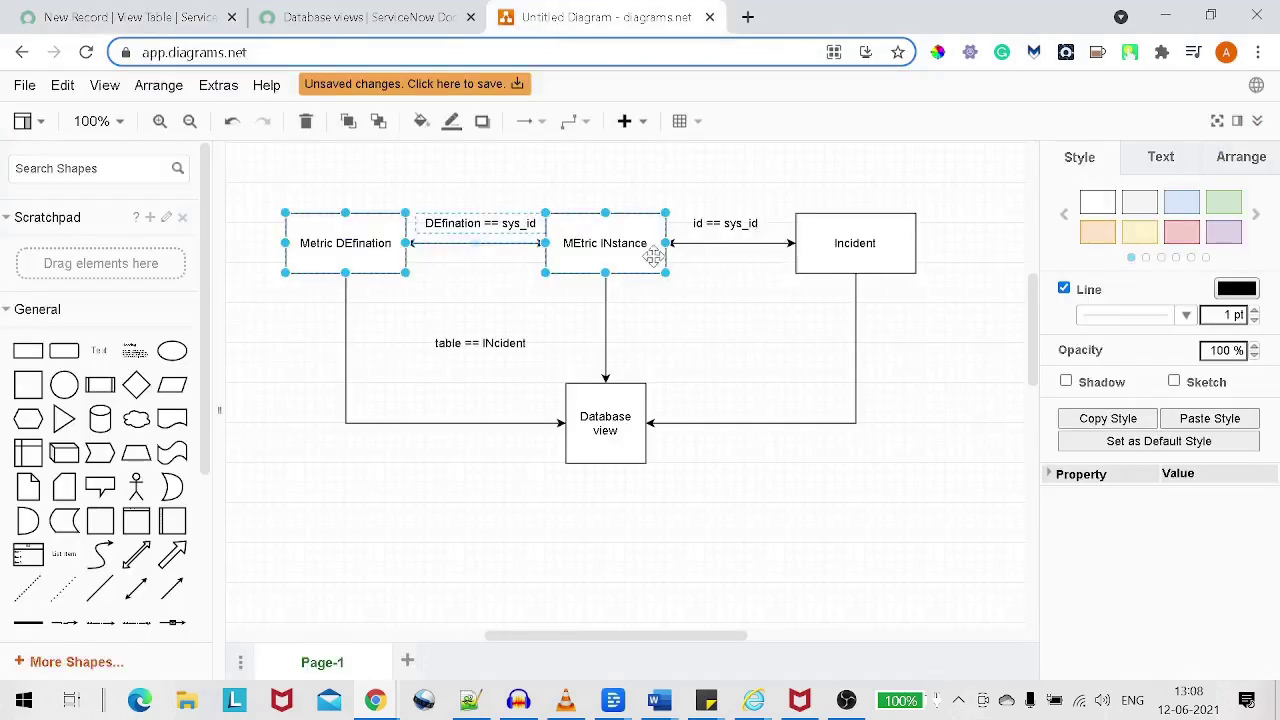
{"action": "left_click", "coordinate": [744, 322]}
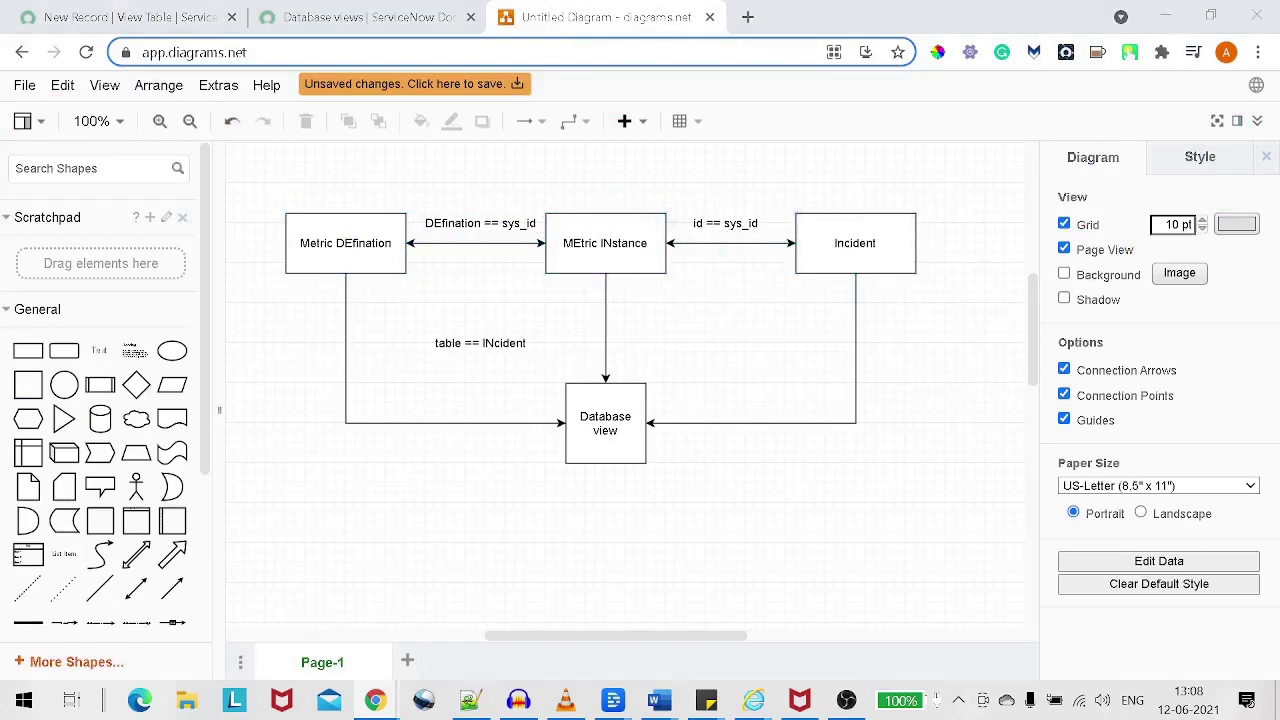
{"action": "left_click", "coordinate": [105, 20]}
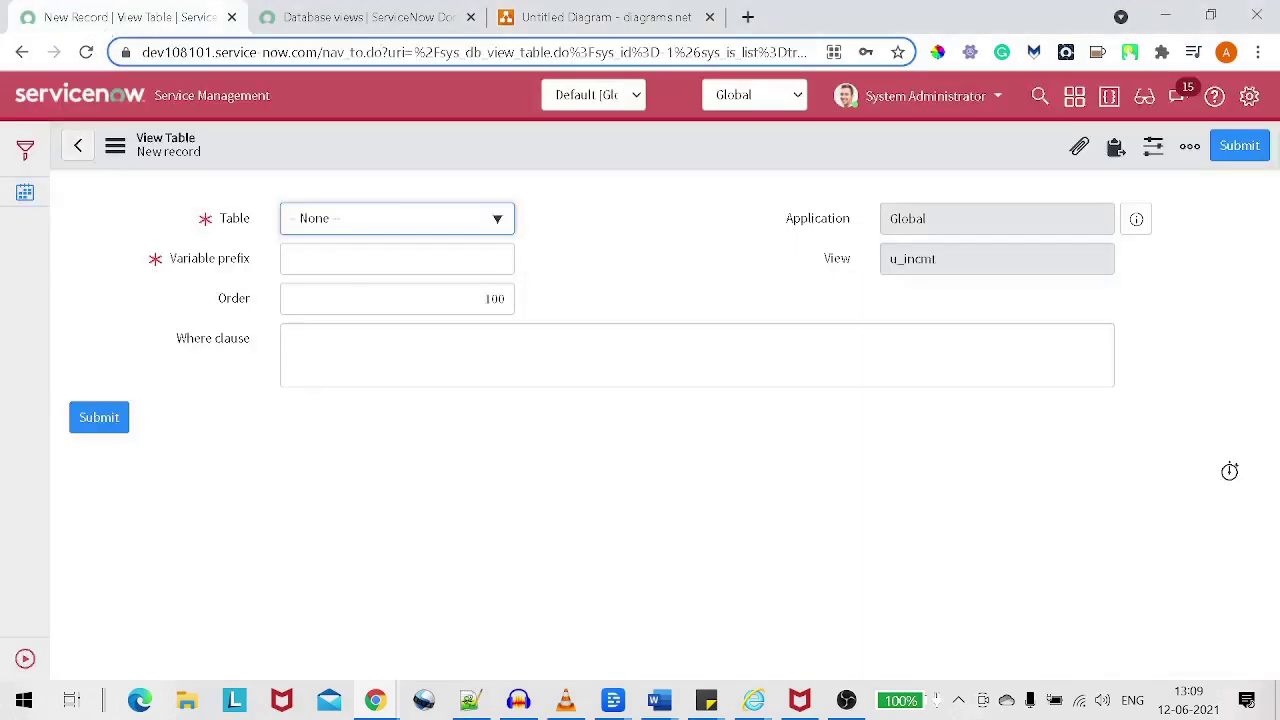
{"action": "left_click", "coordinate": [358, 230]}
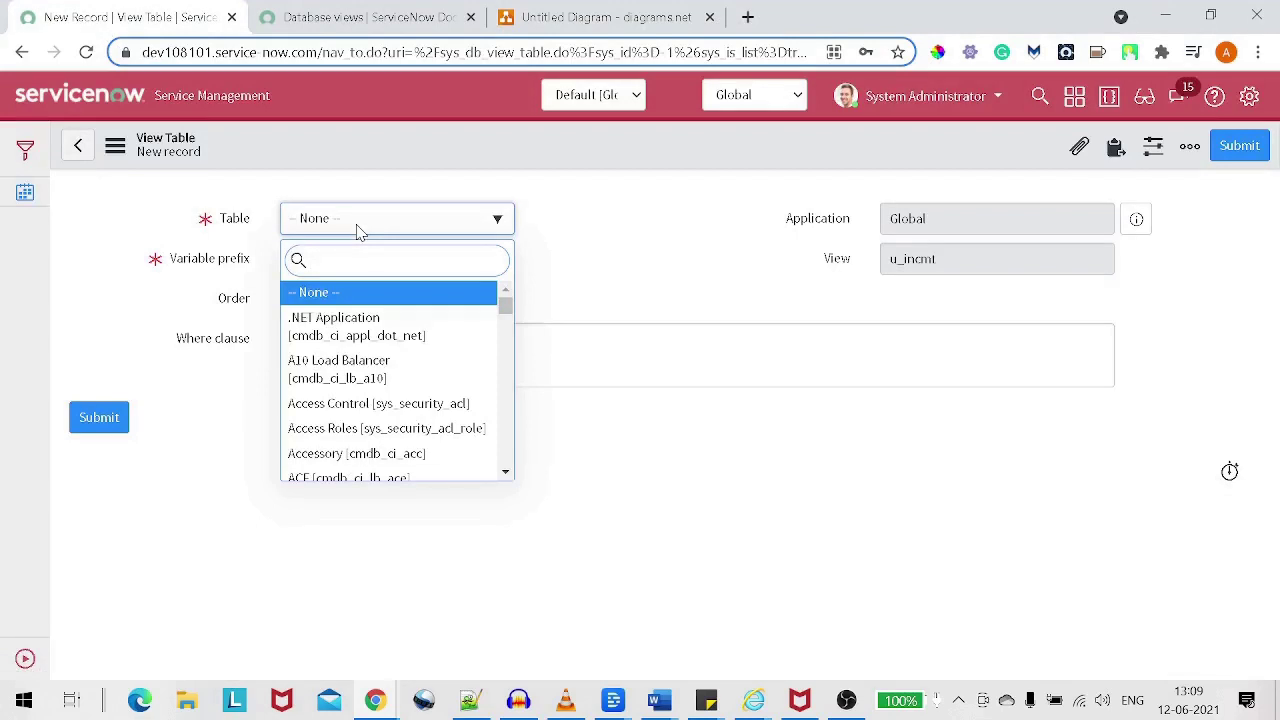
{"action": "type", "text": "incident"}
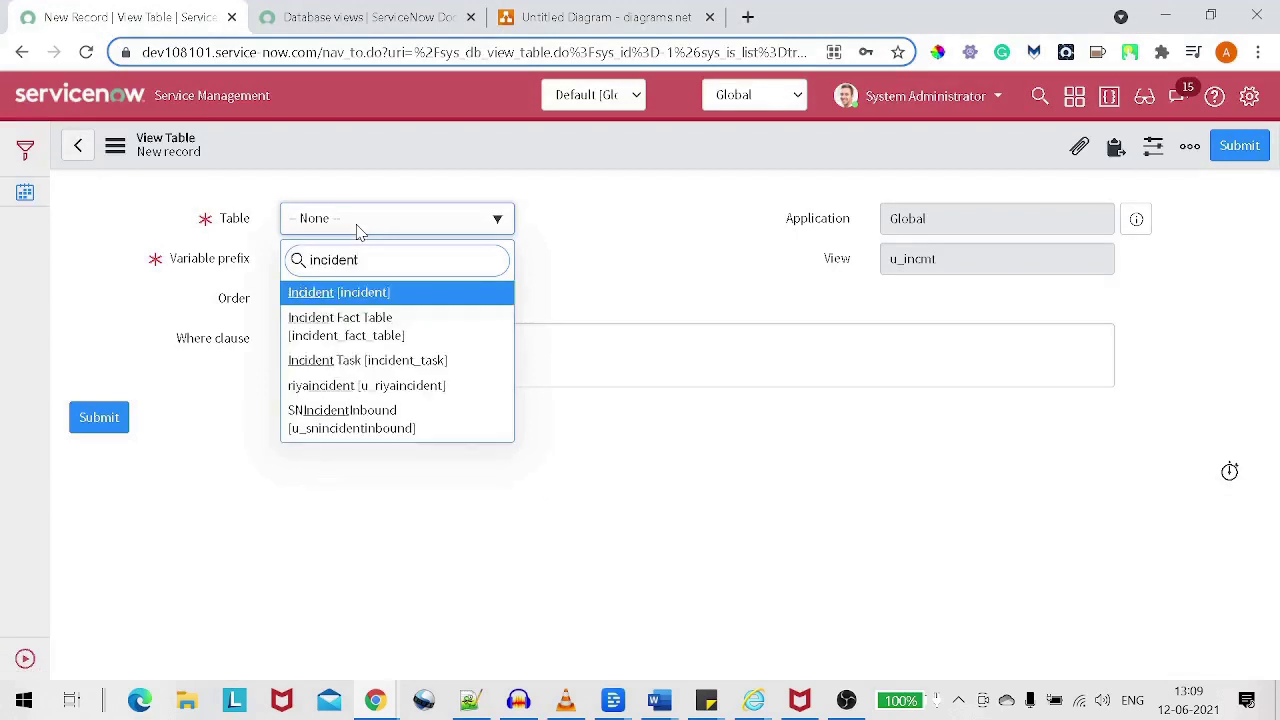
{"action": "left_click", "coordinate": [386, 292]}
{"action": "key", "text": "Tab"}
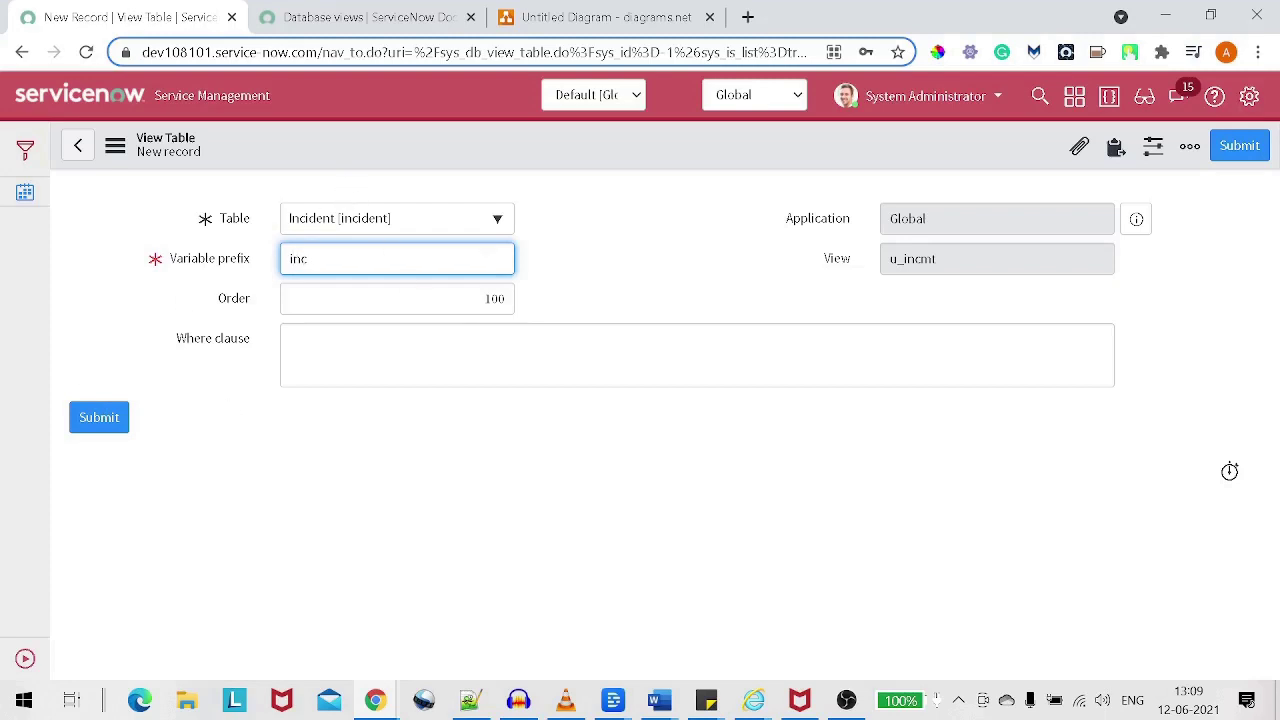
Enter the where clause mi_id = inc_sys_id, submit the Incident view table record, and save the u_incmt database view.
{"action": "key", "text": "Tab"}
{"action": "key", "text": "Tab"}
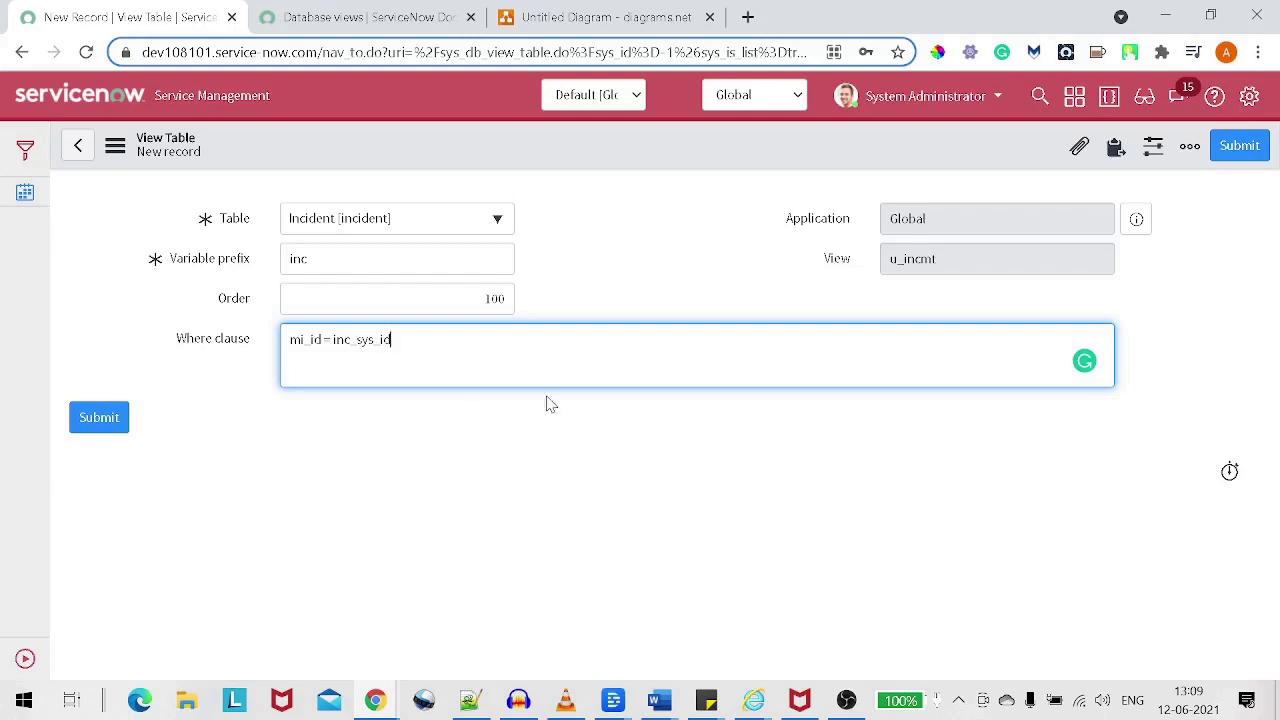
{"action": "left_click", "coordinate": [1238, 146]}
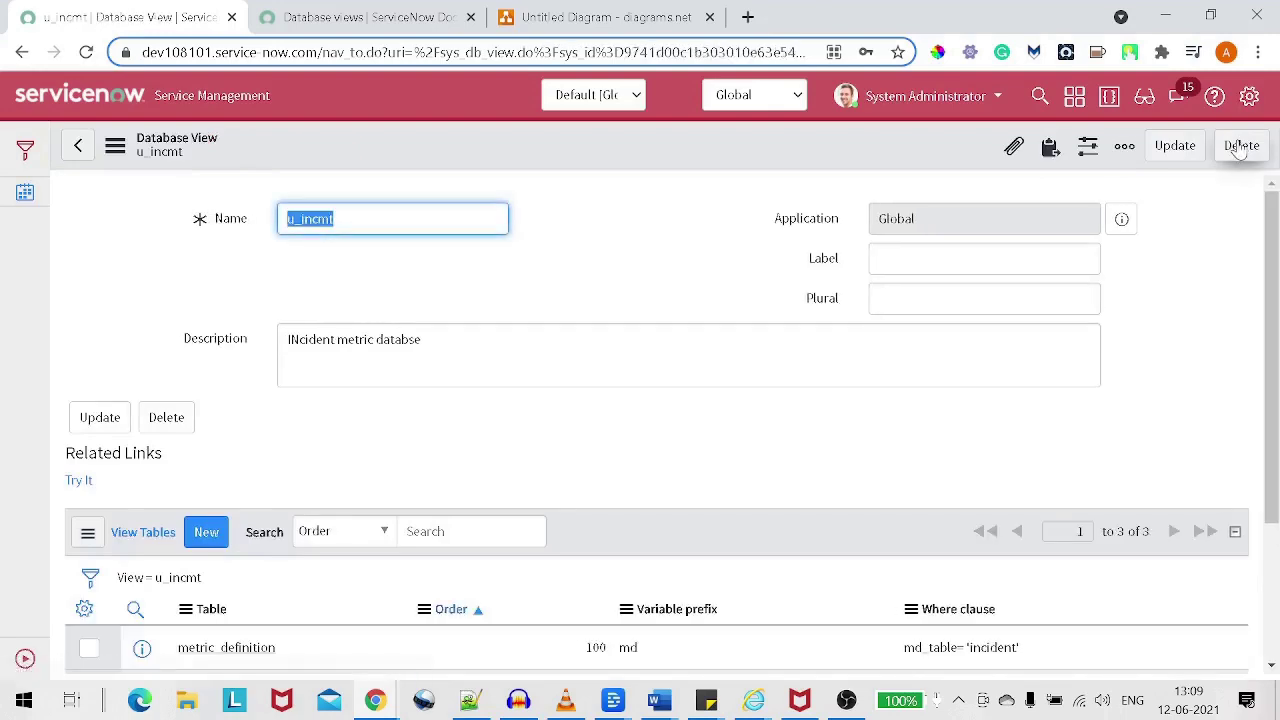
{"action": "scroll", "coordinate": [800, 436], "scroll_direction": "down", "scroll_amount": 1}
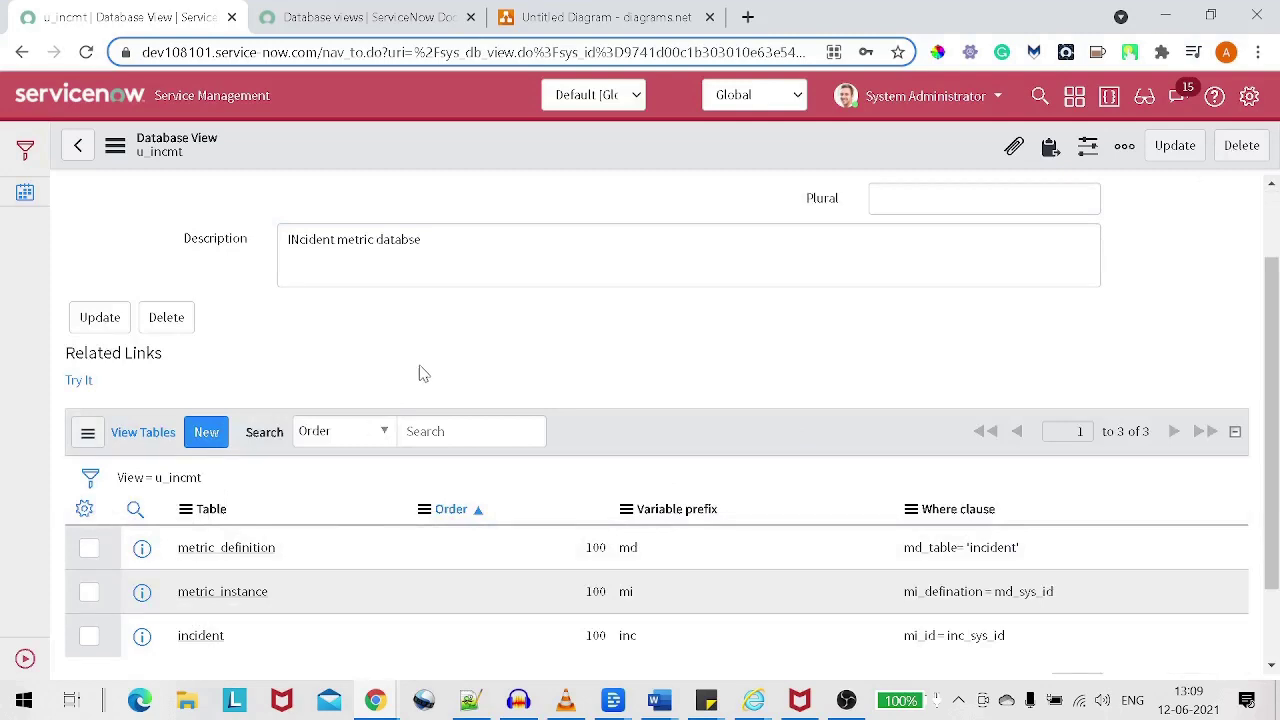
{"action": "right_click", "coordinate": [443, 148]}
{"action": "left_click", "coordinate": [456, 172]}
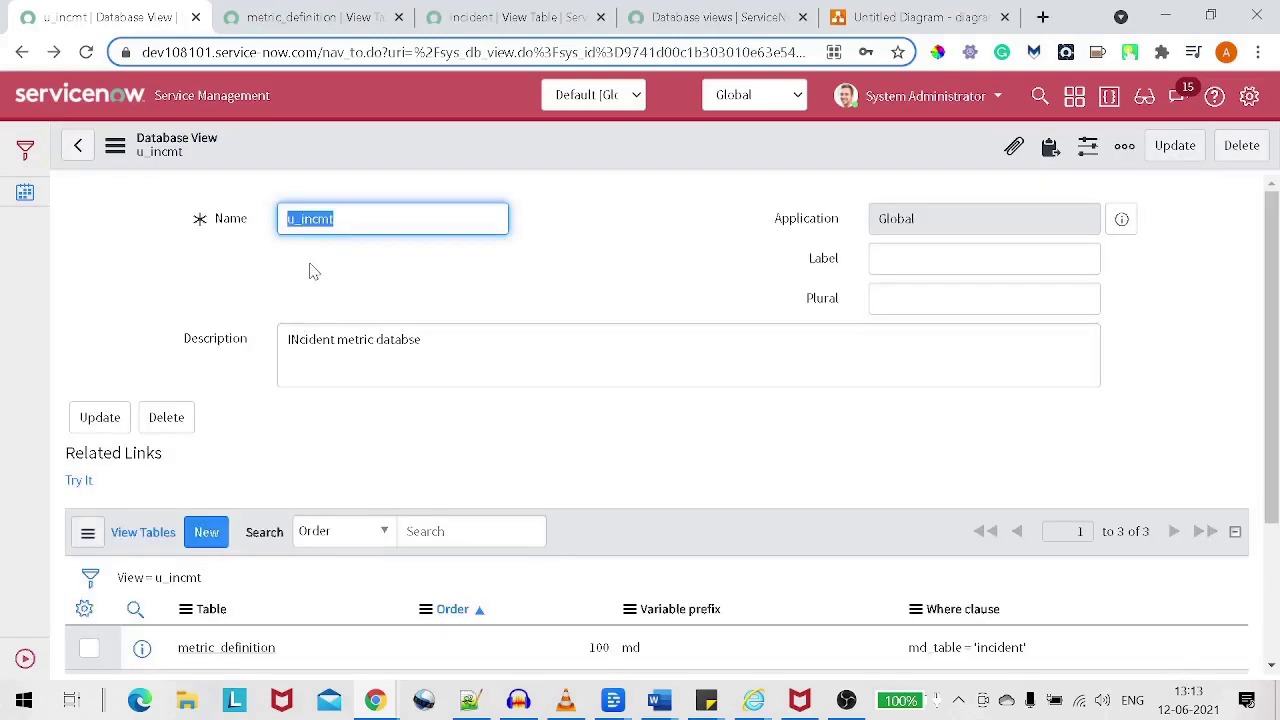
Review the order, variable prefix and where clause of the metric_definition, metric_instance and incident view tables in u_incmt.
{"action": "scroll", "coordinate": [300, 290], "scroll_direction": "down", "scroll_amount": 3}
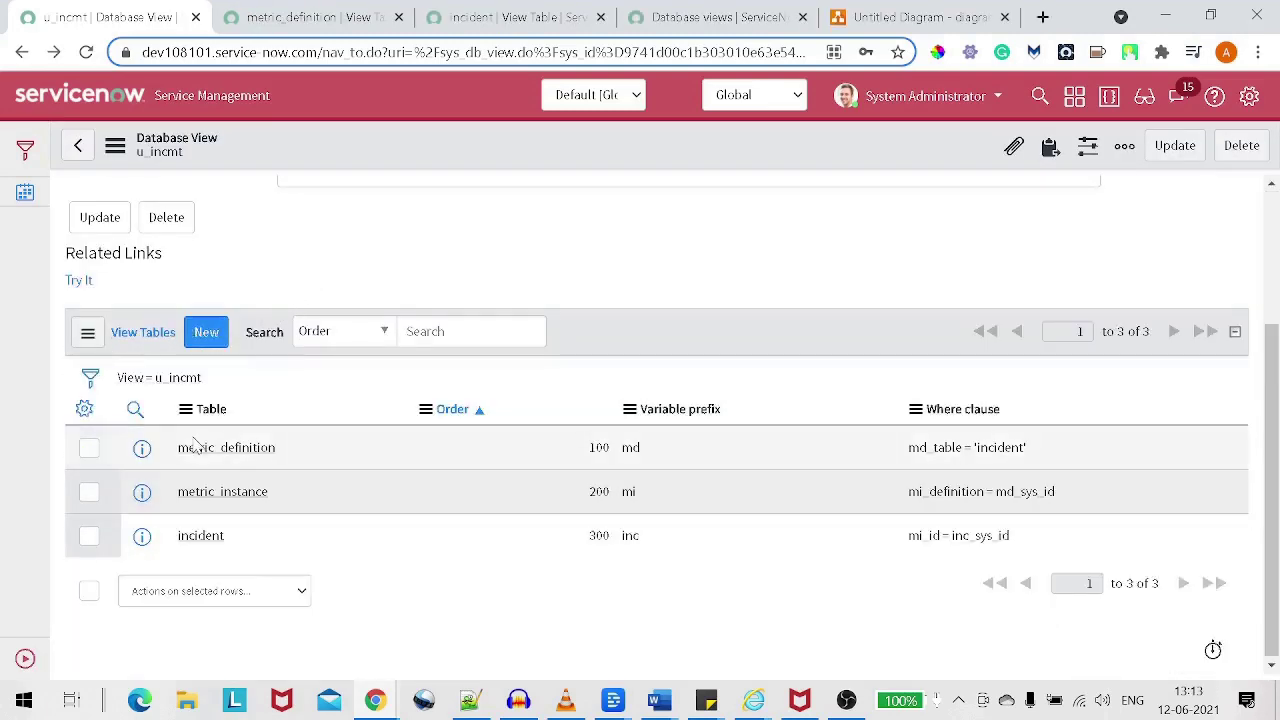
{"action": "left_click_drag", "start_coordinate": [178, 447], "coordinate": [268, 480]}
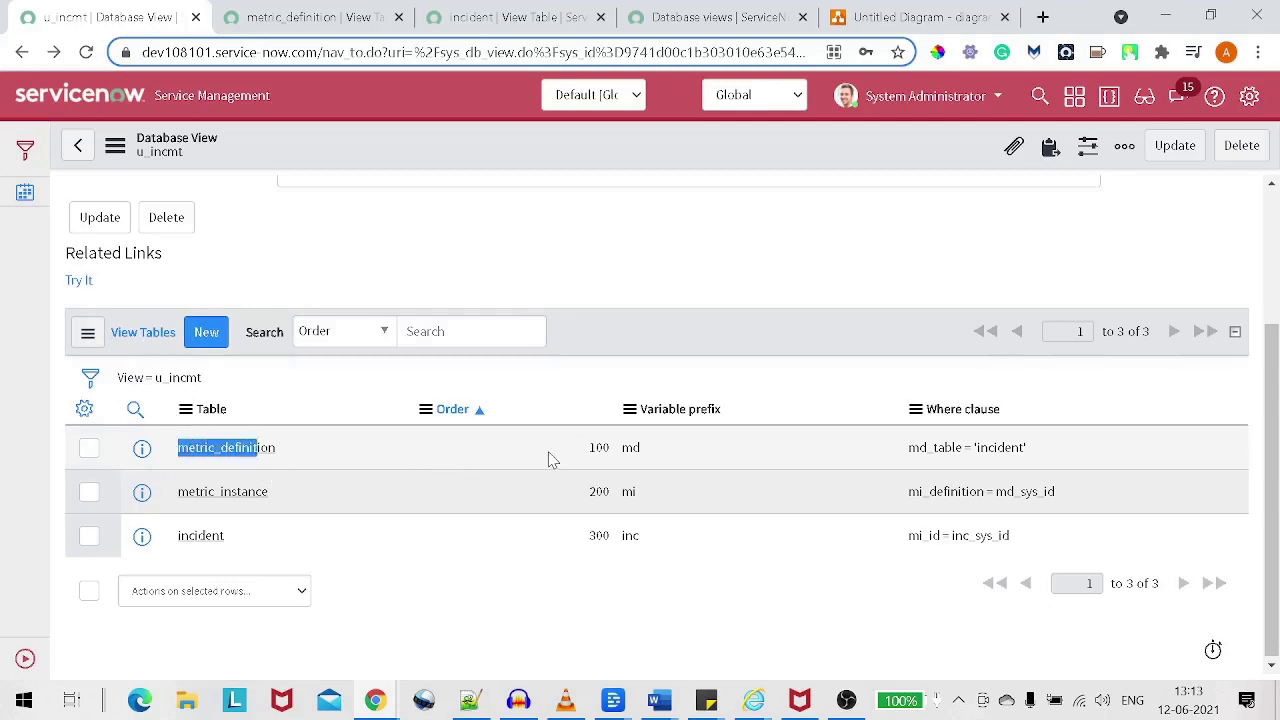
{"action": "left_click_drag", "start_coordinate": [580, 460], "coordinate": [649, 469]}
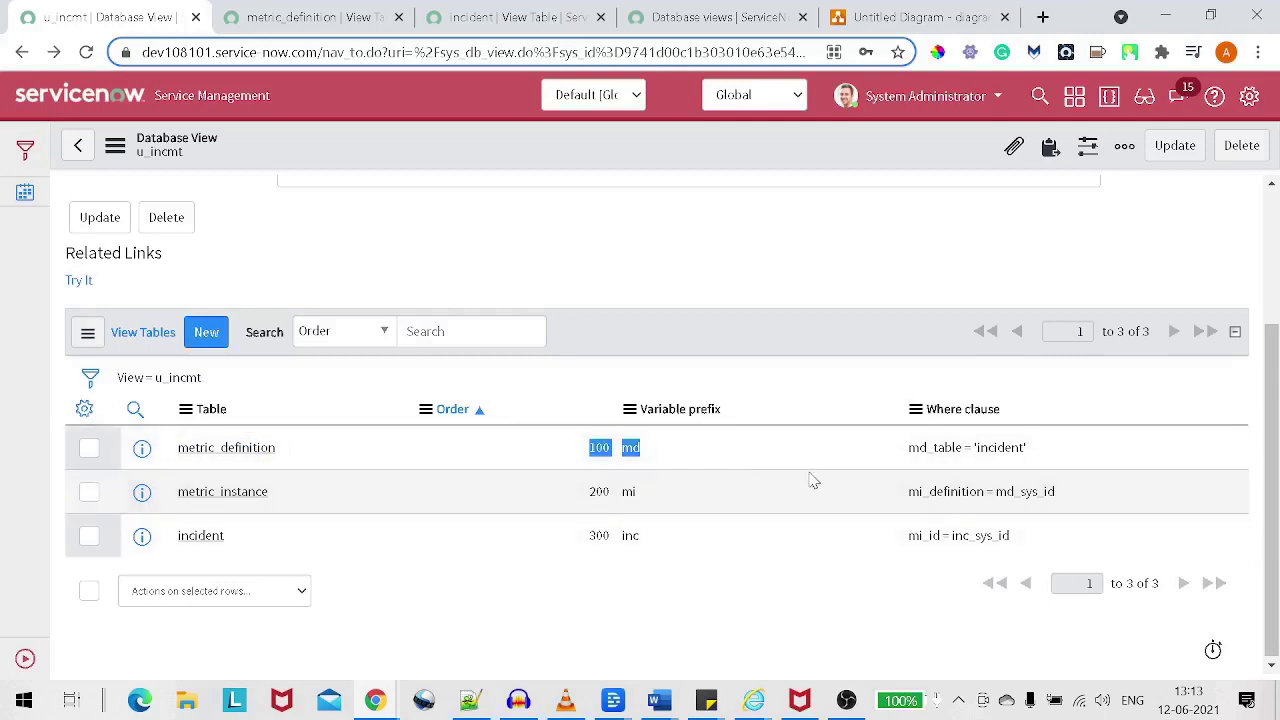
{"action": "double_click", "coordinate": [845, 468]}
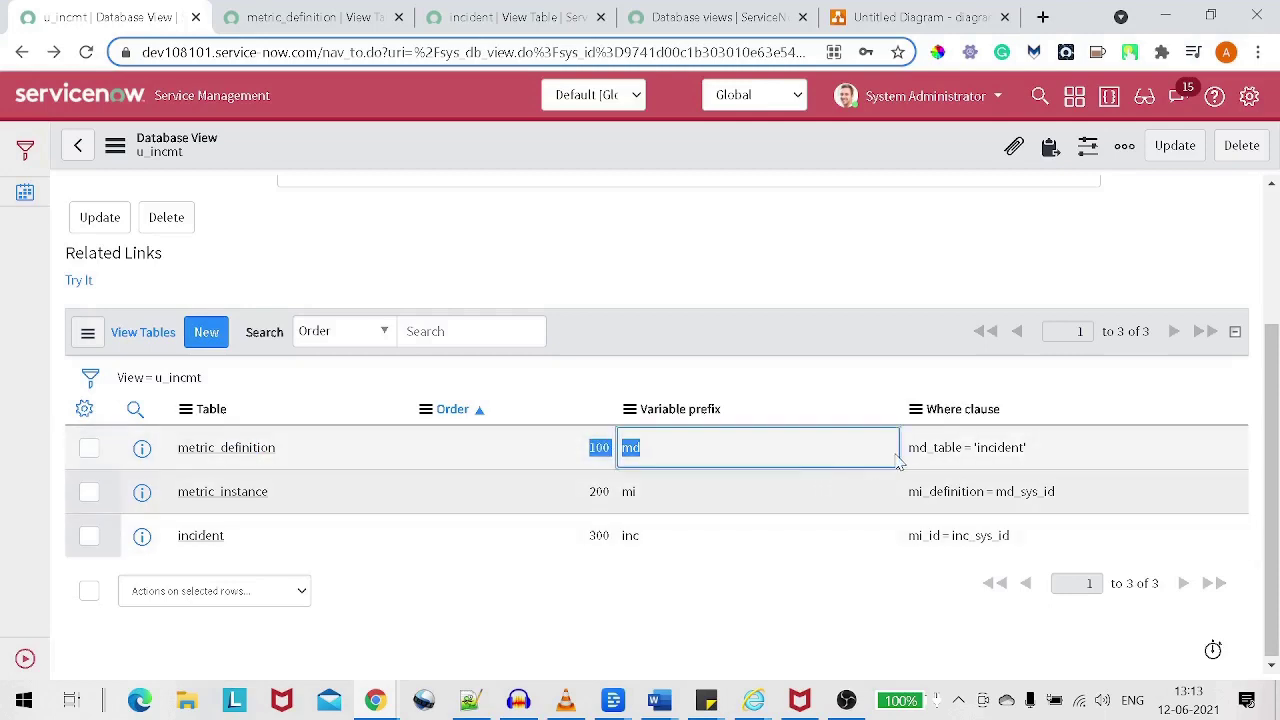
{"action": "double_click", "coordinate": [925, 458]}
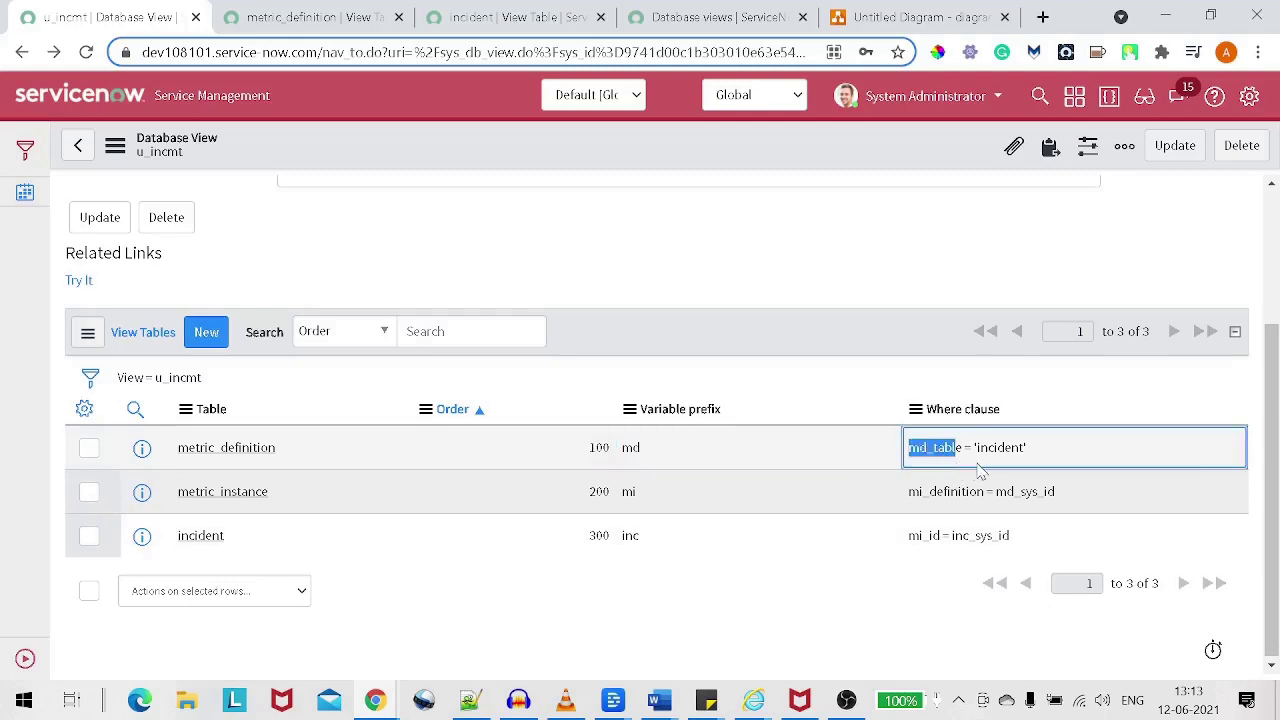
{"action": "left_click_drag", "start_coordinate": [980, 468], "coordinate": [1040, 470]}
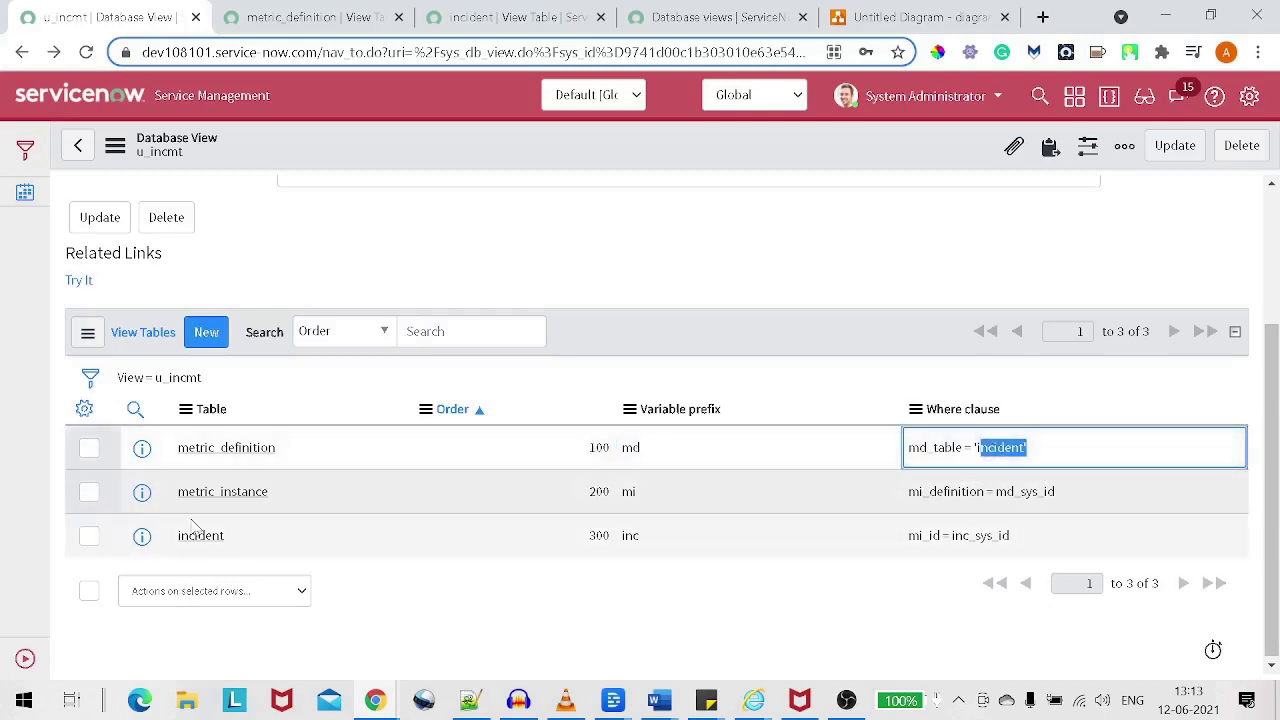
{"action": "left_click_drag", "start_coordinate": [290, 495], "coordinate": [200, 491]}
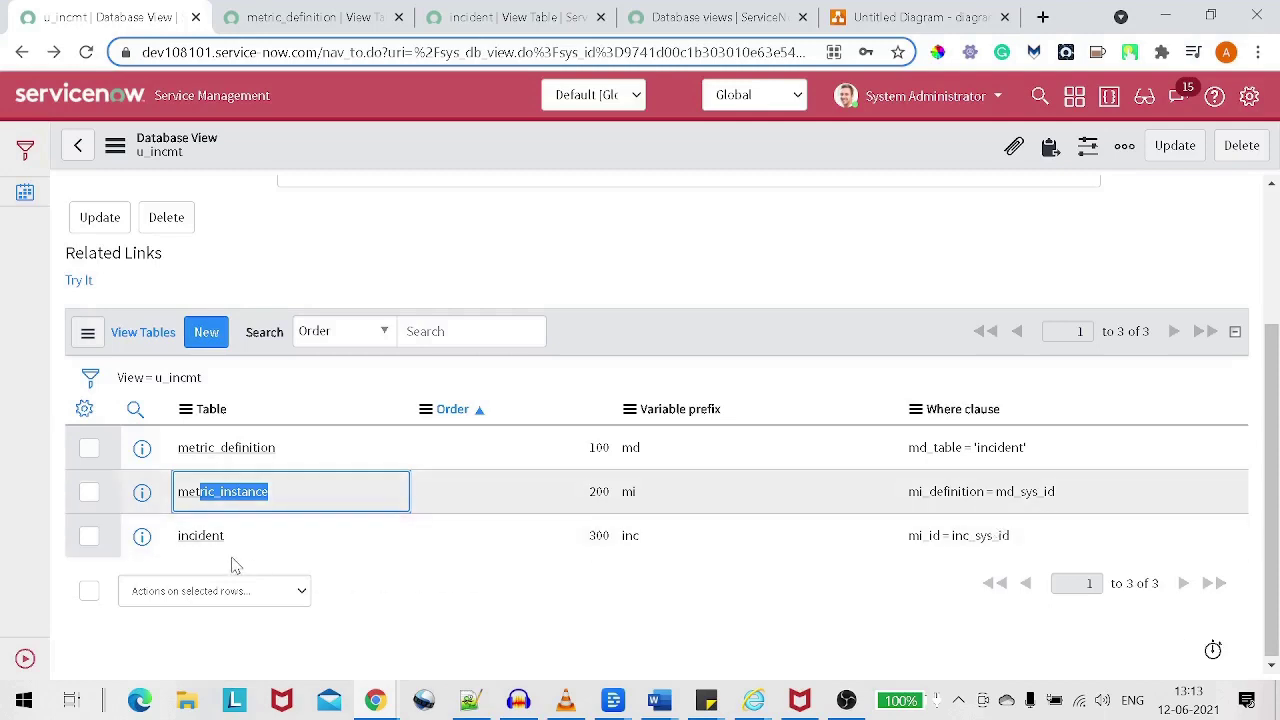
{"action": "left_click_drag", "start_coordinate": [249, 560], "coordinate": [188, 555]}
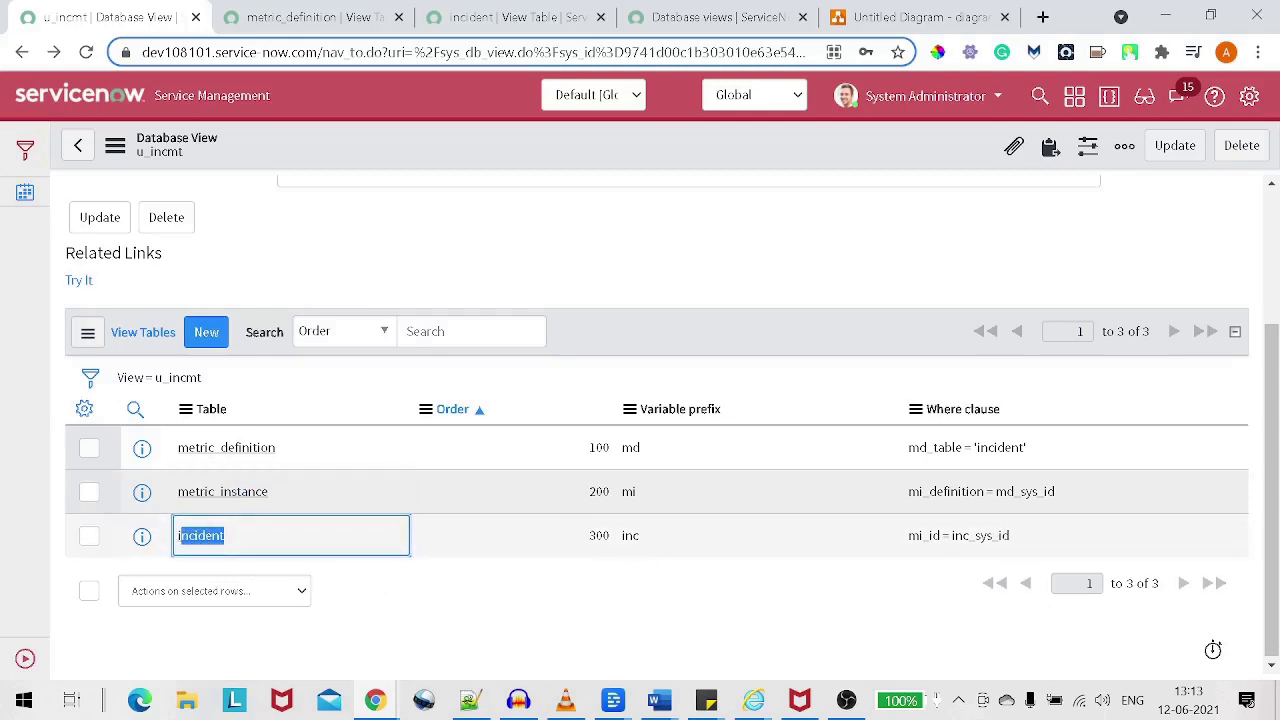
{"action": "left_click_drag", "start_coordinate": [944, 538], "coordinate": [916, 545]}
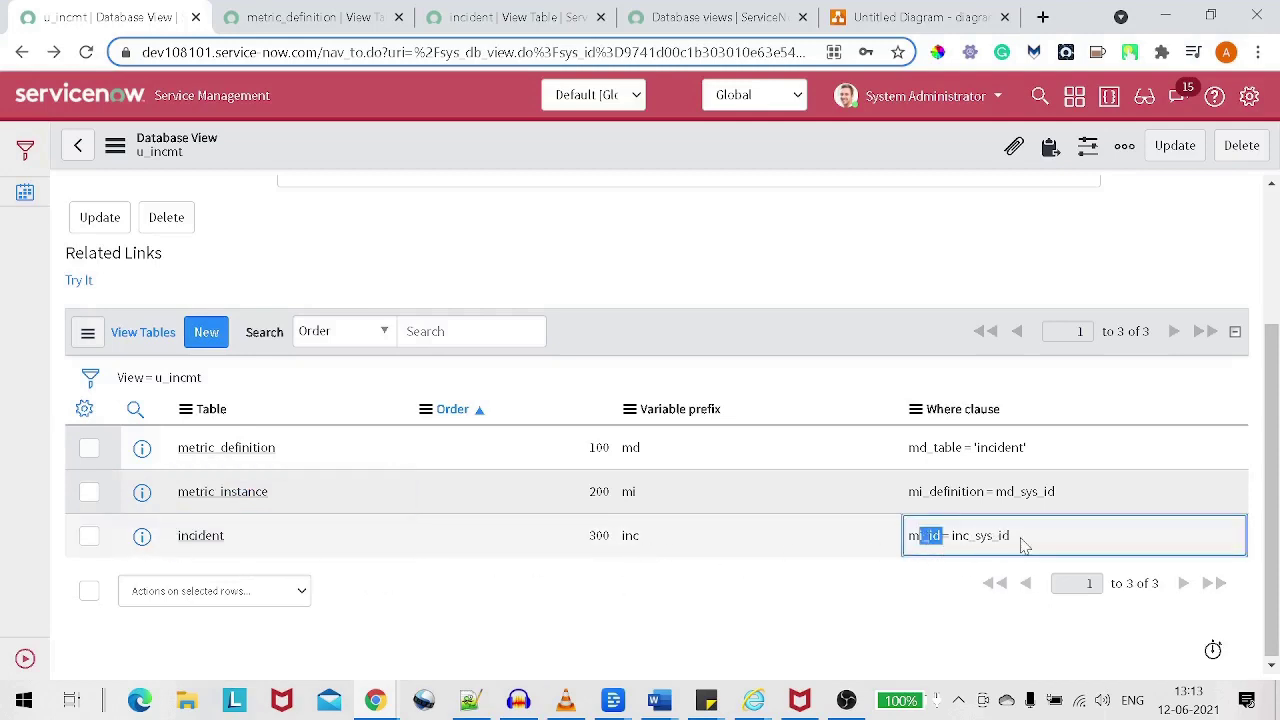
{"action": "left_click_drag", "start_coordinate": [1010, 540], "coordinate": [962, 538]}
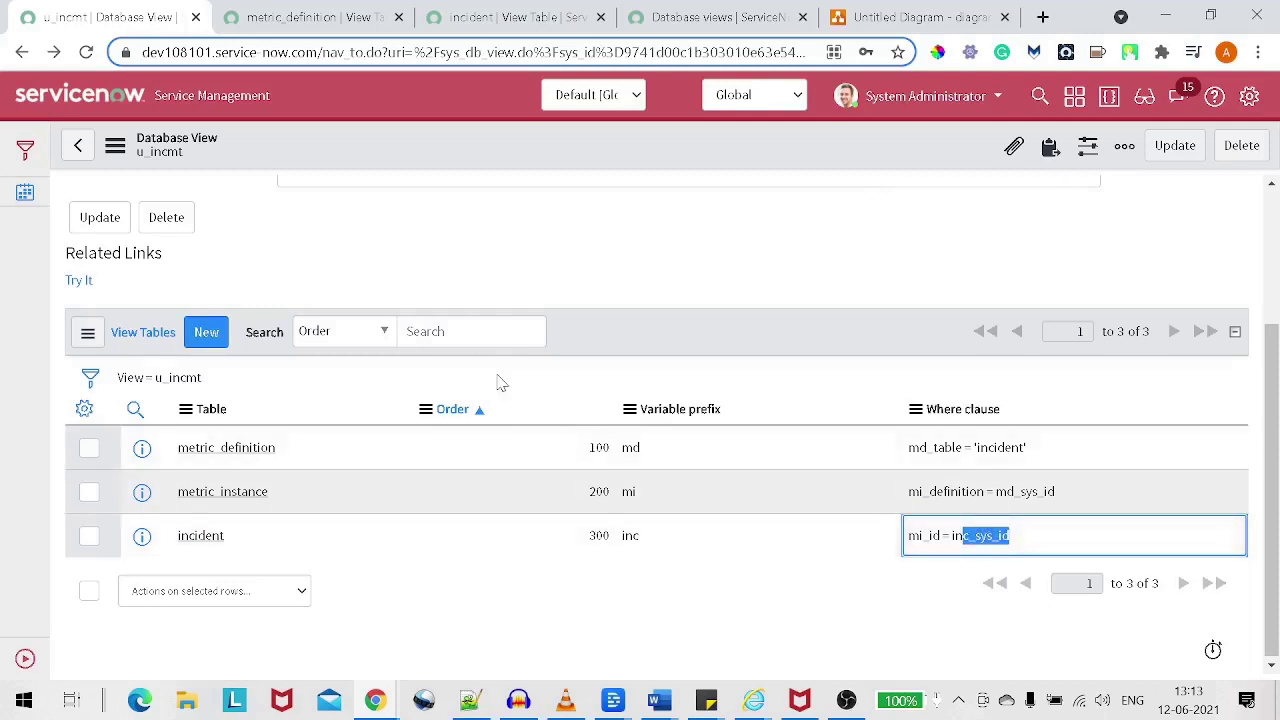
Update the u_incmt database view and try it to open the list of joined records.
{"action": "scroll", "coordinate": [497, 380], "scroll_direction": "up", "scroll_amount": 2}
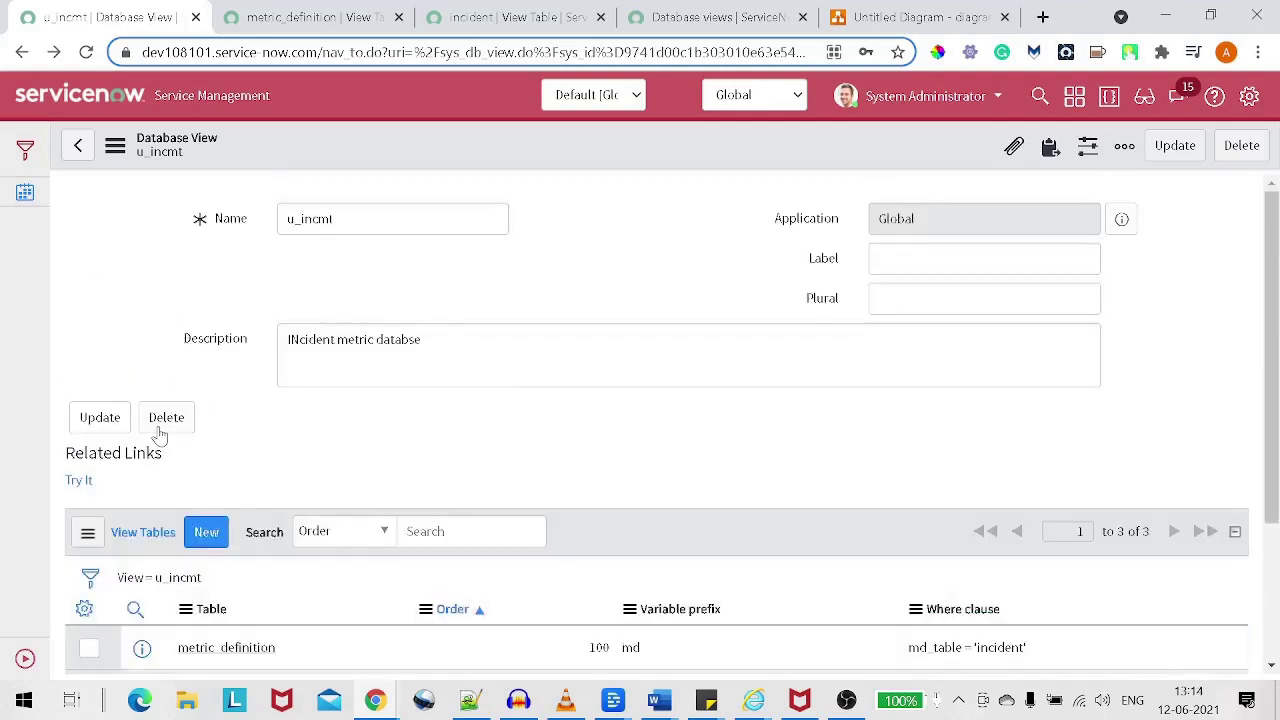
{"action": "left_click", "coordinate": [100, 417]}
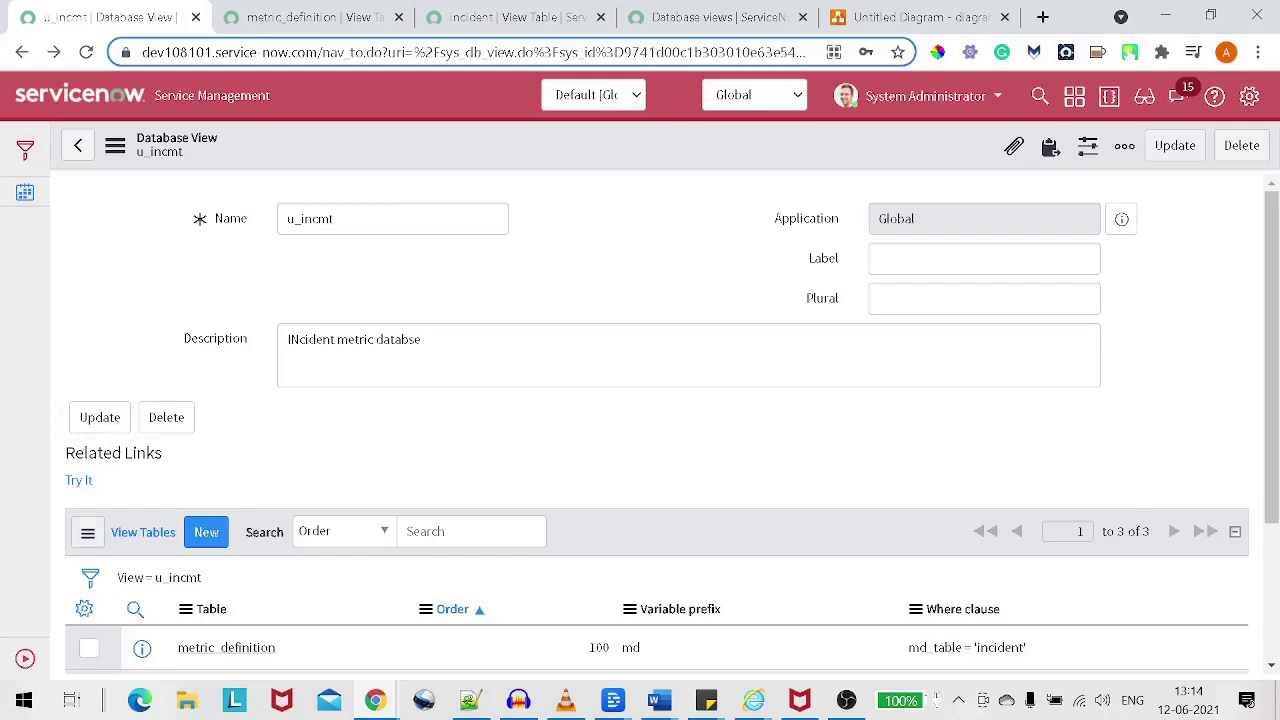
{"action": "left_click", "coordinate": [79, 480]}
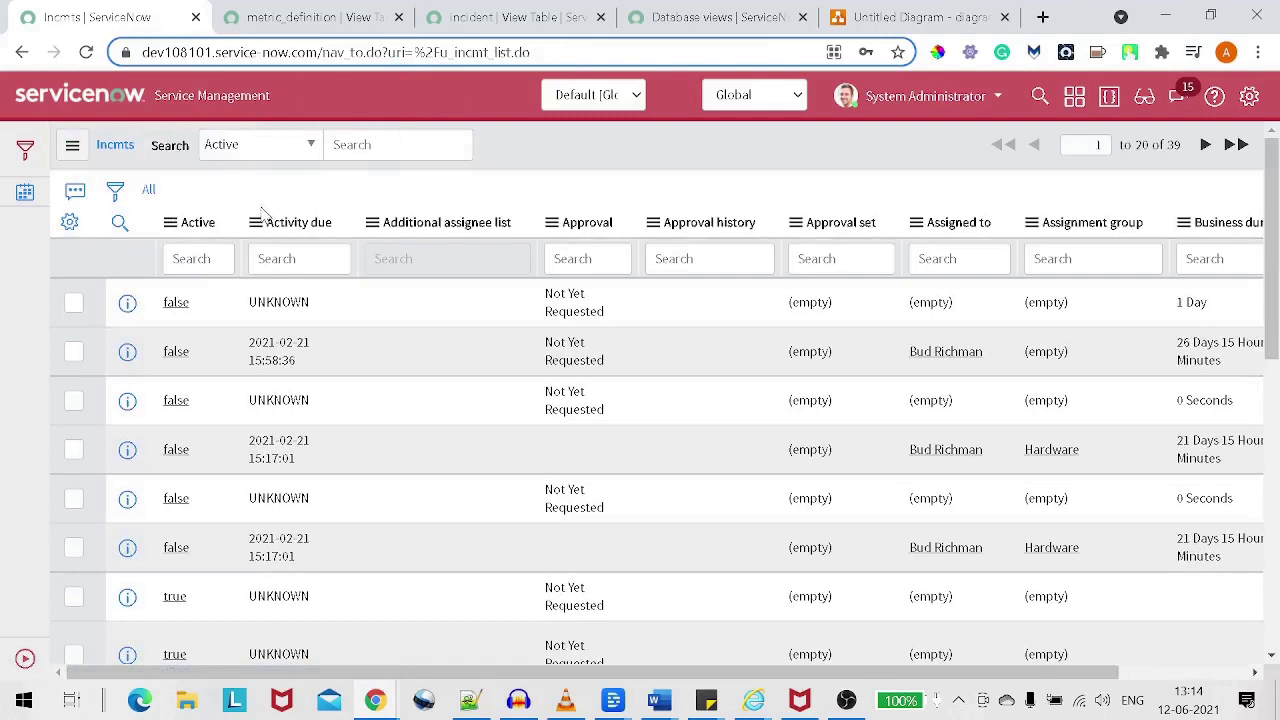
Examine the Incmts list and the columns available for it from the joined tables, leaving the column selection as it is.
{"action": "left_click_drag", "start_coordinate": [152, 152], "coordinate": [711, 308]}
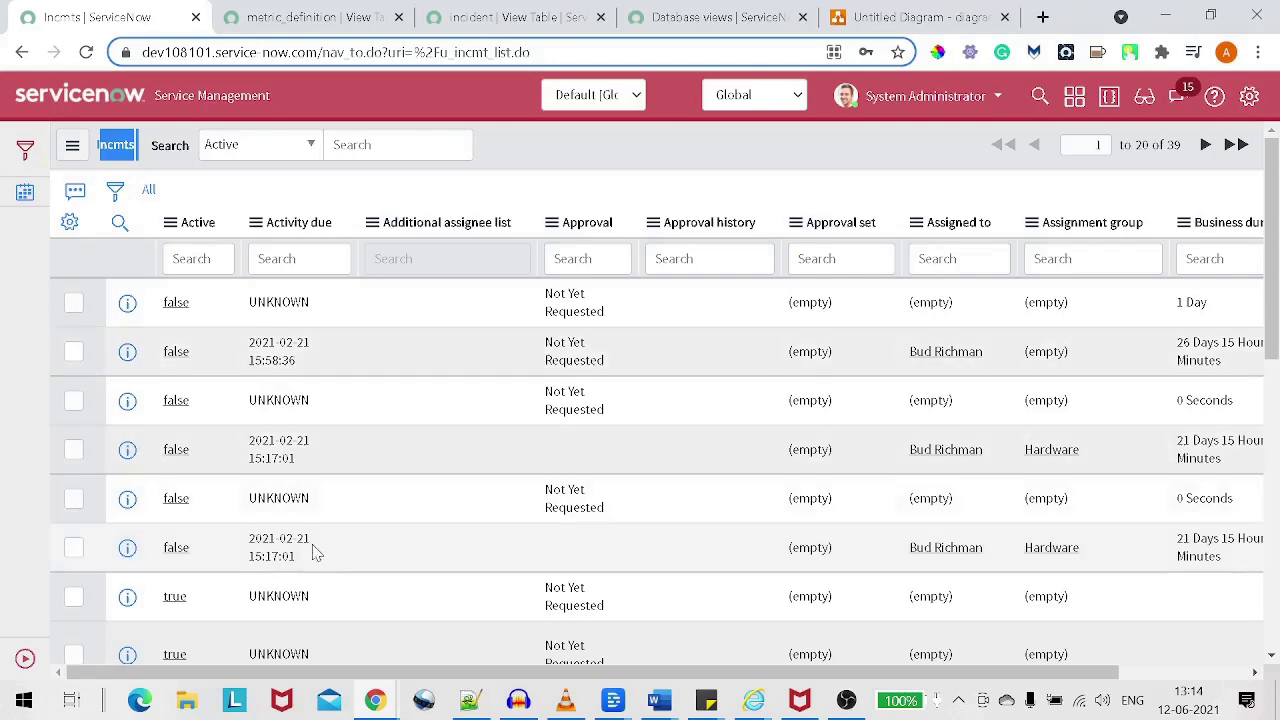
{"action": "left_click", "coordinate": [69, 222]}
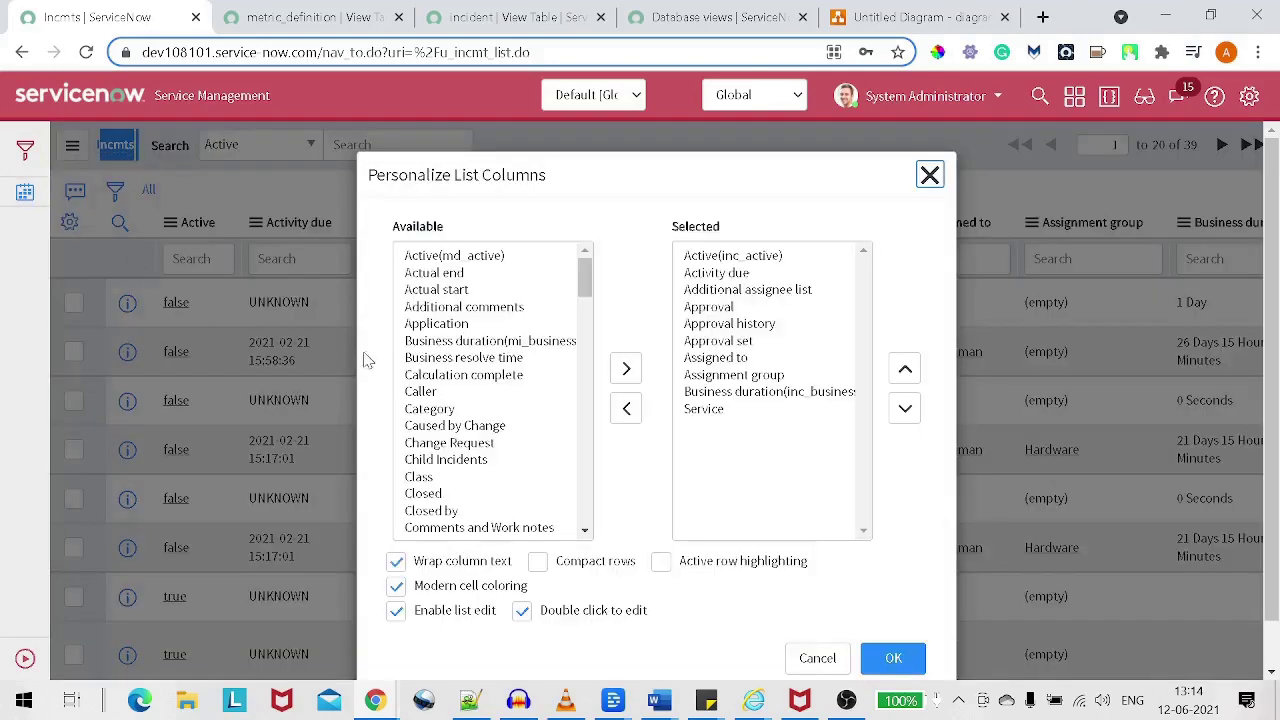
{"action": "scroll", "coordinate": [431, 333], "scroll_direction": "down", "scroll_amount": 8}
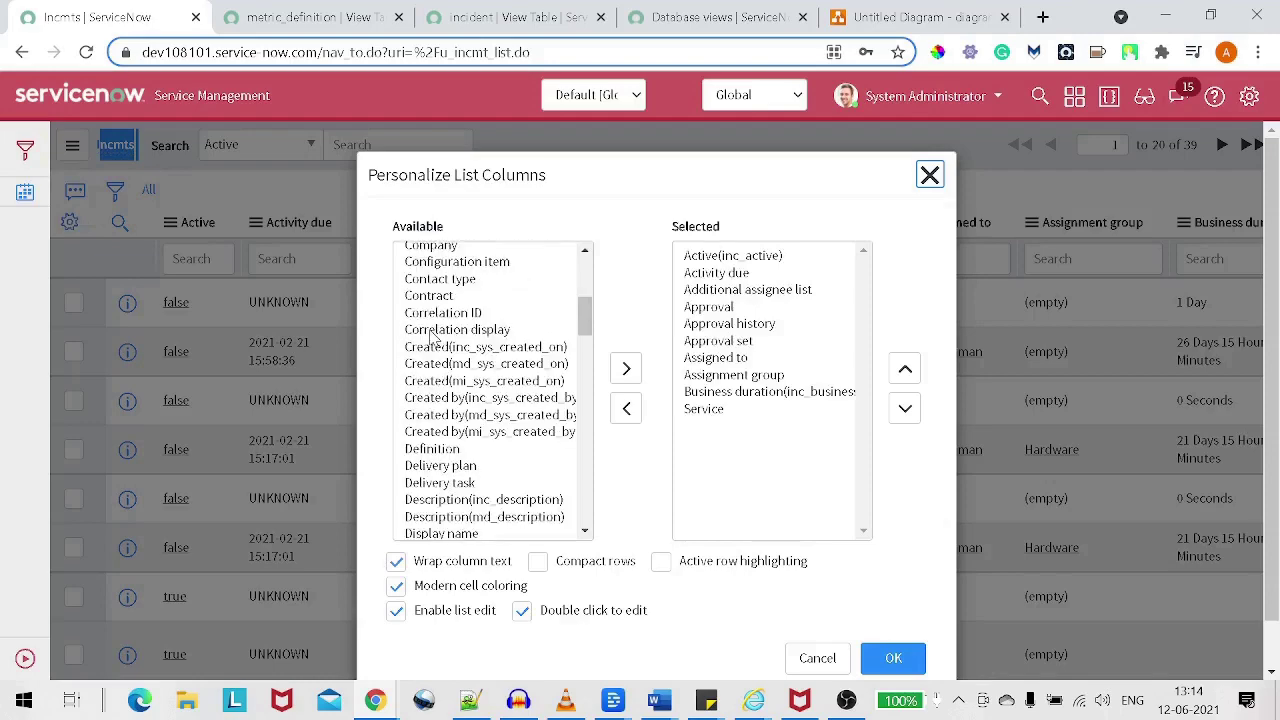
{"action": "scroll", "coordinate": [431, 333], "scroll_direction": "down", "scroll_amount": 8}
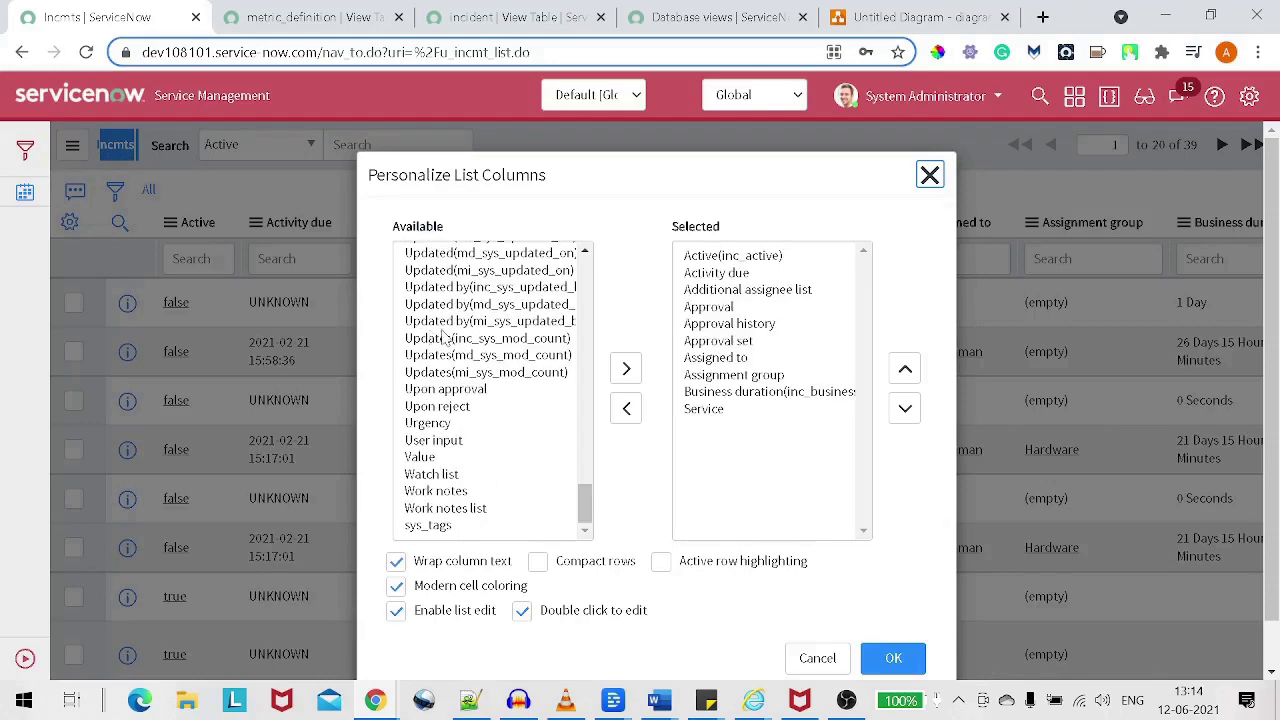
{"action": "left_click", "coordinate": [929, 176]}
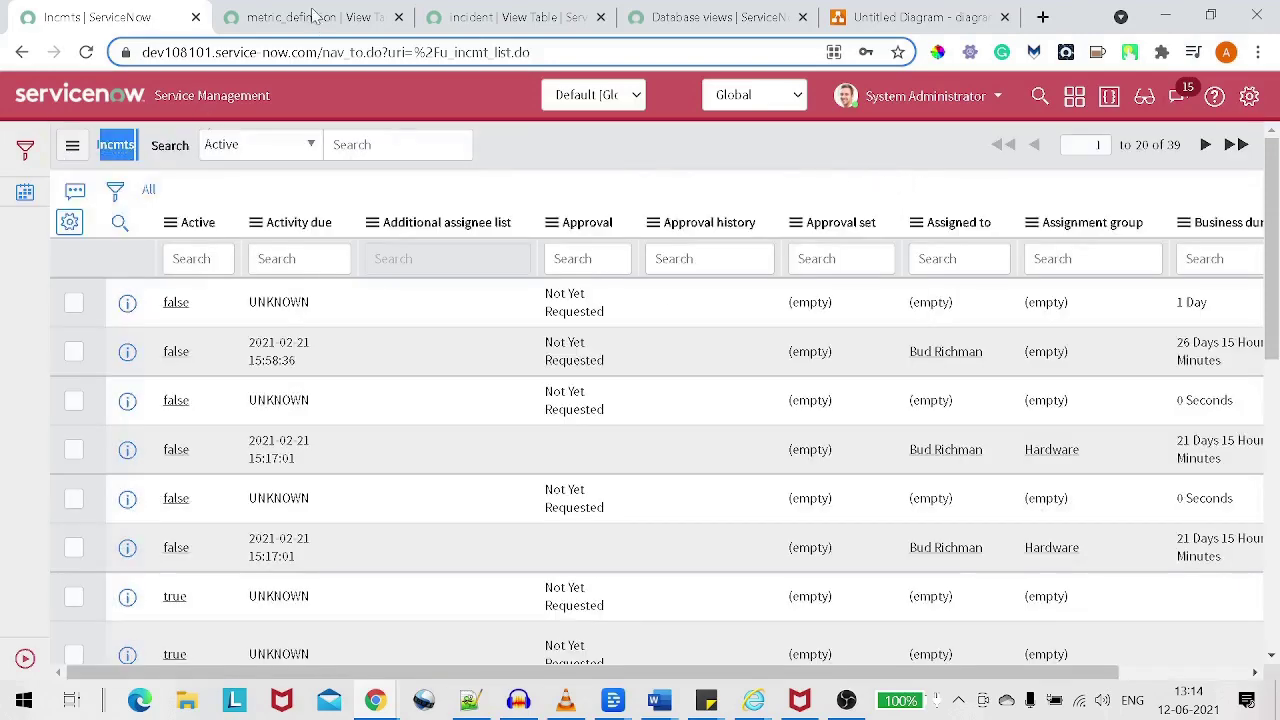
Filter the application navigator for report and start creating a new report.
{"action": "left_click", "coordinate": [25, 658]}
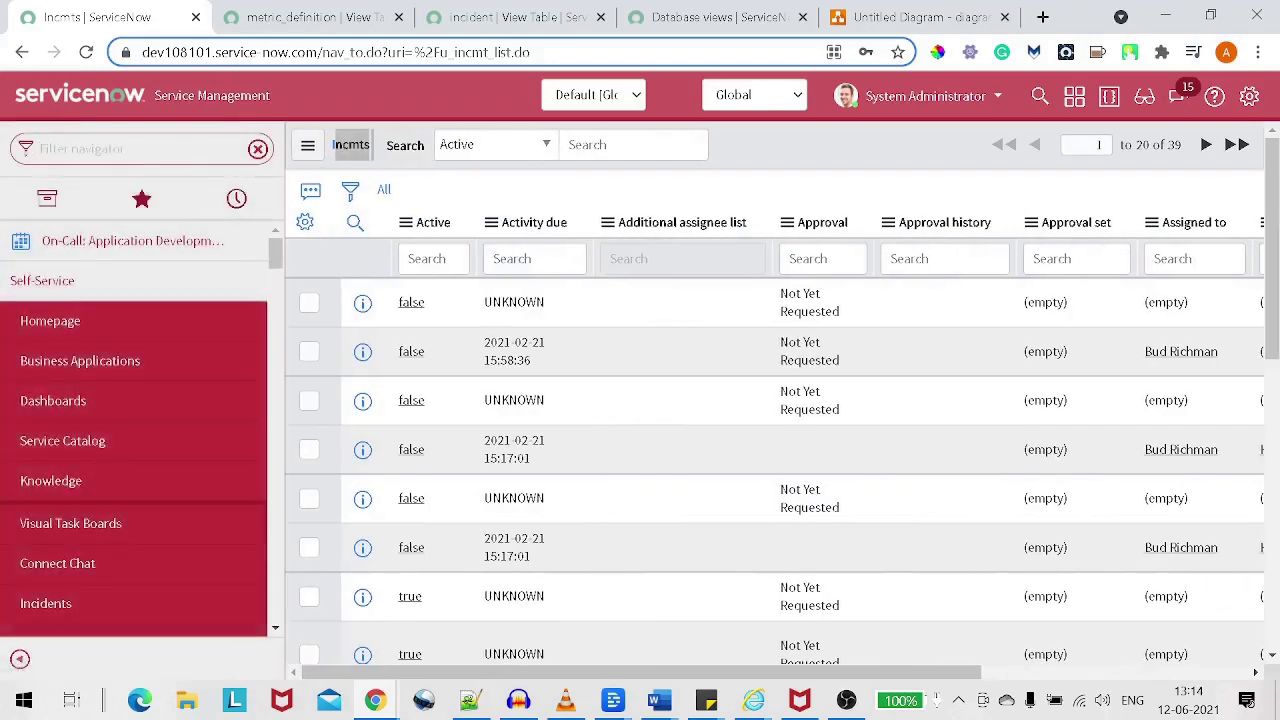
{"action": "type", "text": "re"}
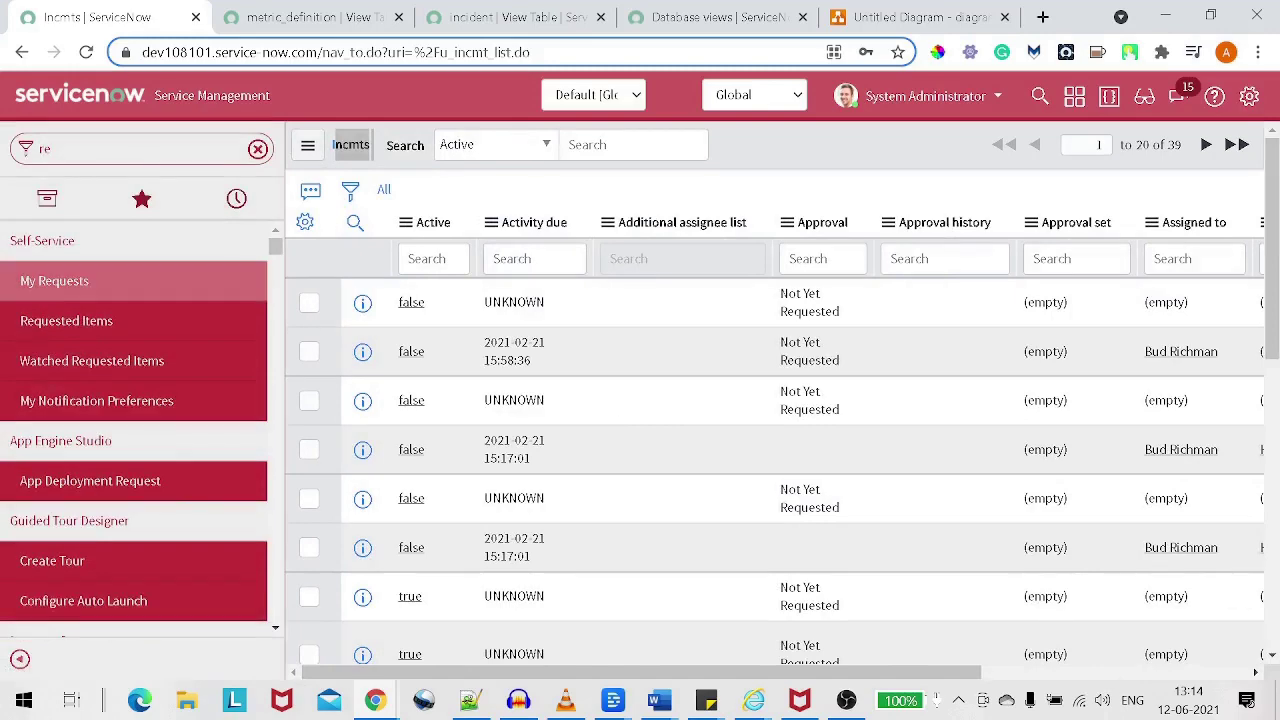
{"action": "type", "text": "port"}
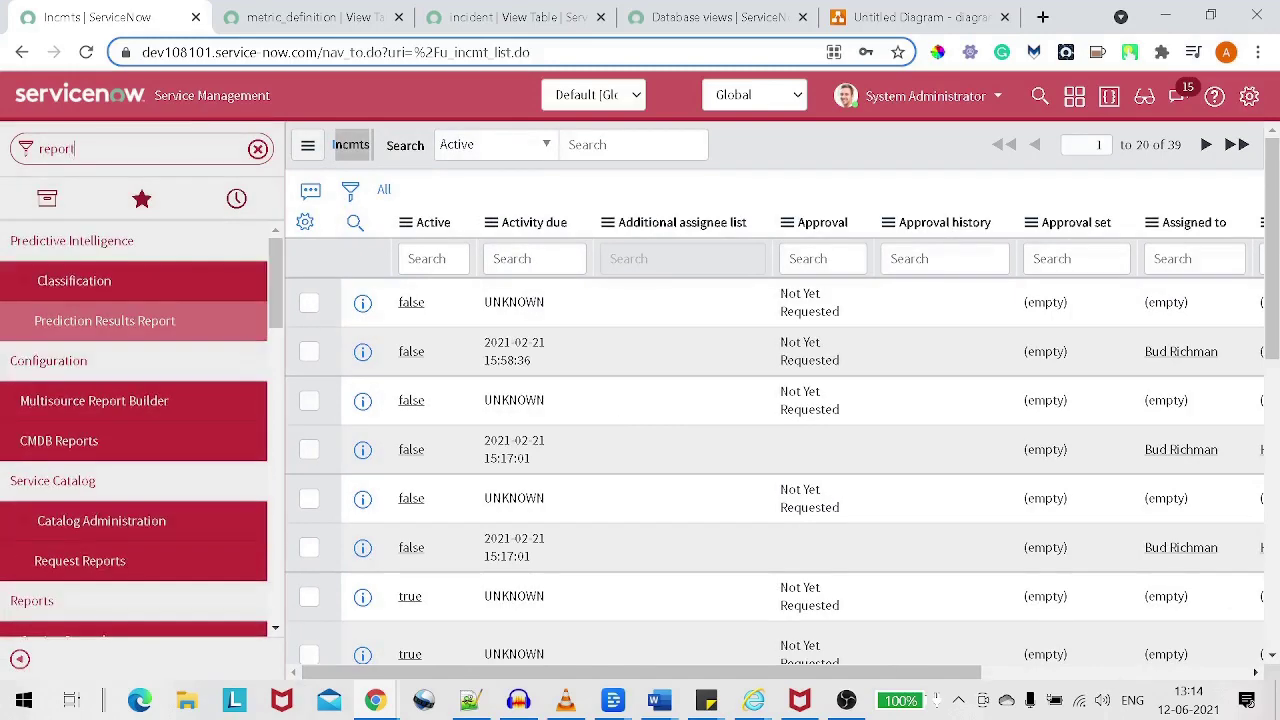
{"action": "scroll", "coordinate": [224, 357], "scroll_direction": "down", "scroll_amount": 4}
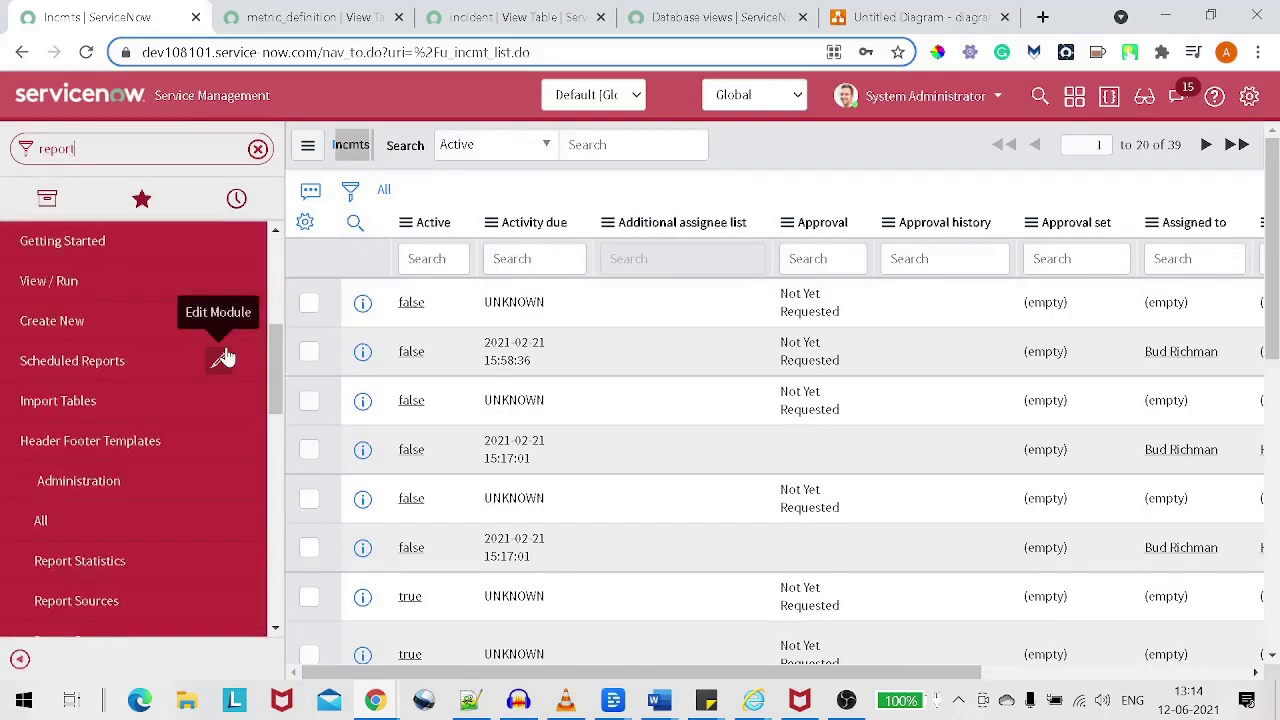
{"action": "key", "text": "ctrl+minus"}
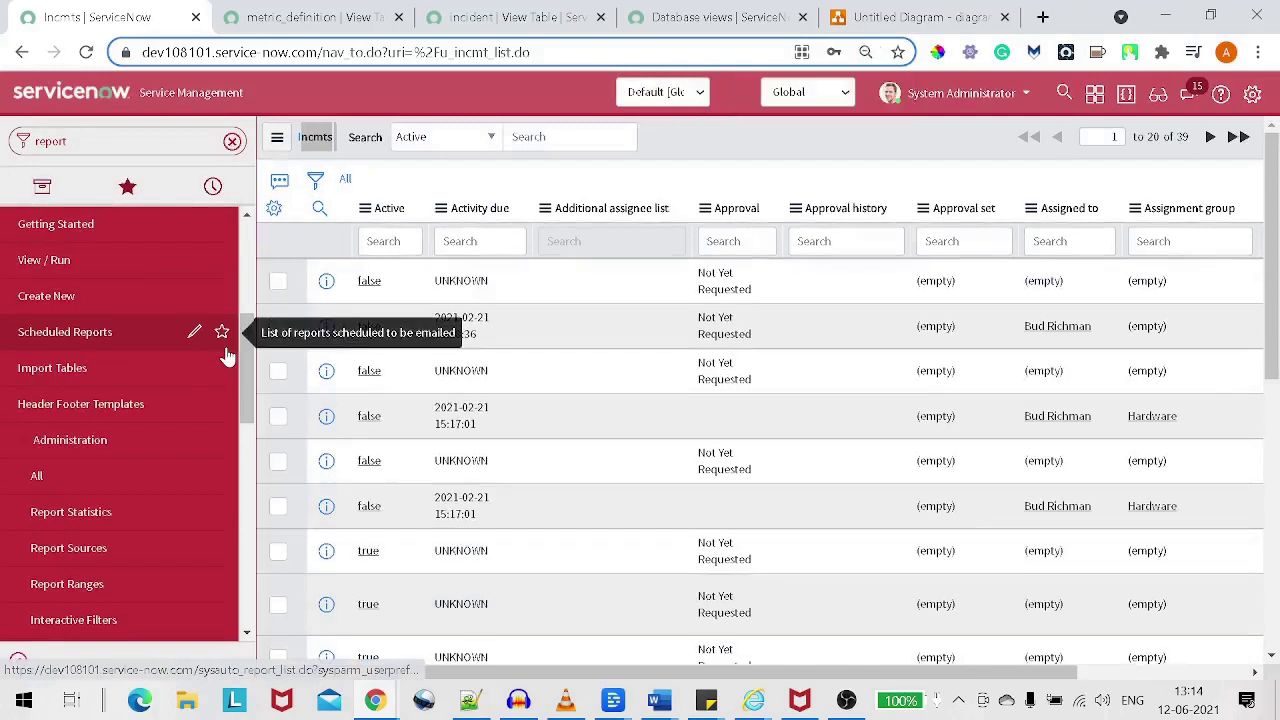
{"action": "scroll", "coordinate": [63, 370], "scroll_direction": "up", "scroll_amount": 3}
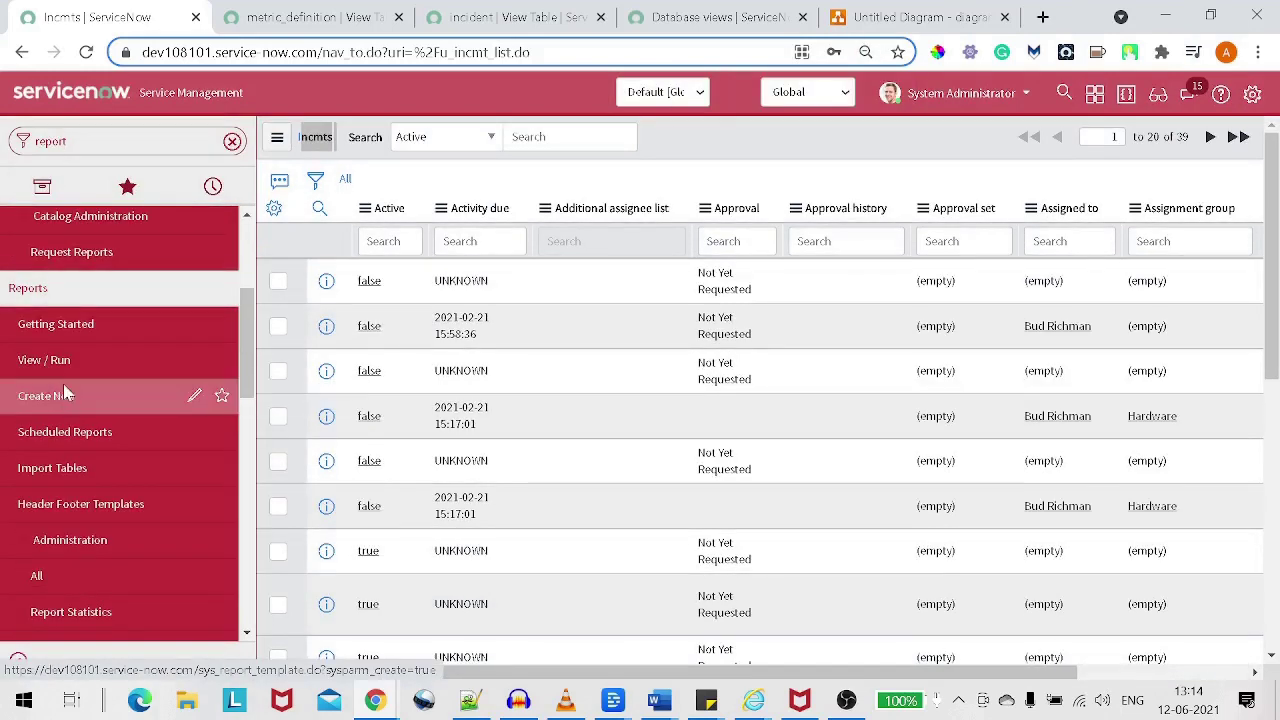
{"action": "left_click", "coordinate": [65, 394]}
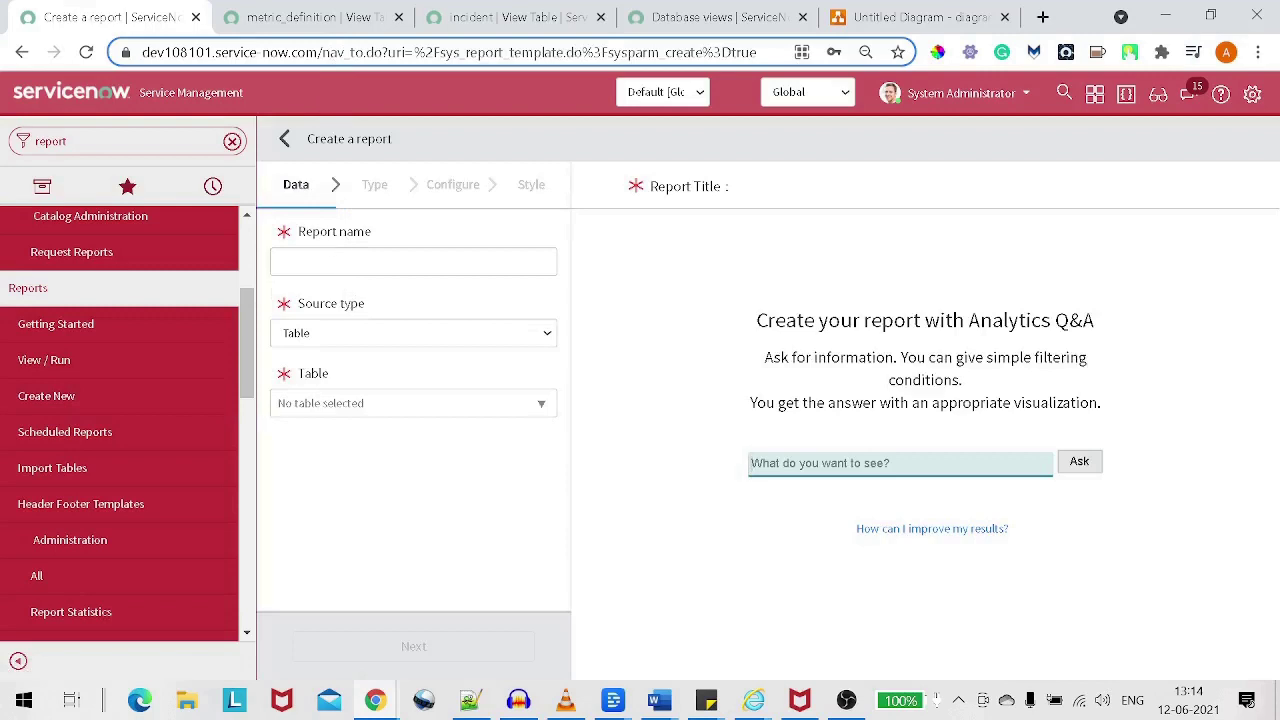
Name the report "MEtric_INcident demo", keep Table as its source type and base it on the Incmt [u_incmt] table.
{"action": "left_click", "coordinate": [337, 256]}
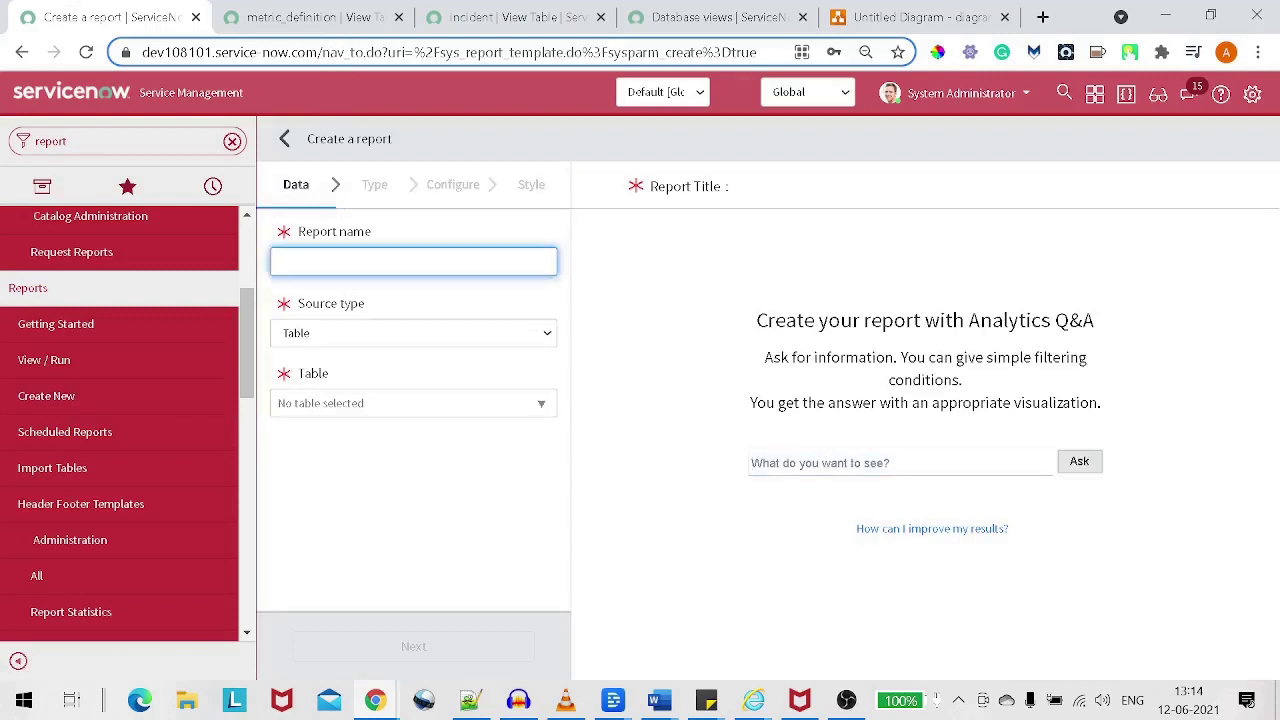
{"action": "type", "text": "MEtric_INcident"}
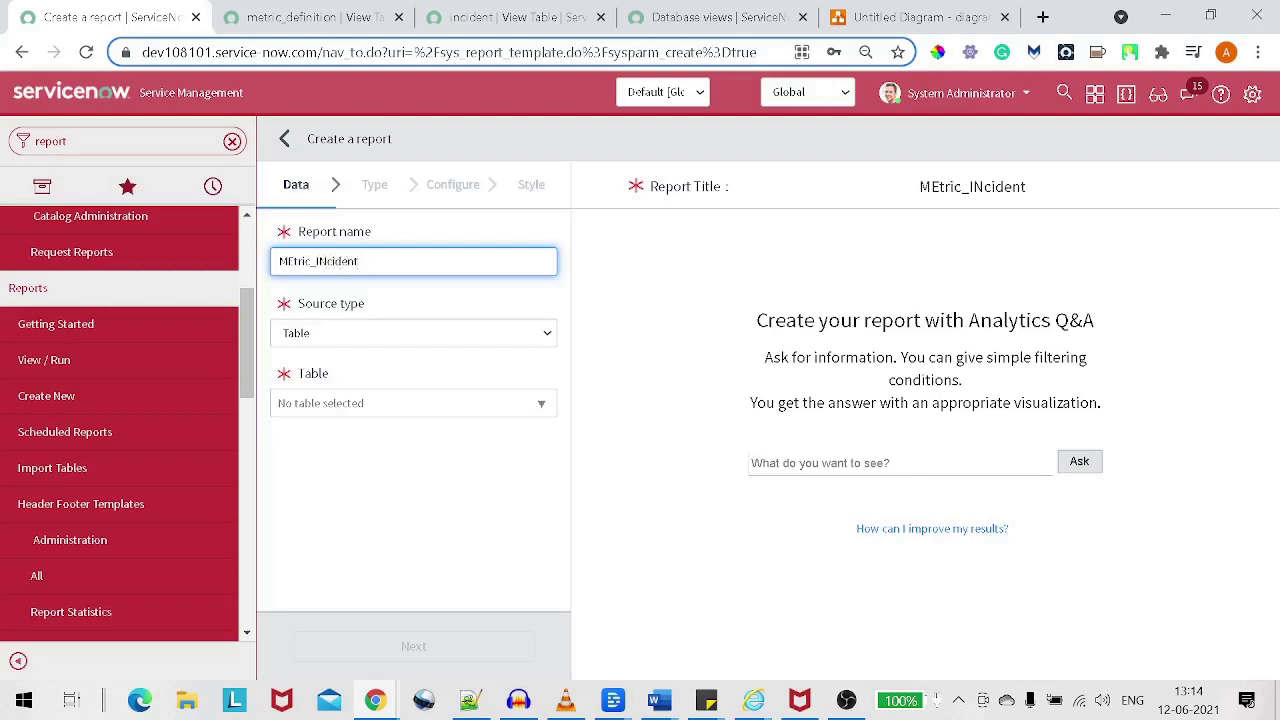
{"action": "type", "text": " demo"}
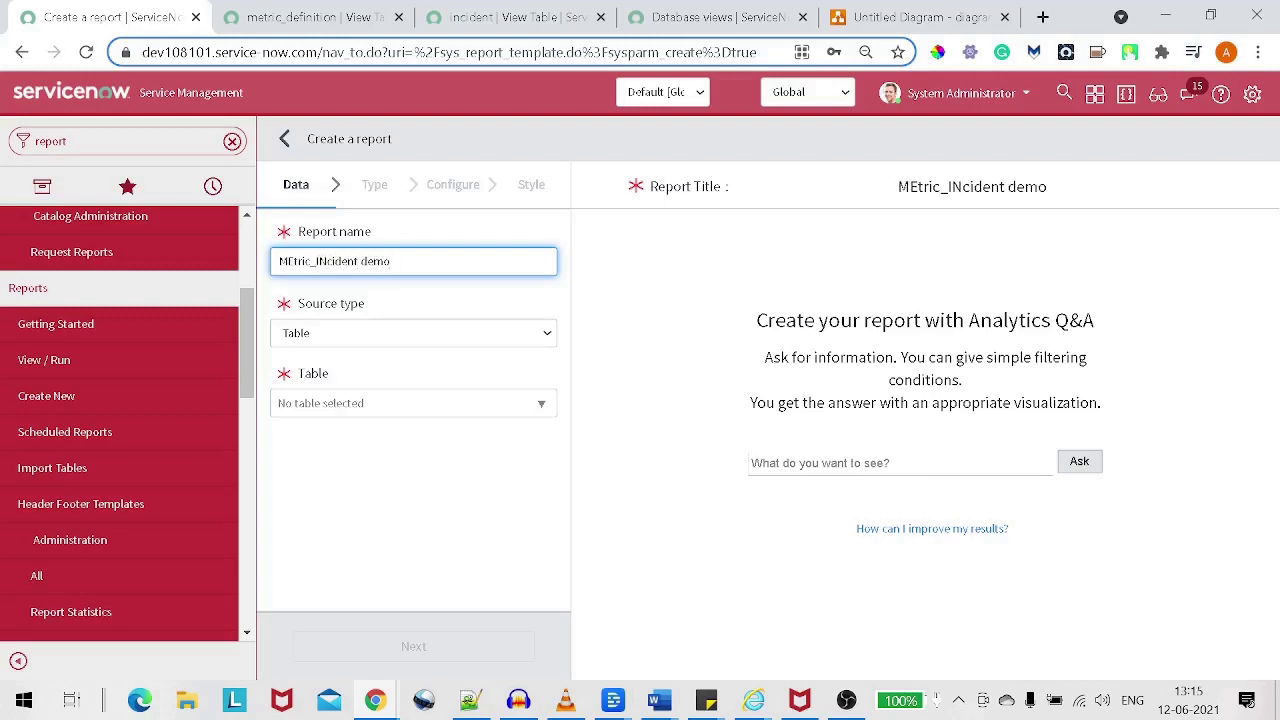
{"action": "left_click", "coordinate": [391, 343]}
{"action": "left_click", "coordinate": [360, 410]}
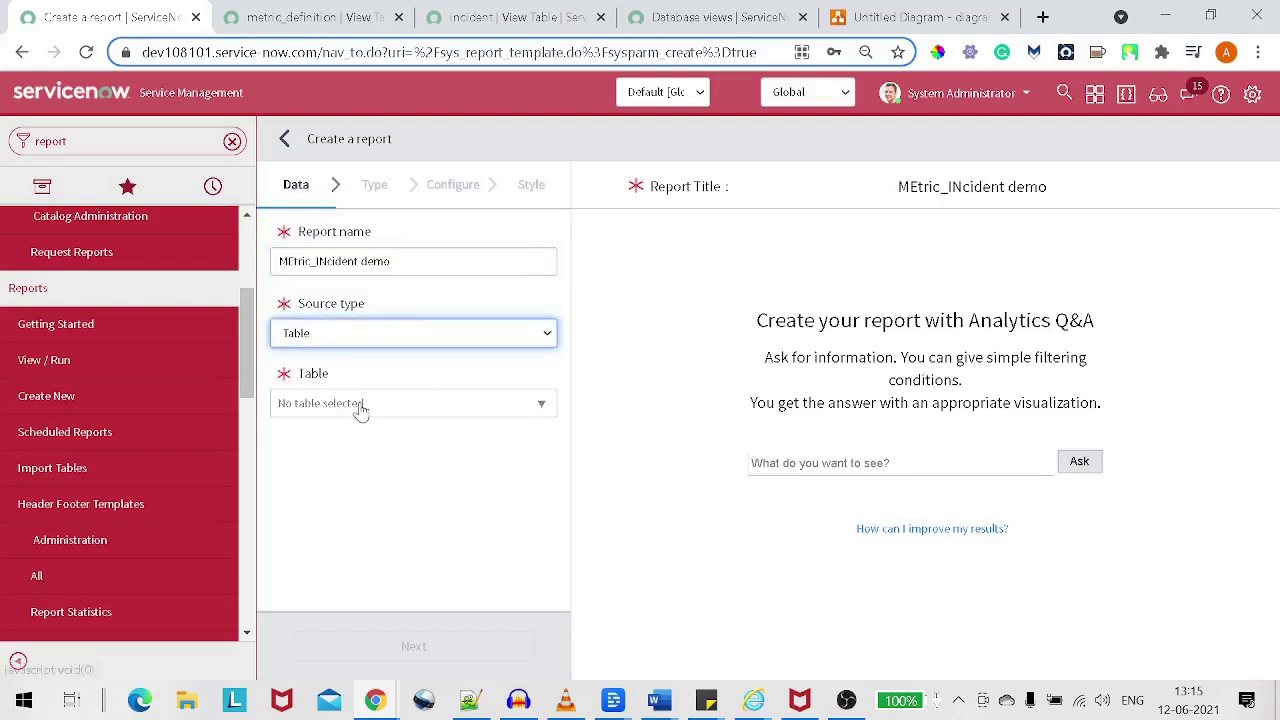
{"action": "left_click", "coordinate": [360, 410]}
{"action": "type", "text": "u"}
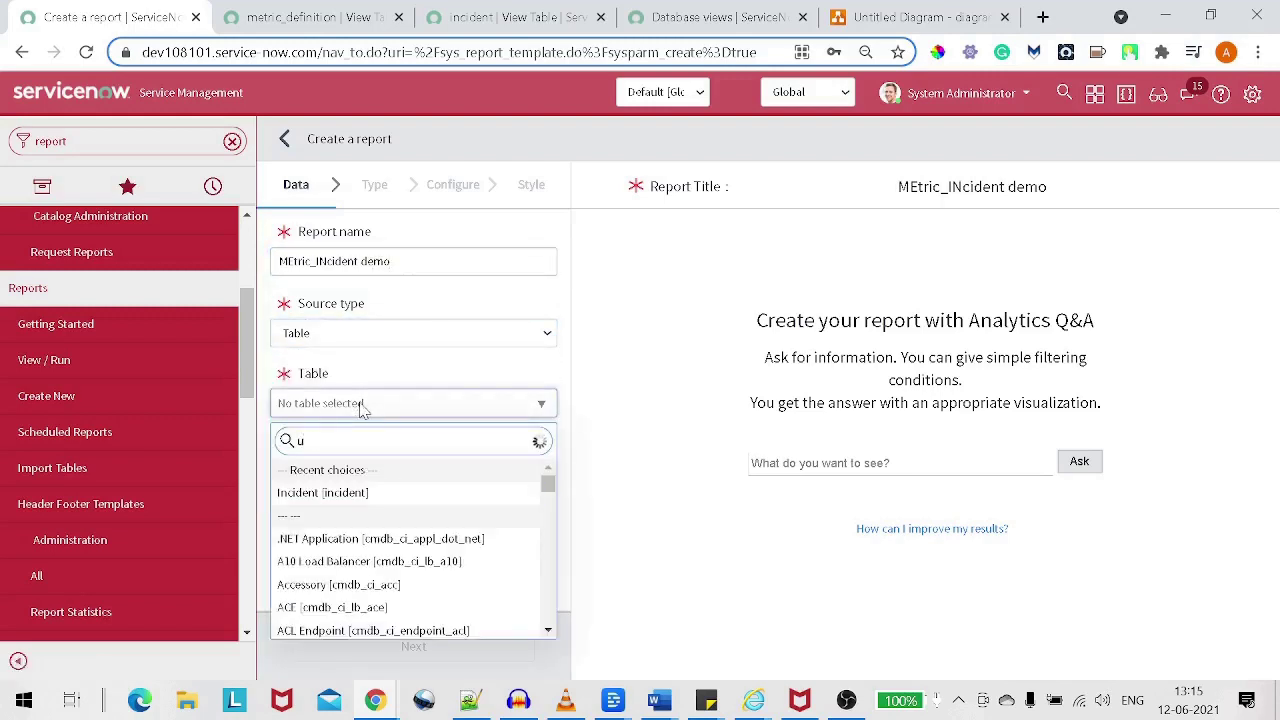
{"action": "type", "text": "_inc"}
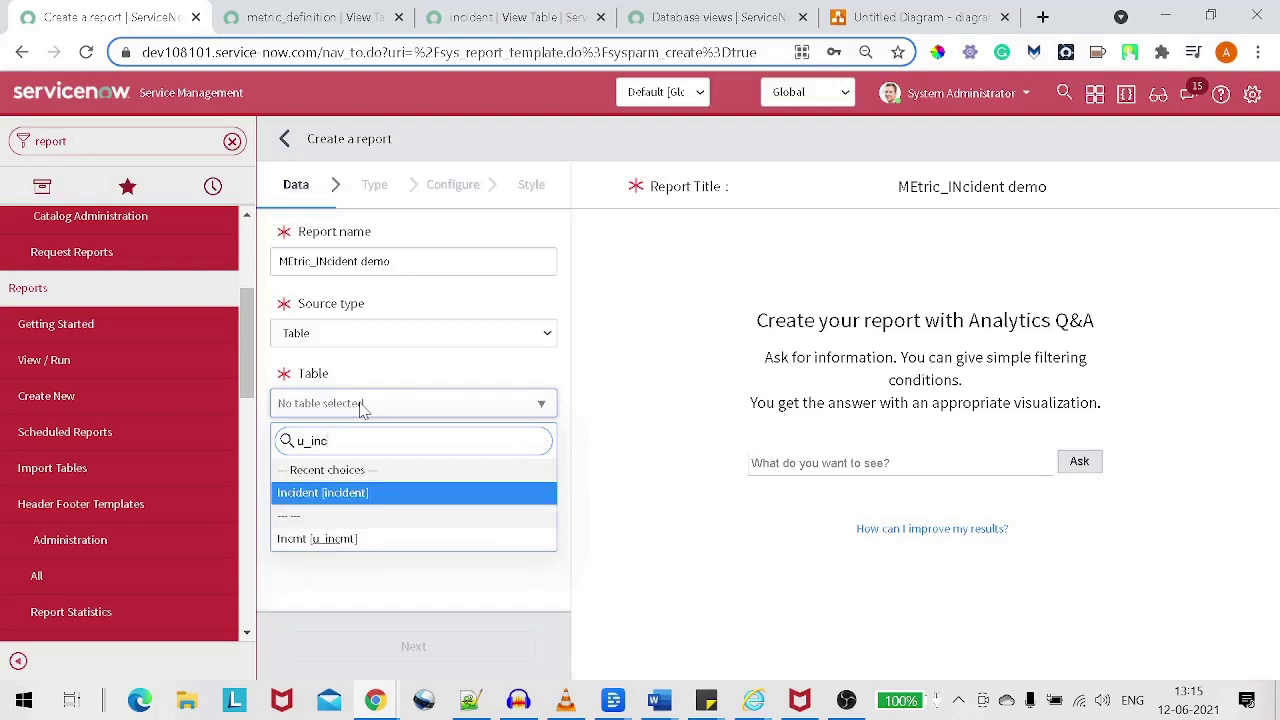
{"action": "left_click", "coordinate": [333, 538]}
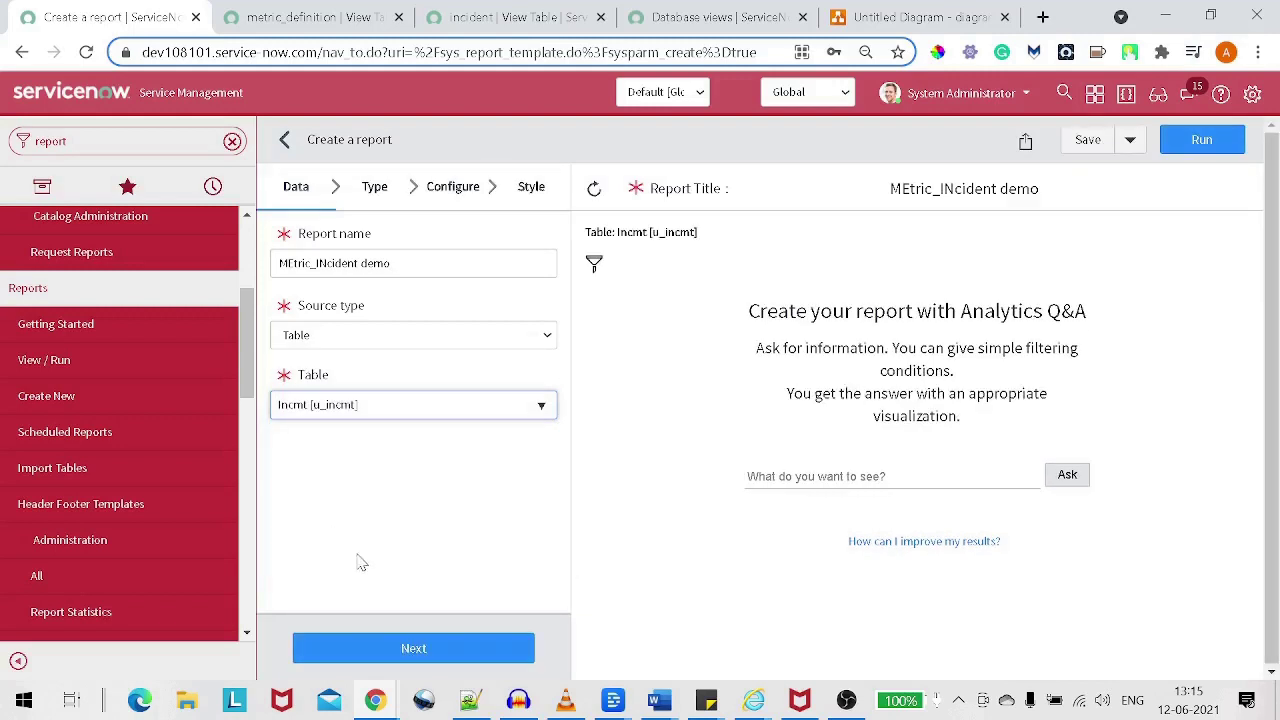
{"action": "left_click", "coordinate": [389, 648]}
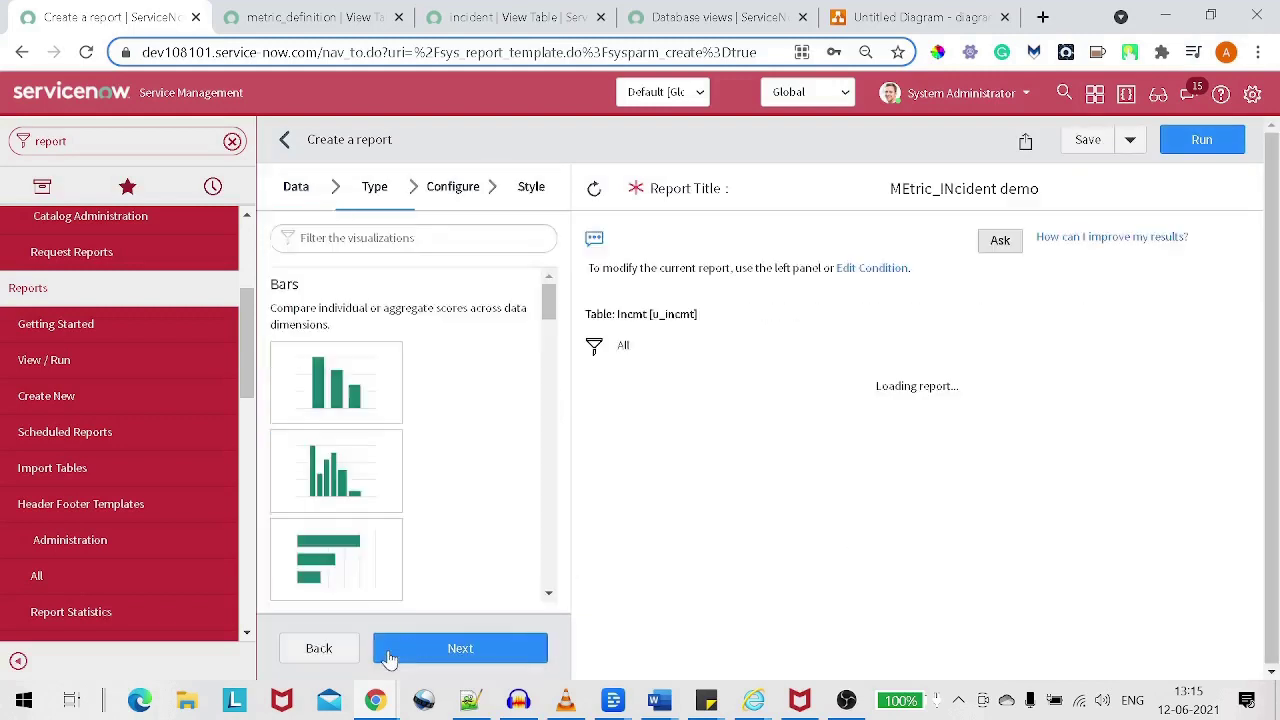
Choose the Bar visualization for the report and group it by ID.
{"action": "left_click", "coordinate": [322, 405]}
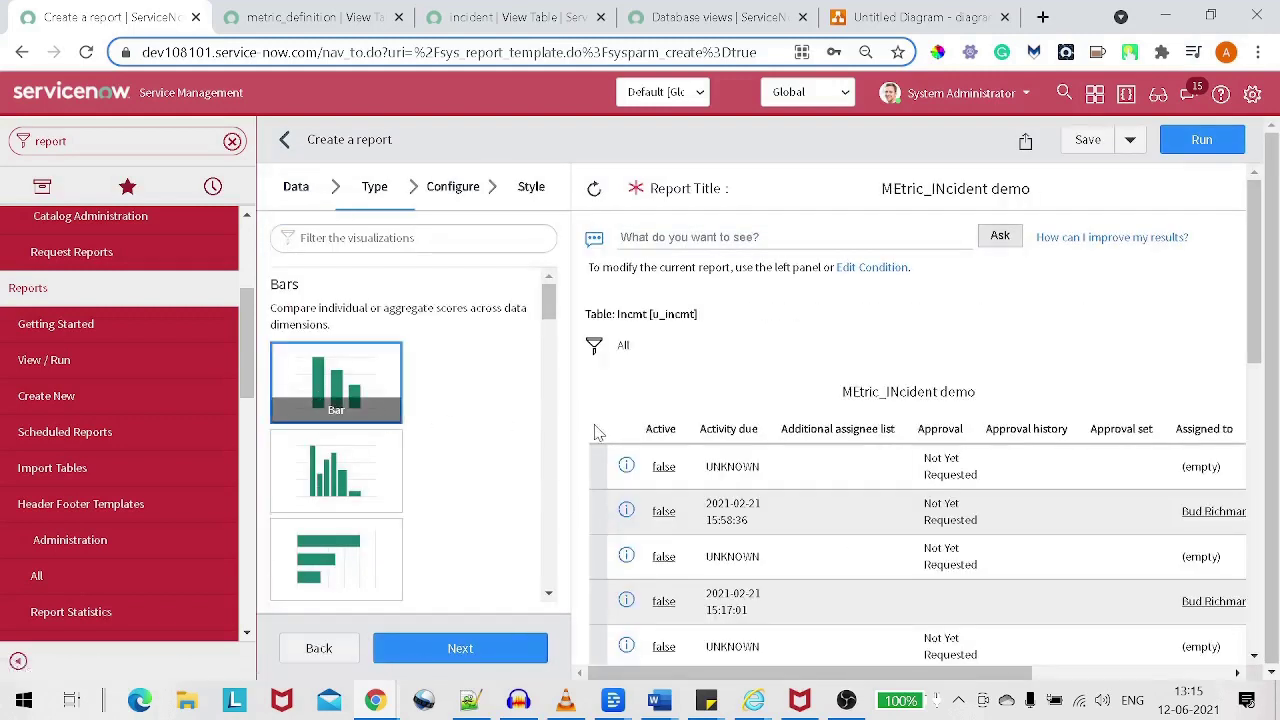
{"action": "left_click", "coordinate": [508, 647]}
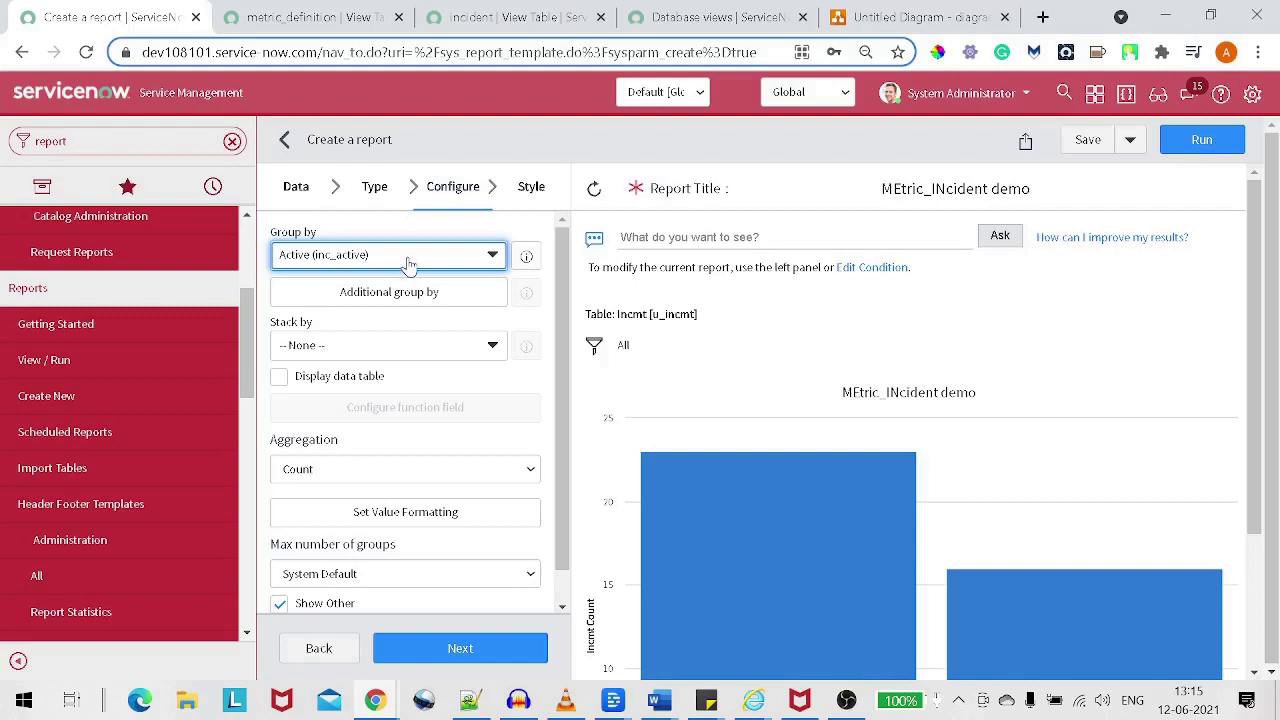
{"action": "left_click", "coordinate": [403, 262]}
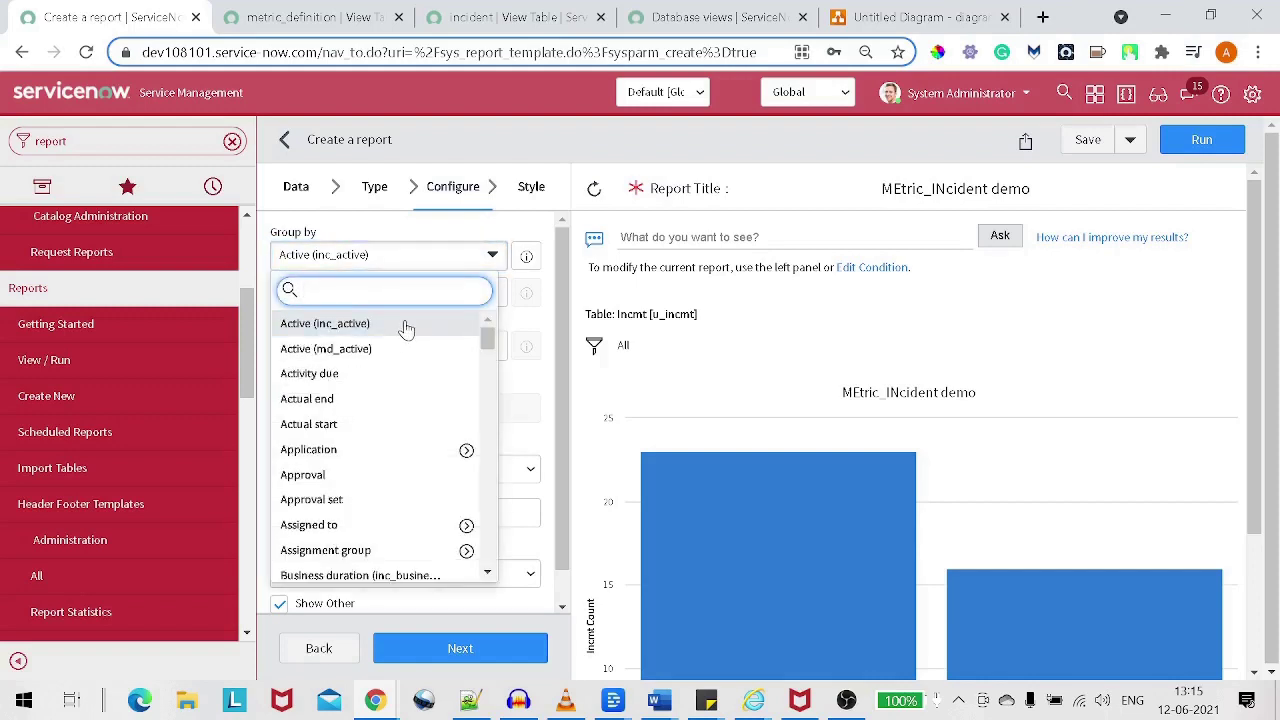
{"action": "type", "text": "id"}
{"action": "left_click", "coordinate": [360, 400]}
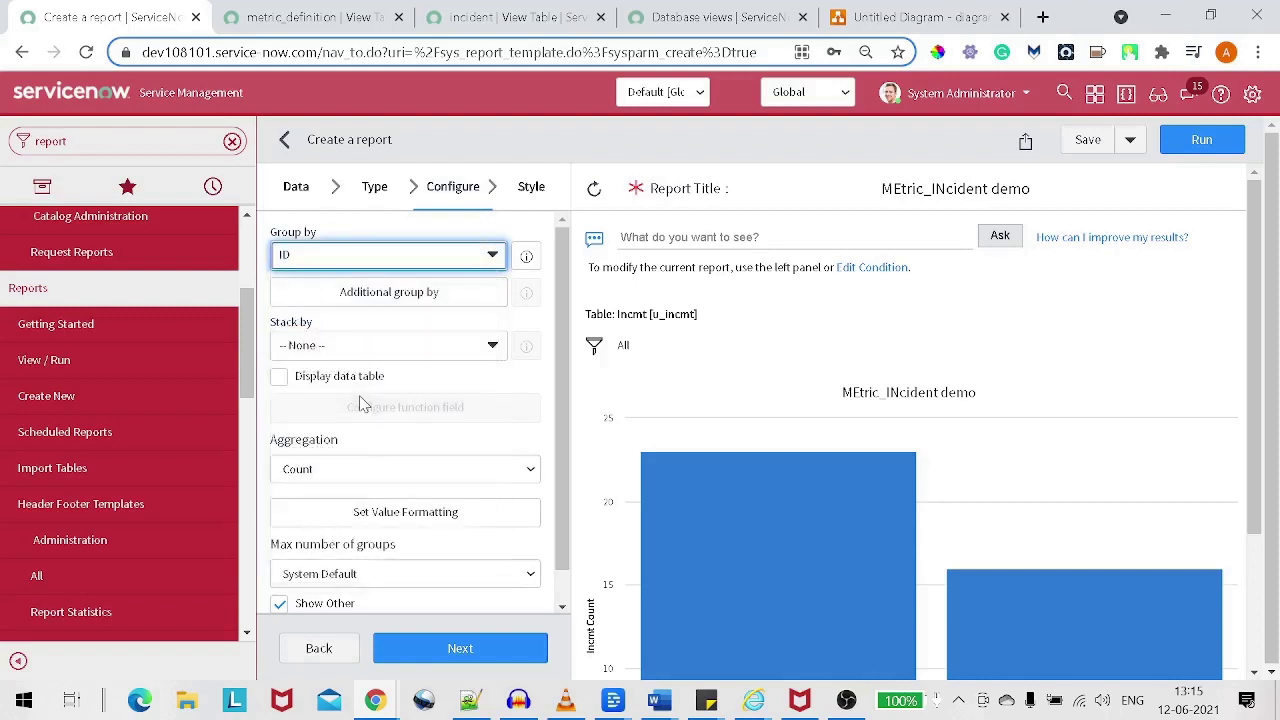
Aggregate the bar chart by the Sum of Duration (mi_duration) and proceed to the style settings.
{"action": "scroll", "coordinate": [363, 405], "scroll_direction": "down", "scroll_amount": 1}
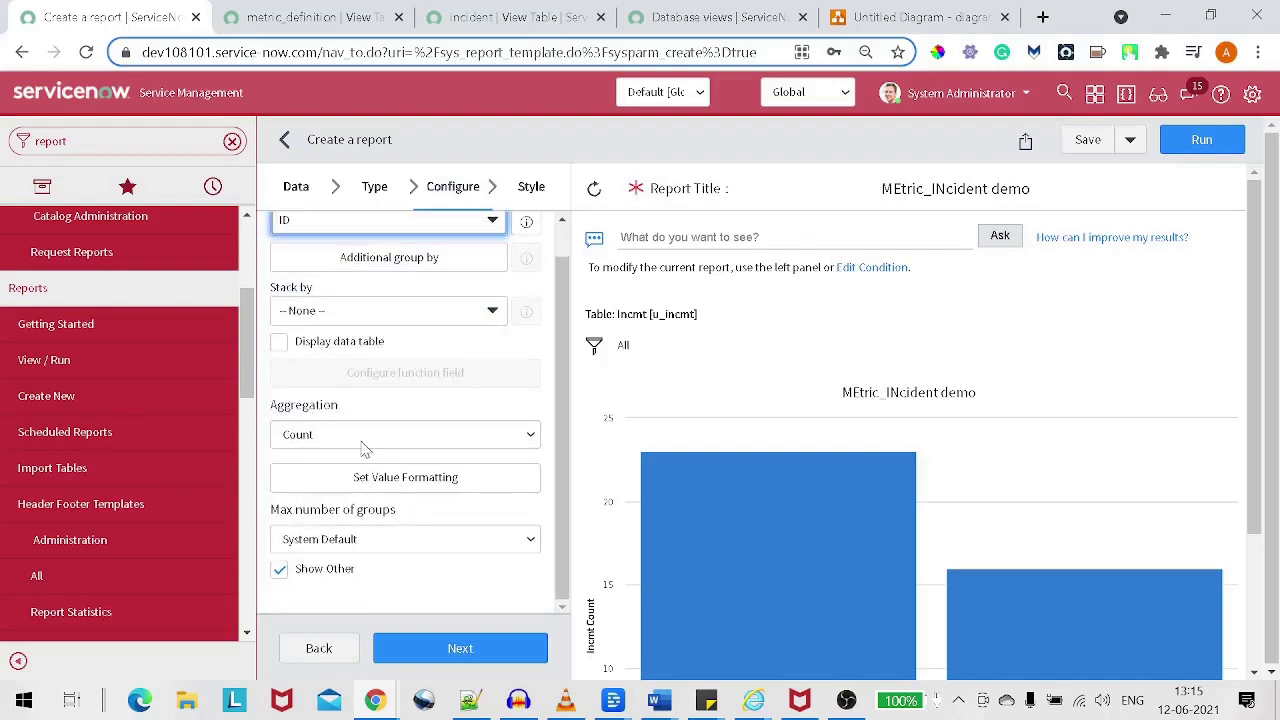
{"action": "left_click", "coordinate": [365, 440]}
{"action": "left_click", "coordinate": [370, 489]}
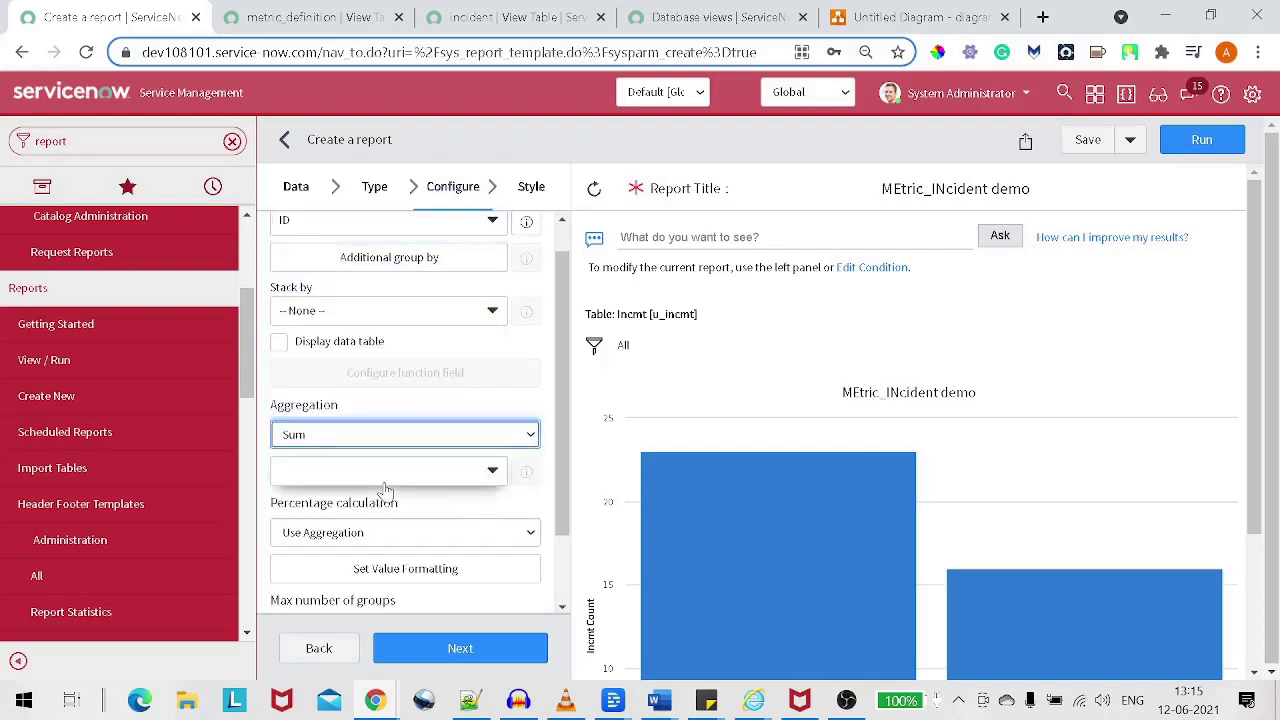
{"action": "scroll", "coordinate": [385, 489], "scroll_direction": "down", "scroll_amount": 2}
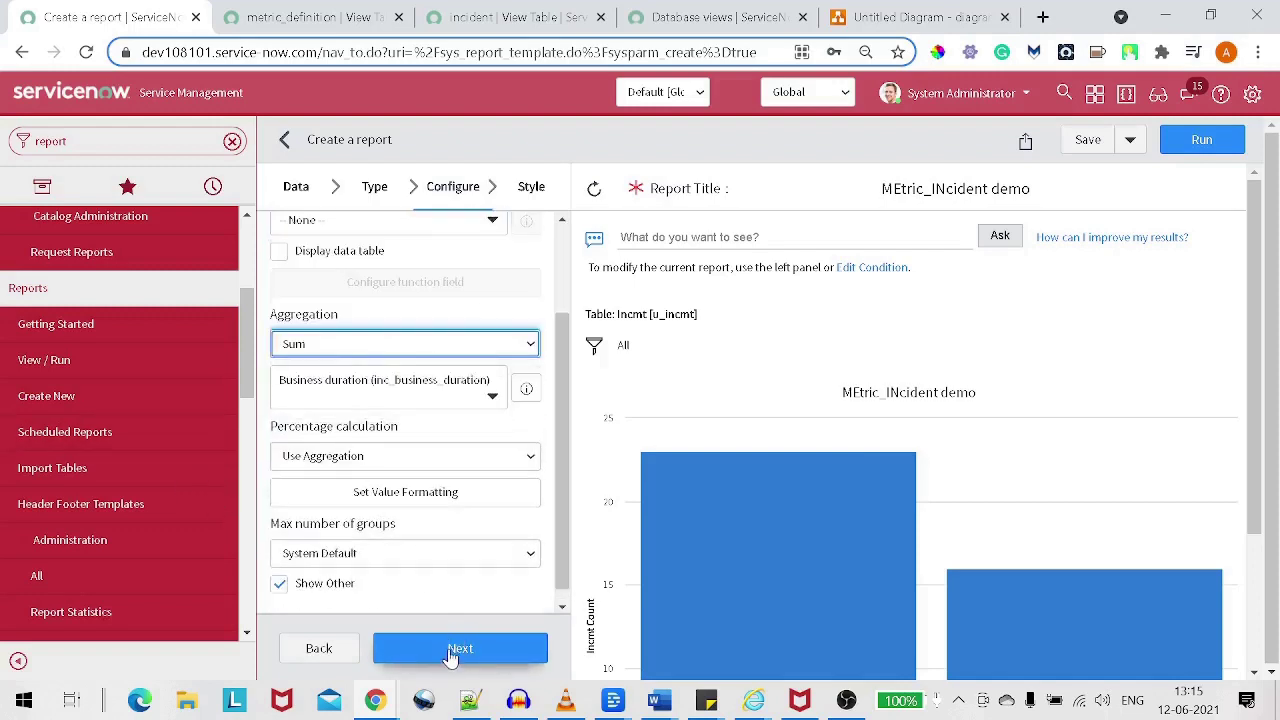
{"action": "left_click", "coordinate": [422, 398]}
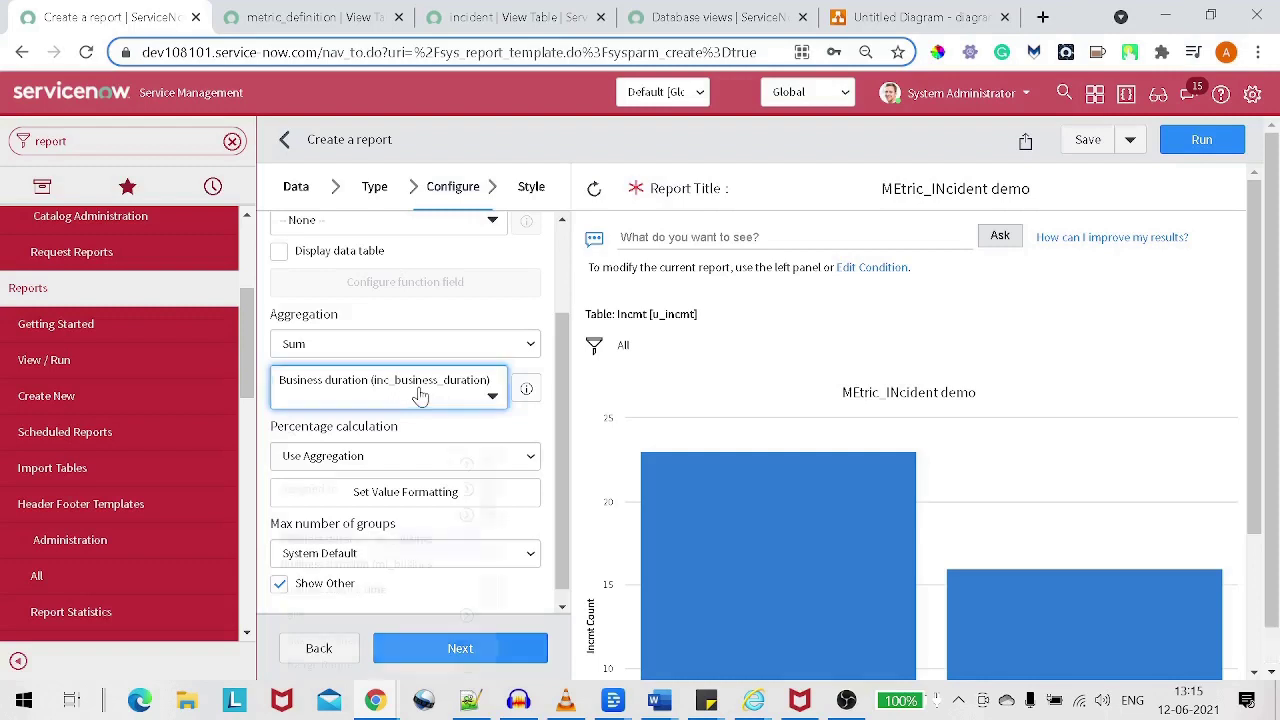
{"action": "left_click", "coordinate": [420, 395]}
{"action": "type", "text": "di"}
{"action": "key", "text": "BackSpace"}
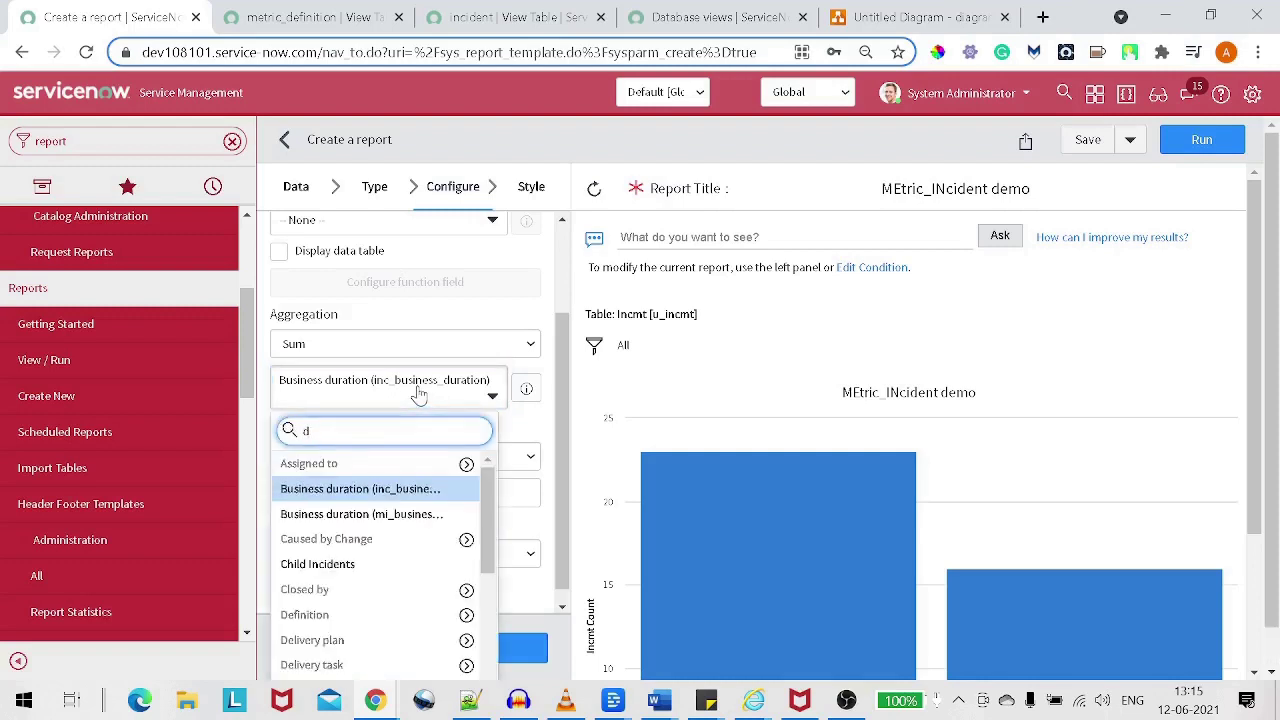
{"action": "type", "text": "ura"}
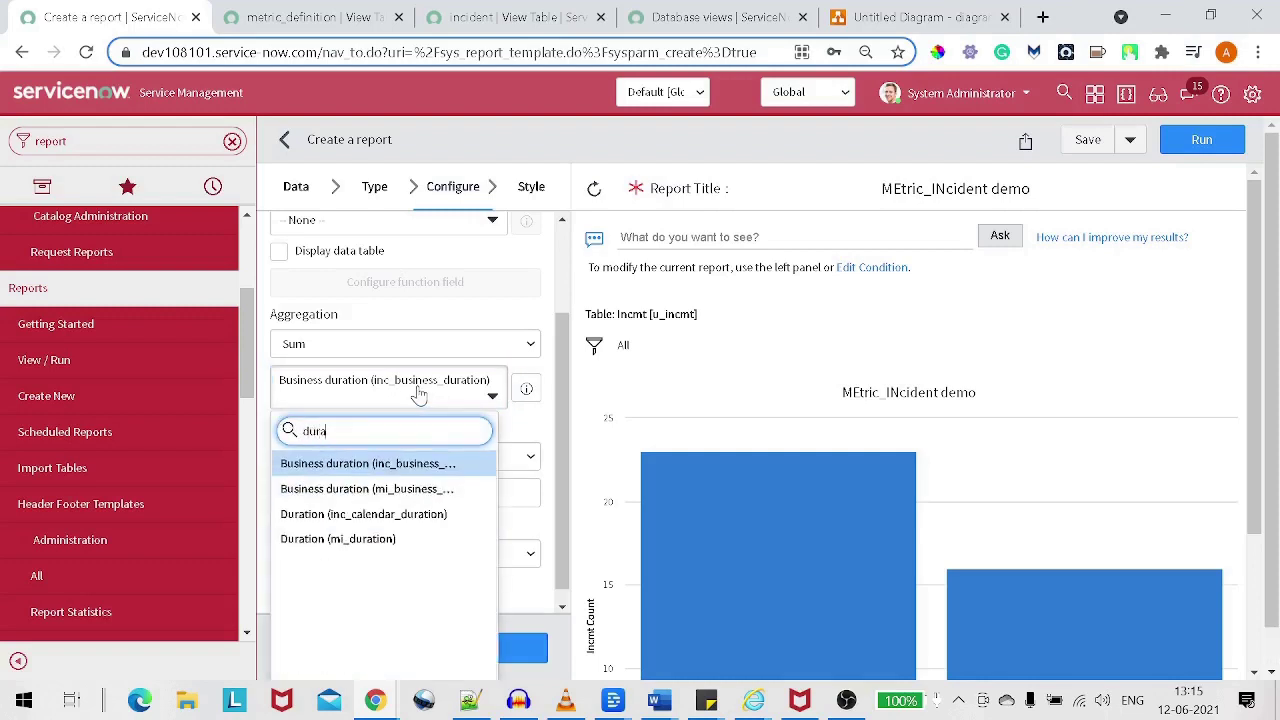
{"action": "left_click", "coordinate": [338, 538]}
{"action": "left_click", "coordinate": [470, 650]}
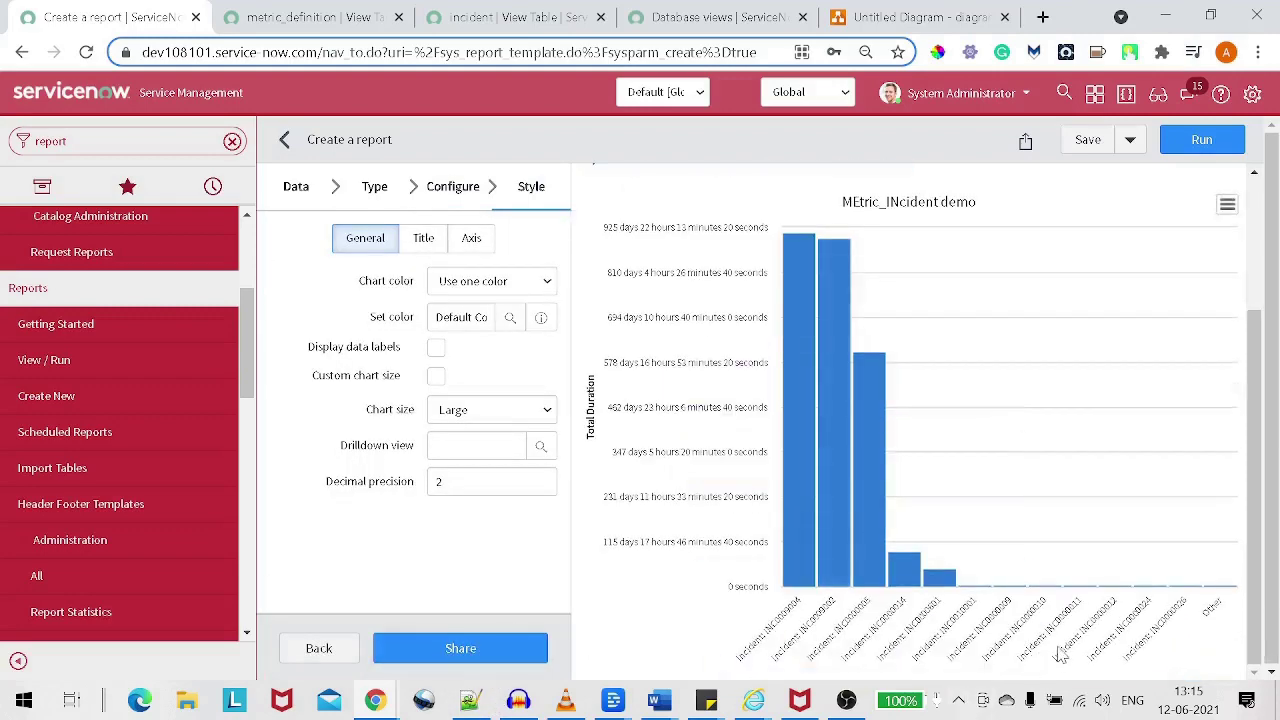
Examine the bar chart's total duration for each incident.
{"action": "scroll", "coordinate": [972, 594], "scroll_direction": "up", "scroll_amount": 1}
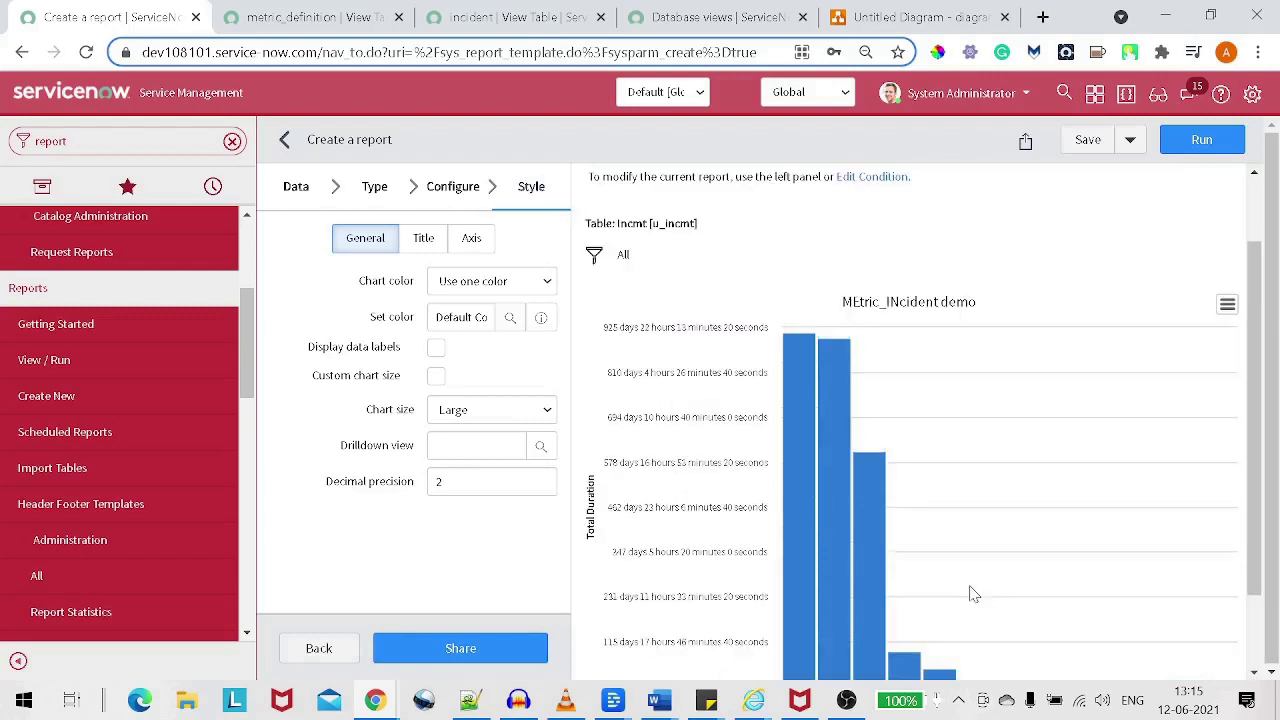
{"action": "scroll", "coordinate": [972, 594], "scroll_direction": "down", "scroll_amount": 1}
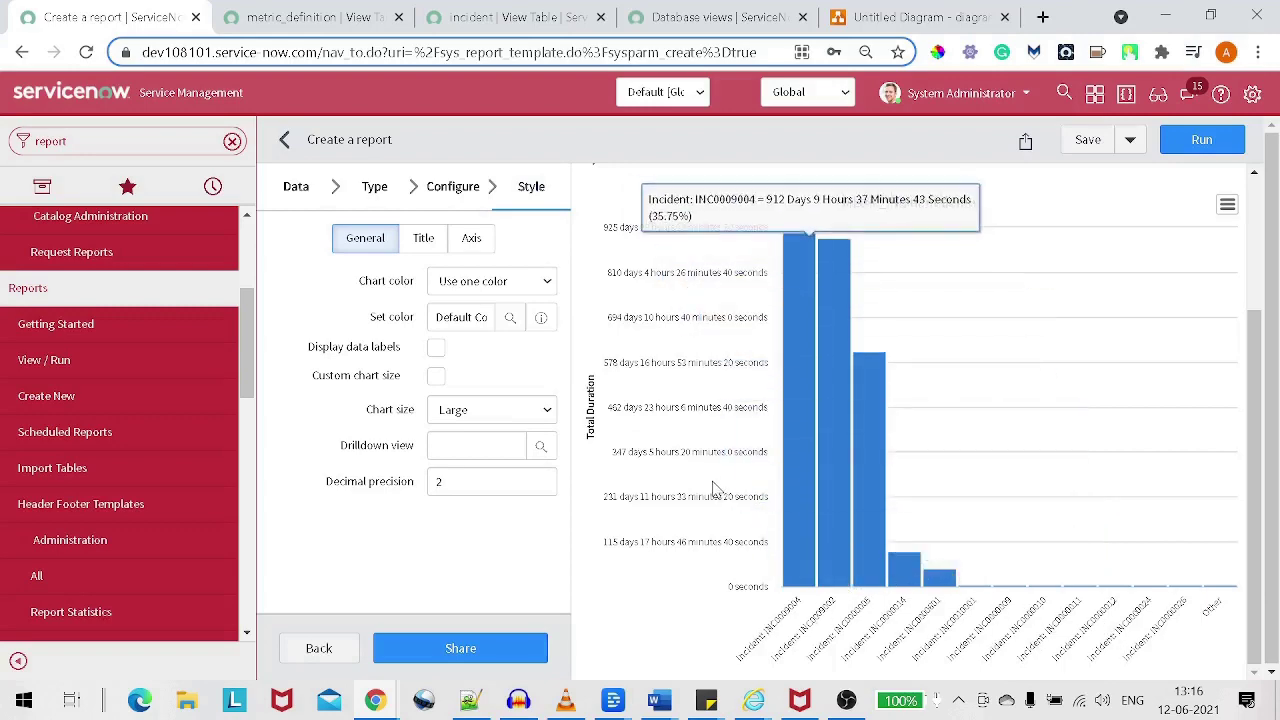
{"action": "scroll", "coordinate": [716, 485], "scroll_direction": "up", "scroll_amount": 1}
{"action": "scroll", "coordinate": [716, 485], "scroll_direction": "up", "scroll_amount": 1}
{"action": "scroll", "coordinate": [714, 480], "scroll_direction": "down", "scroll_amount": 2}
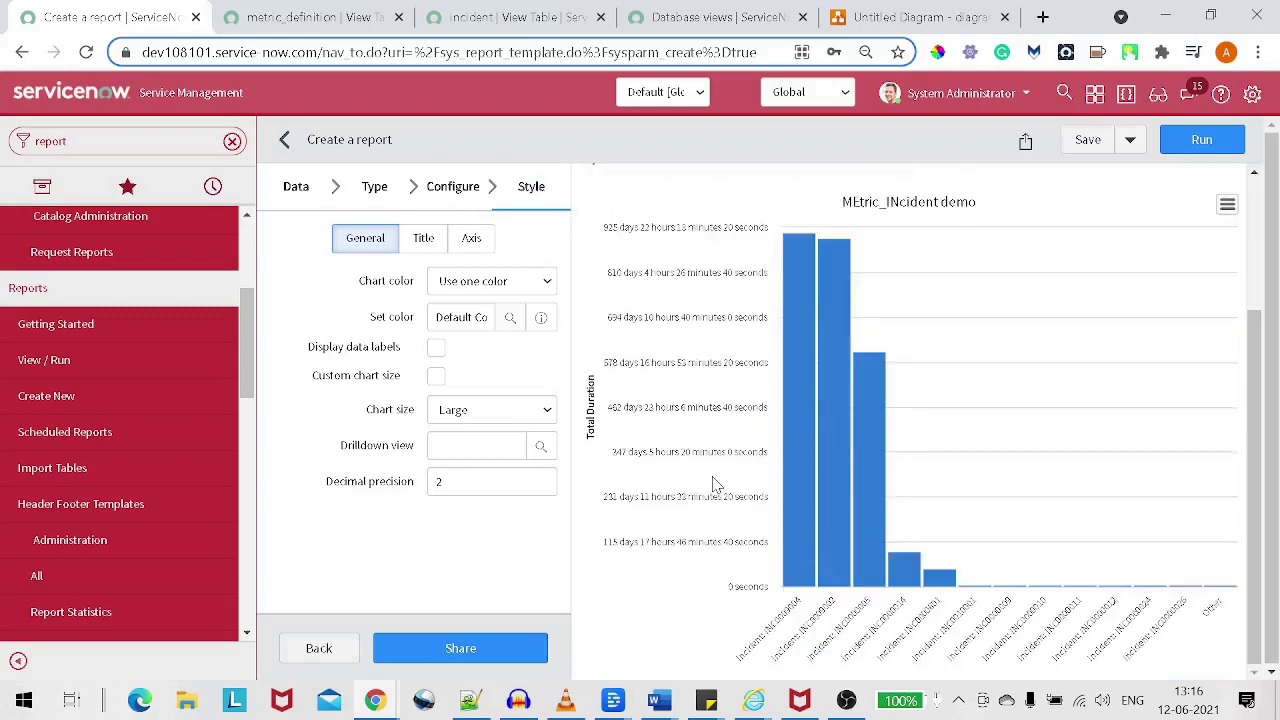
Filter the report to records whose Assignment group is Database, then run it and check the resulting chart.
{"action": "scroll", "coordinate": [714, 480], "scroll_direction": "up", "scroll_amount": 1}
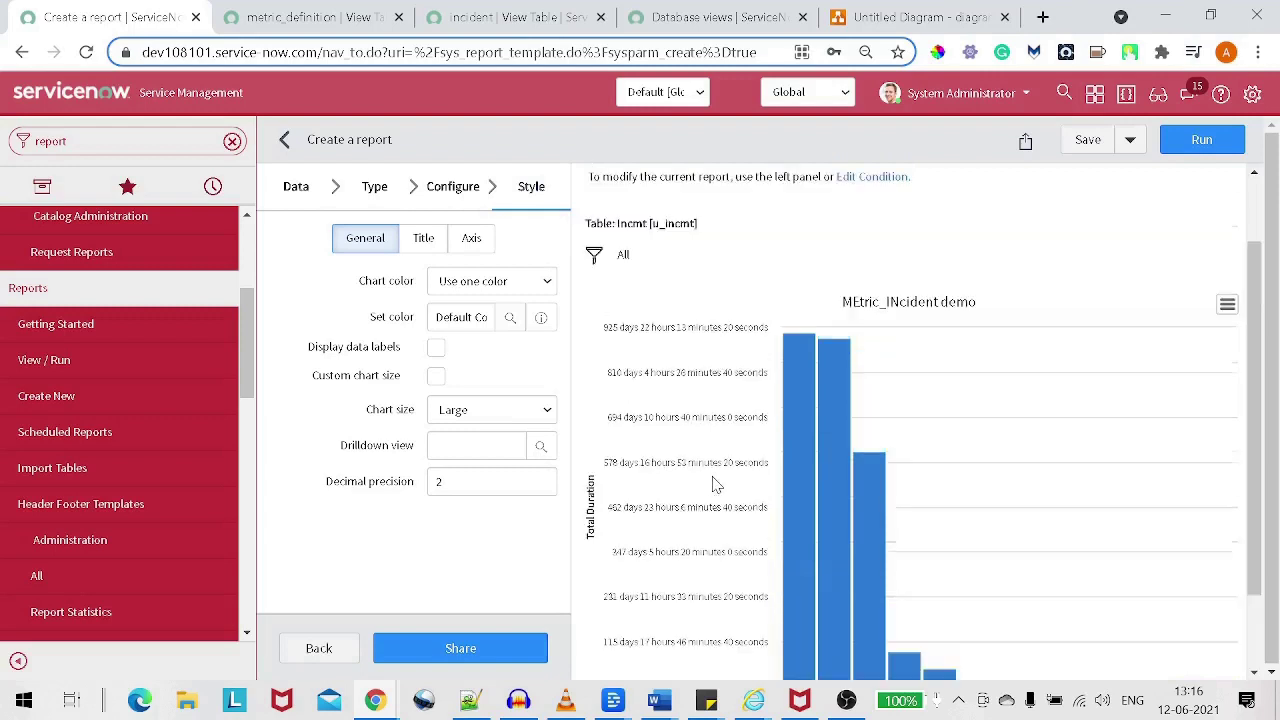
{"action": "left_click", "coordinate": [596, 256]}
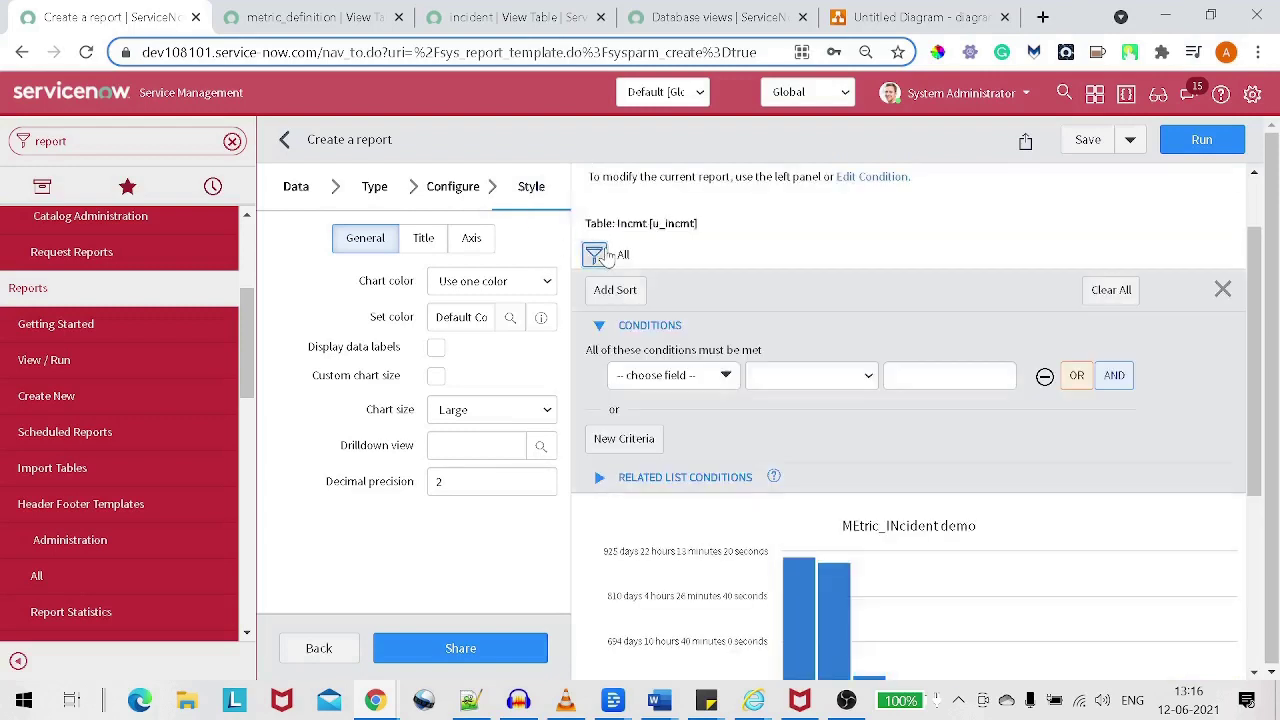
{"action": "left_click", "coordinate": [722, 379]}
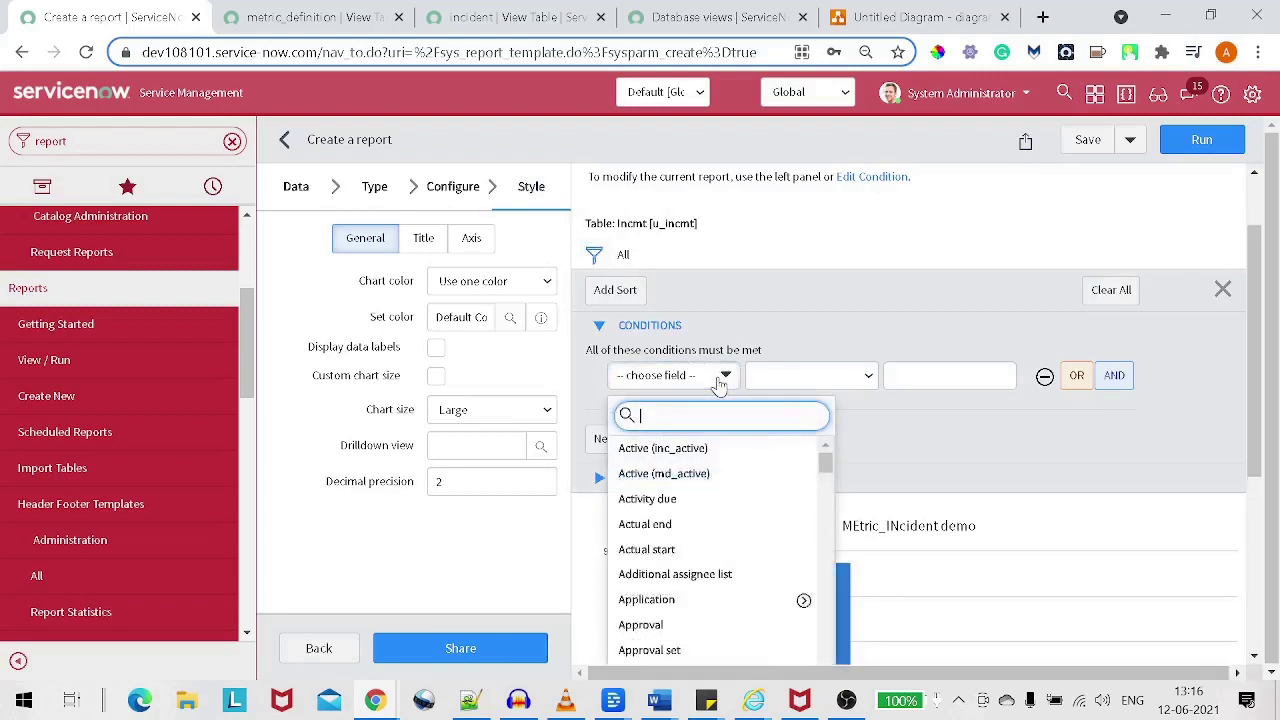
{"action": "type", "text": "ass"}
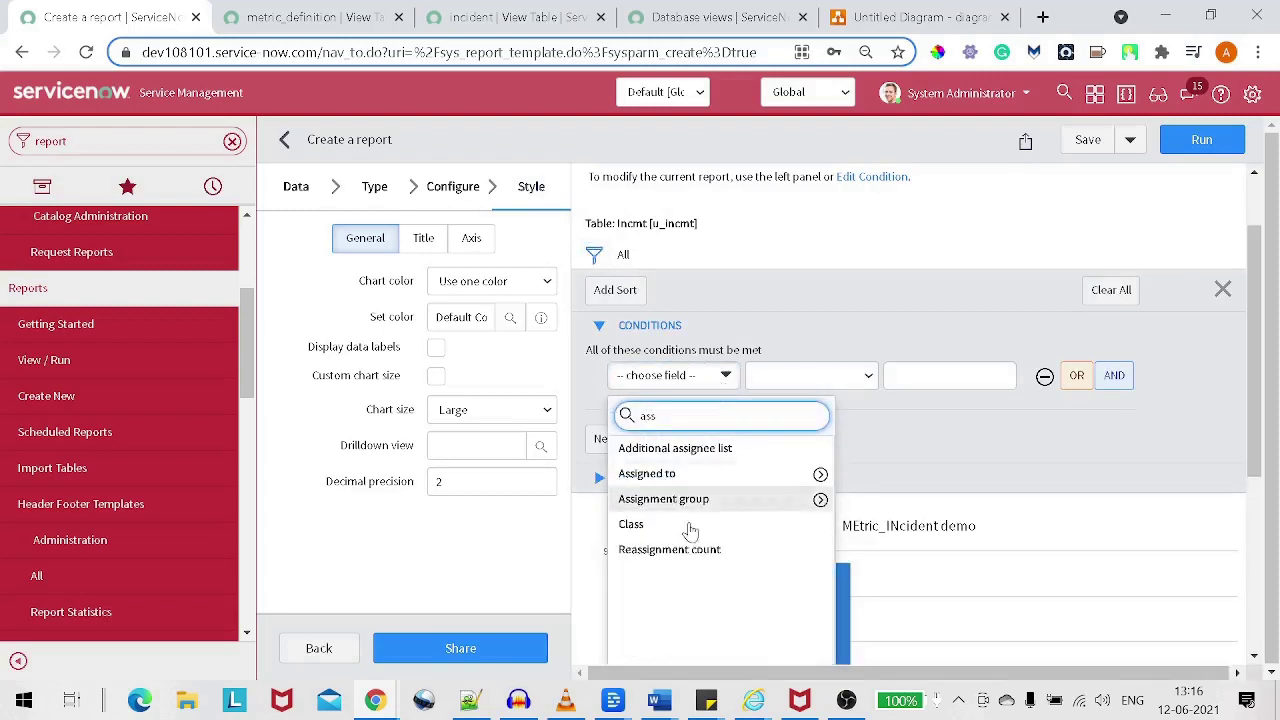
{"action": "left_click", "coordinate": [737, 501]}
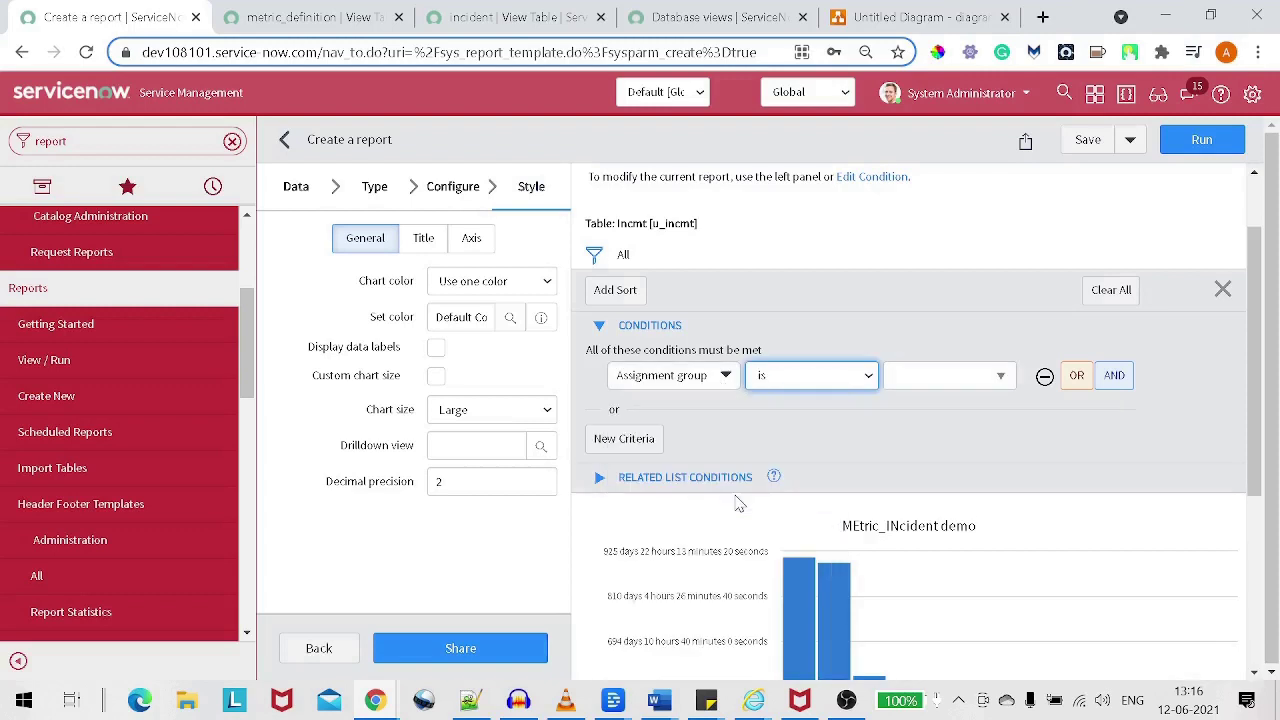
{"action": "left_click", "coordinate": [945, 390]}
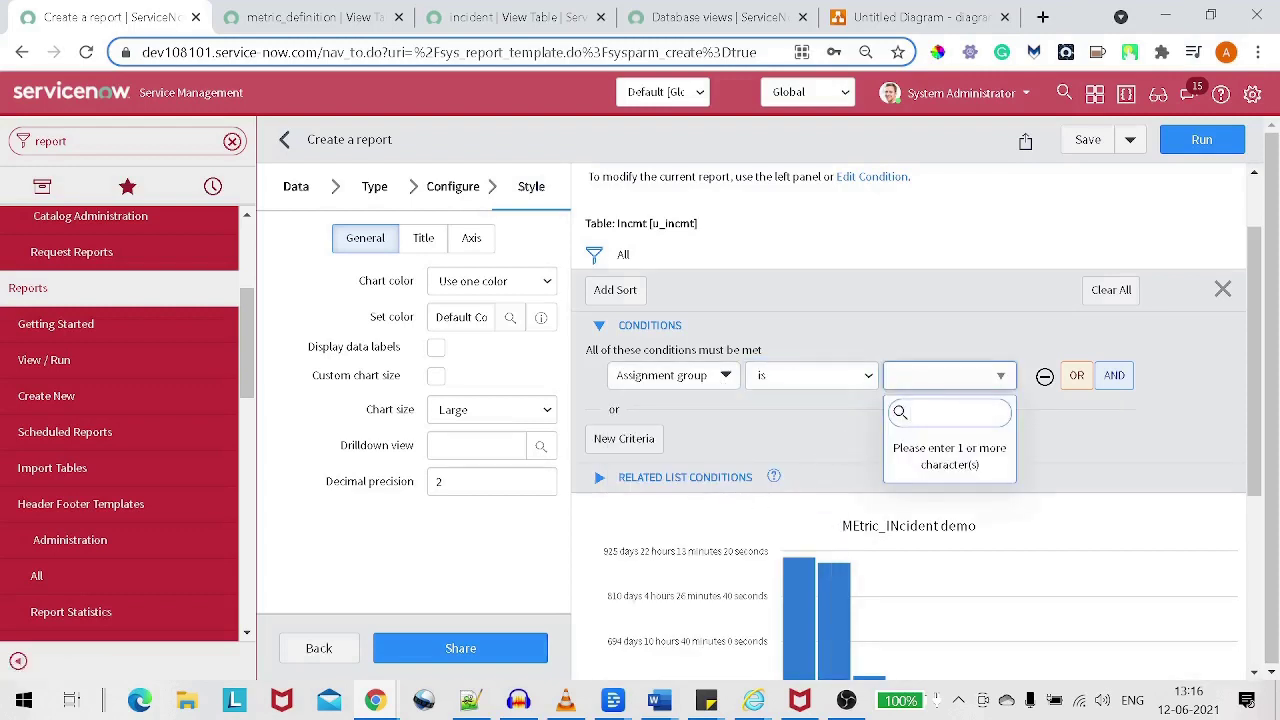
{"action": "type", "text": "data"}
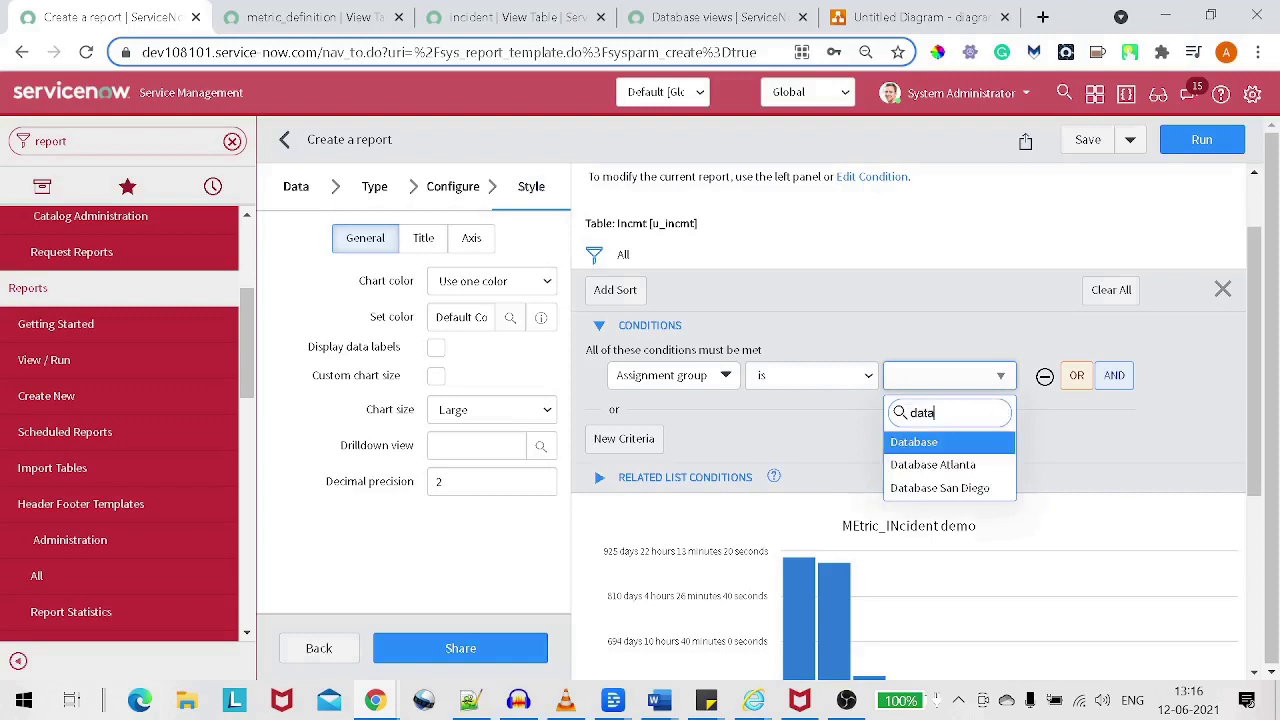
{"action": "left_click", "coordinate": [950, 446]}
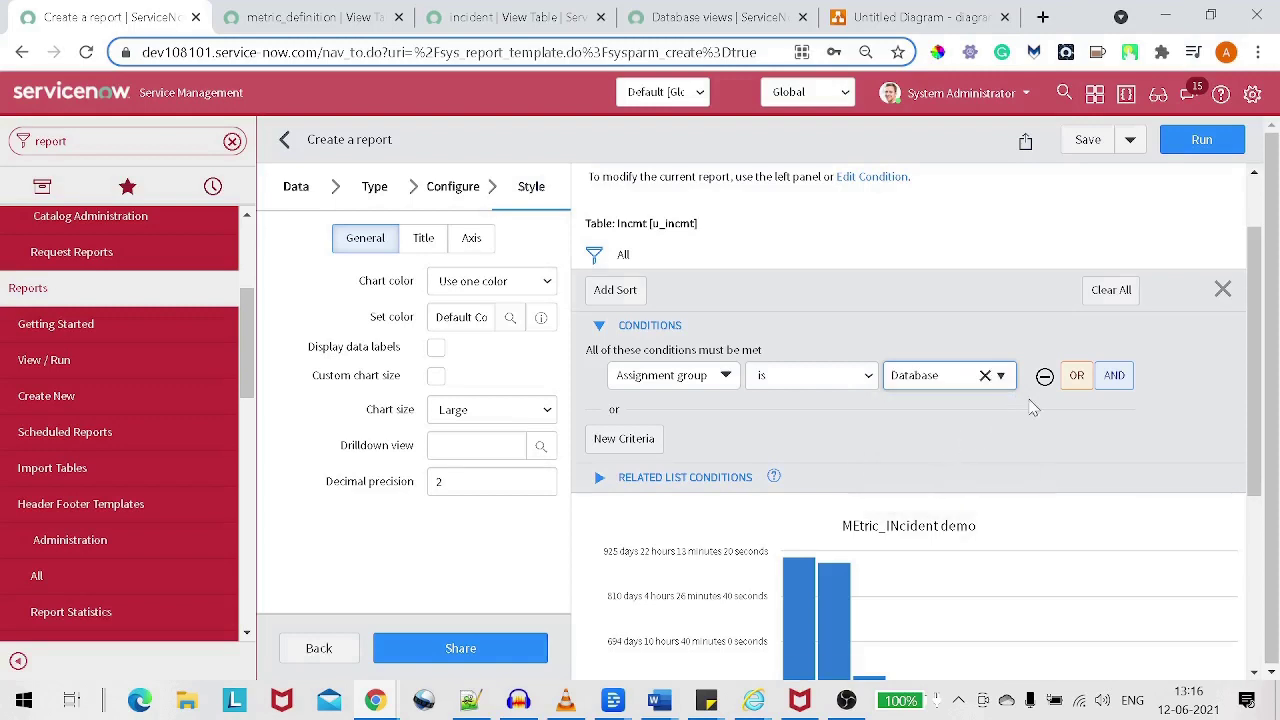
{"action": "left_click", "coordinate": [1187, 148]}
{"action": "scroll", "coordinate": [985, 549], "scroll_direction": "down", "scroll_amount": 3}
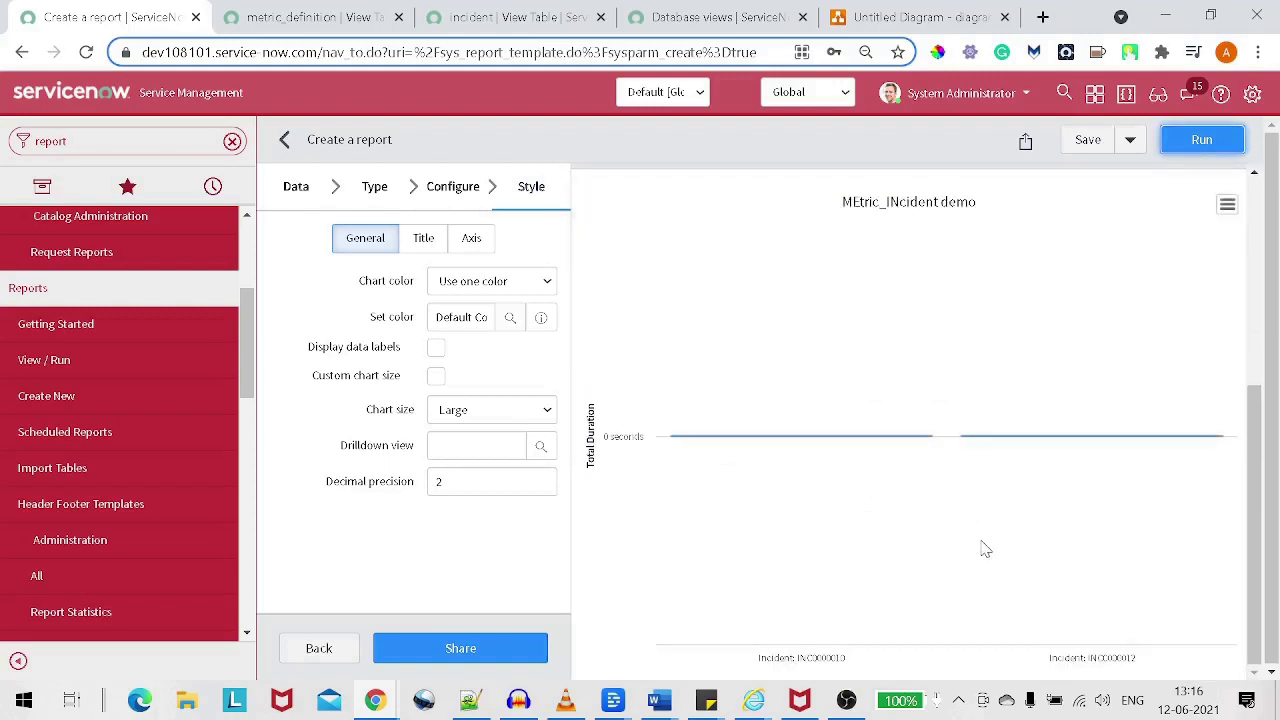
{"action": "scroll", "coordinate": [985, 549], "scroll_direction": "up", "scroll_amount": 2}
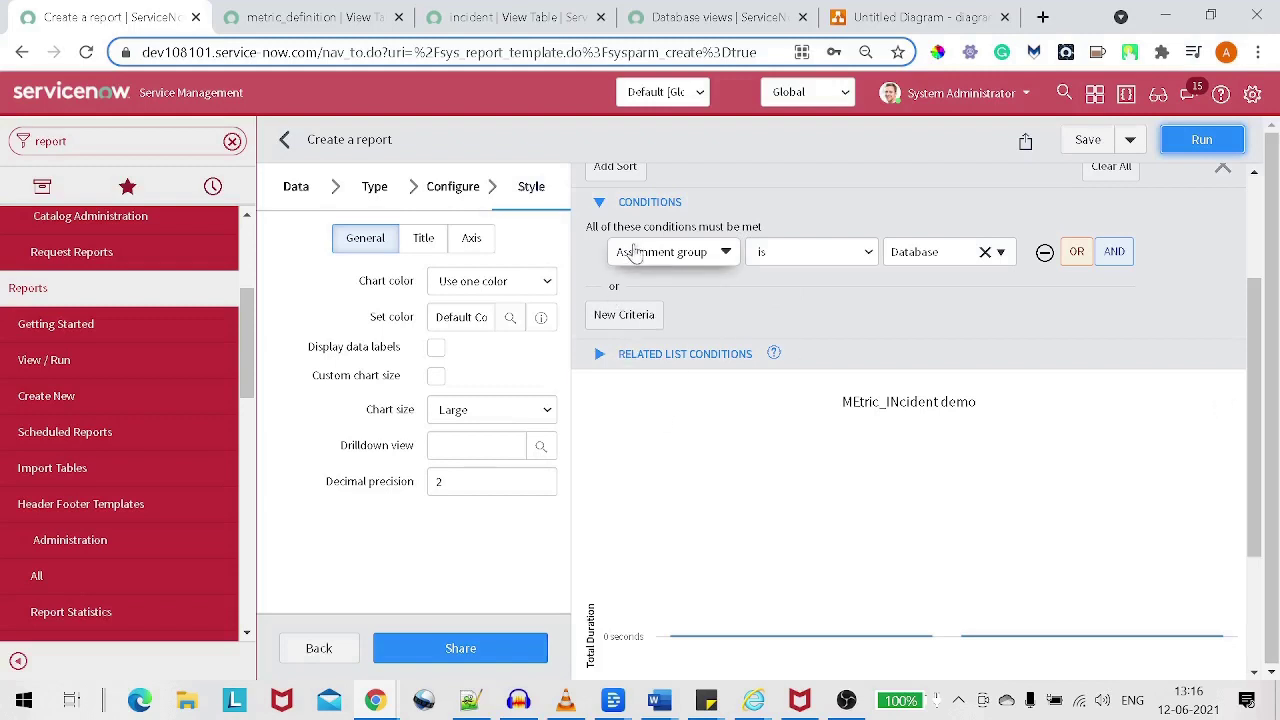
{"action": "left_click_drag", "start_coordinate": [610, 278], "coordinate": [843, 298]}
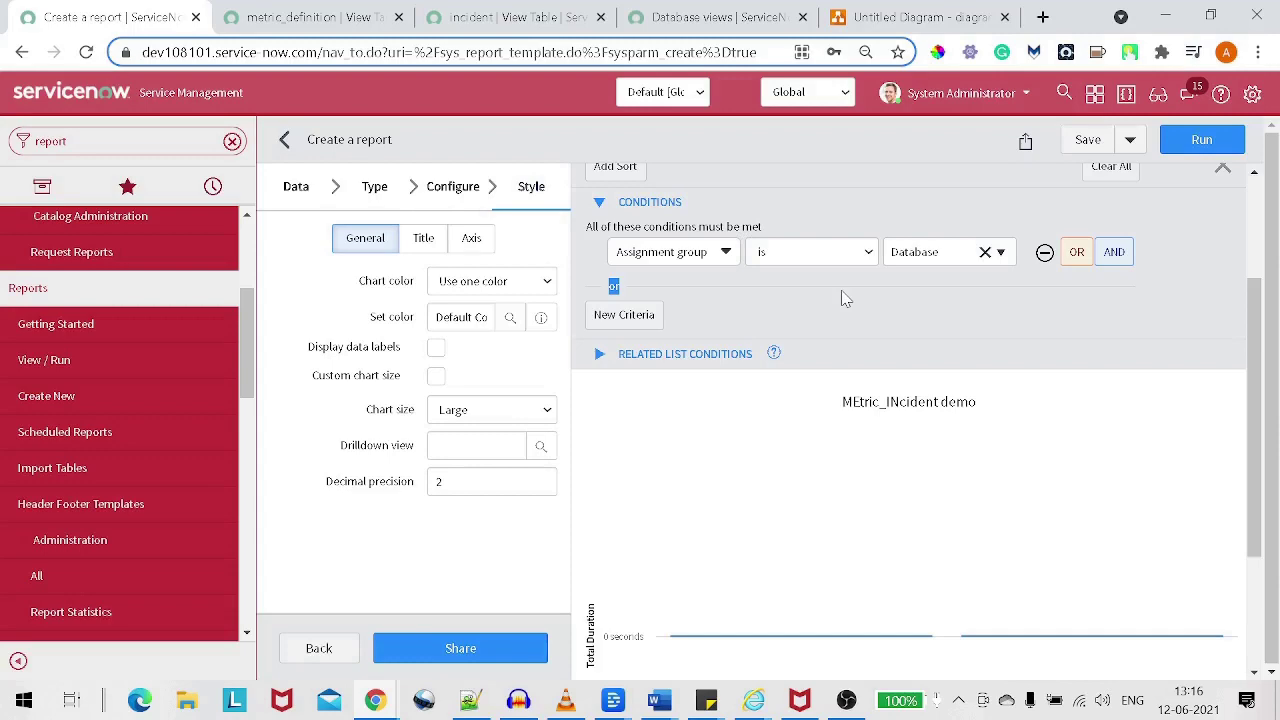
{"action": "key", "text": "alt+Tab"}
{"action": "key", "text": "alt+Tab"}
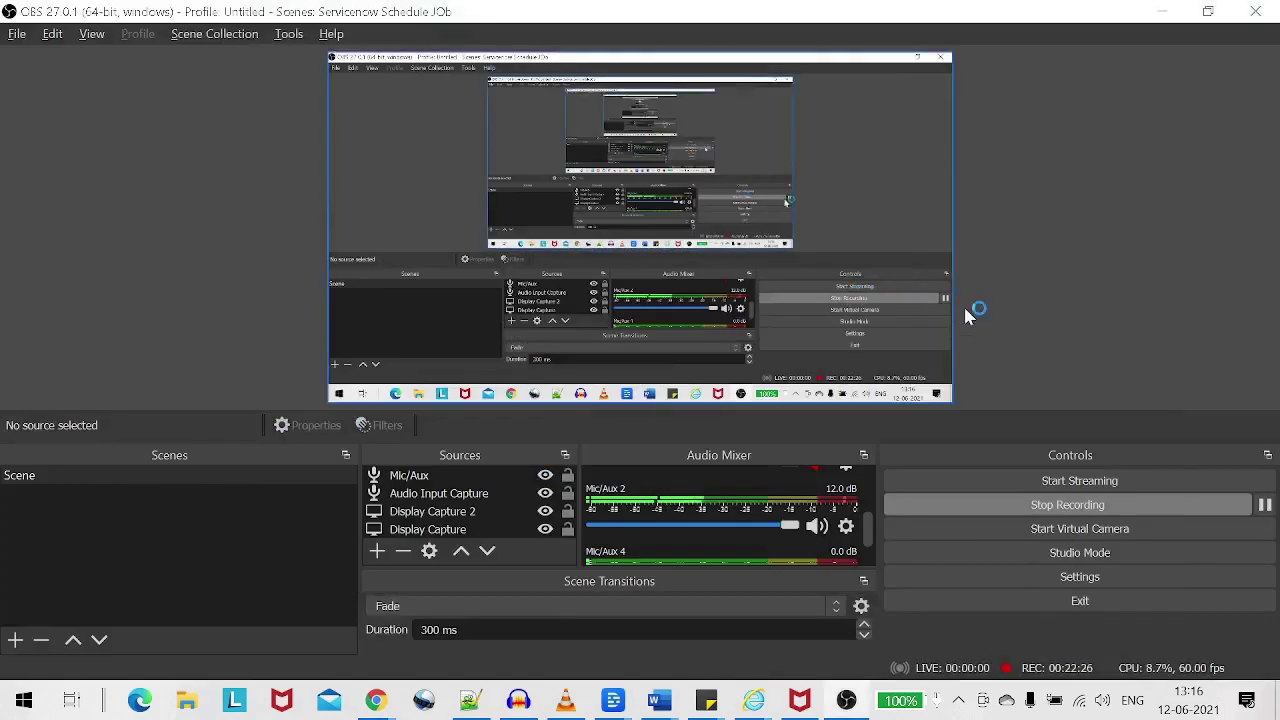